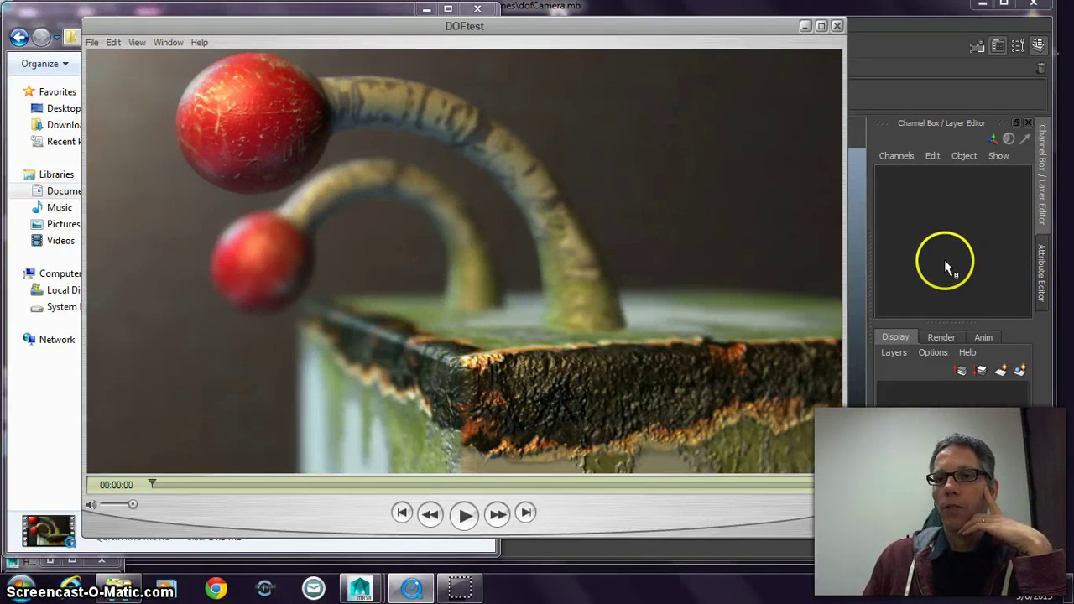
Step: Step forward frame by frame through the opening of the DOFtest movie to examine how the focus shifts between the stalks
mouse_move(941, 259)
left_mouse_down()
mouse_move(955, 259)
mouse_move(941, 261)
left_mouse_up()
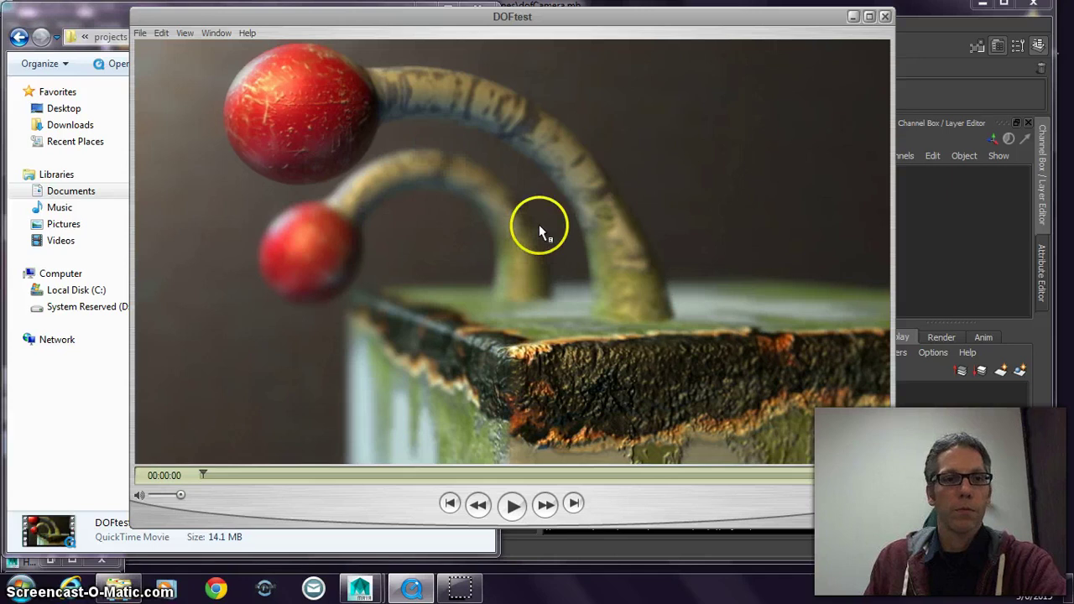
key("Right")
key("Right")
key("Right")
key("Right")
key("Right")
key("Right")
key("Right")
key("Right")
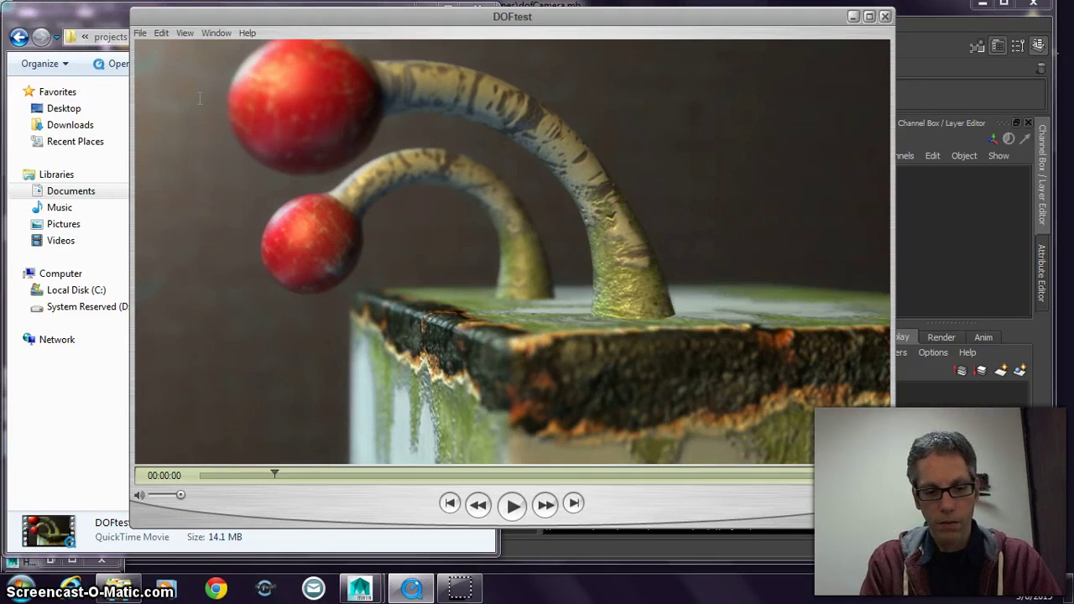
key("Right")
key("Right")
key("Right")
key("Right")
key("Right")
key("Right")
key("Right")
key("Right")
key("Right")
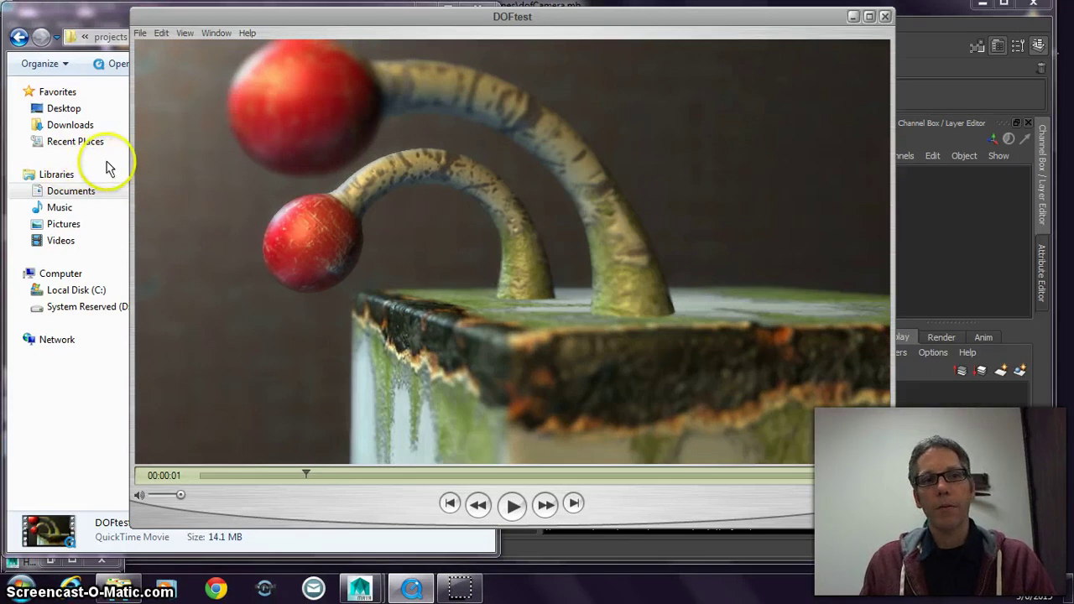
key("Right")
key("Right")
key("Right")
key("Right")
key("Right")
key("Right")
key("Right")
key("Right")
key("Right")
key("Right")
key("Right")
key("Right")
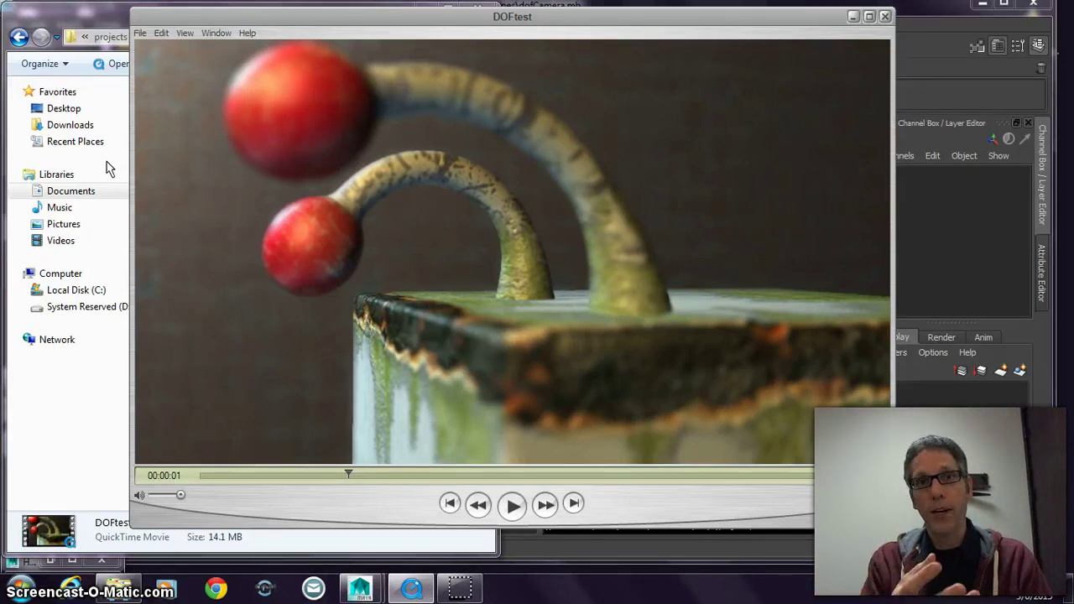
Step: Step back and forth around the one-second mark of the movie, then advance to about three seconds to compare focus depths
key("Left")
key("Left")
key("Left")
key("Left")
key("Right")
key("Right")
key("Right")
key("Right")
key("Right")
key("Right")
key("Right")
key("Right")
key("Right")
key("Right")
key("Right")
key("Right")
key("Right")
key("Right")
key("Right")
key("Right")
key("Right")
key("Right")
key("Right")
key("Right")
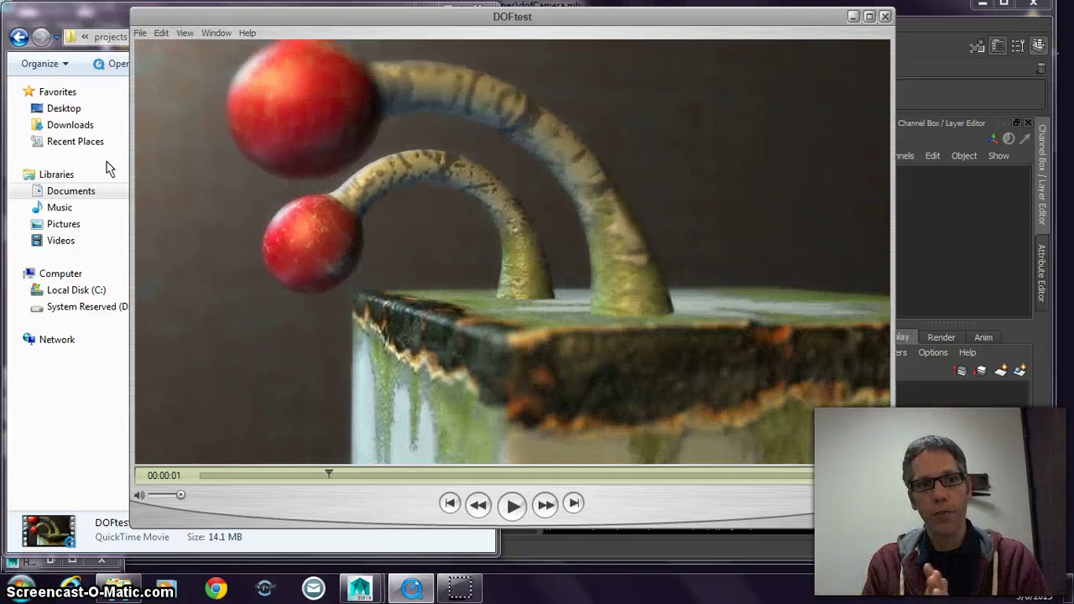
key("Left")
key("Left")
key("Left")
key("Left")
key("Left")
key("Left")
key("Left")
key("Left")
key("Left")
key("Left")
key("Left")
key("Left")
key("Left")
key("Left")
key("Left")
key("Left")
key("Left")
key("Left")
key("Left")
key("Left")
key("Right")
key("Right")
key("Right")
key("Right")
key("Right")
key("Right")
key("Right")
key("Right")
key("Right")
key("Right")
key("Right")
key("Right")
key("Right")
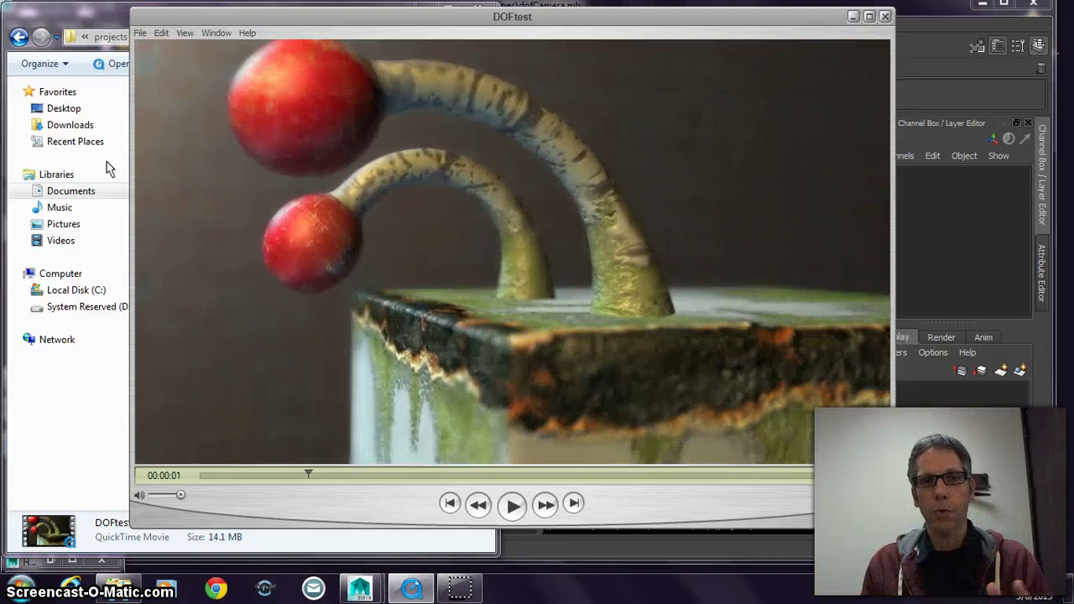
key("Right")
key("Right")
key("Right")
key("Right")
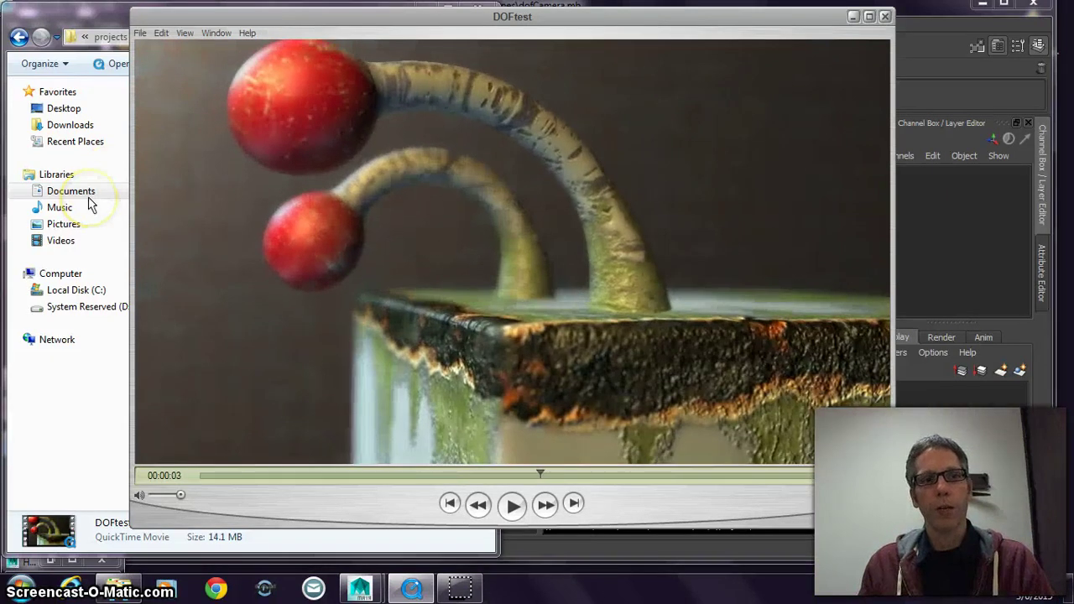
Step: Step through the remainder of the movie to examine the focus on the background wall and its return to the foreground
key("Right")
key("Right")
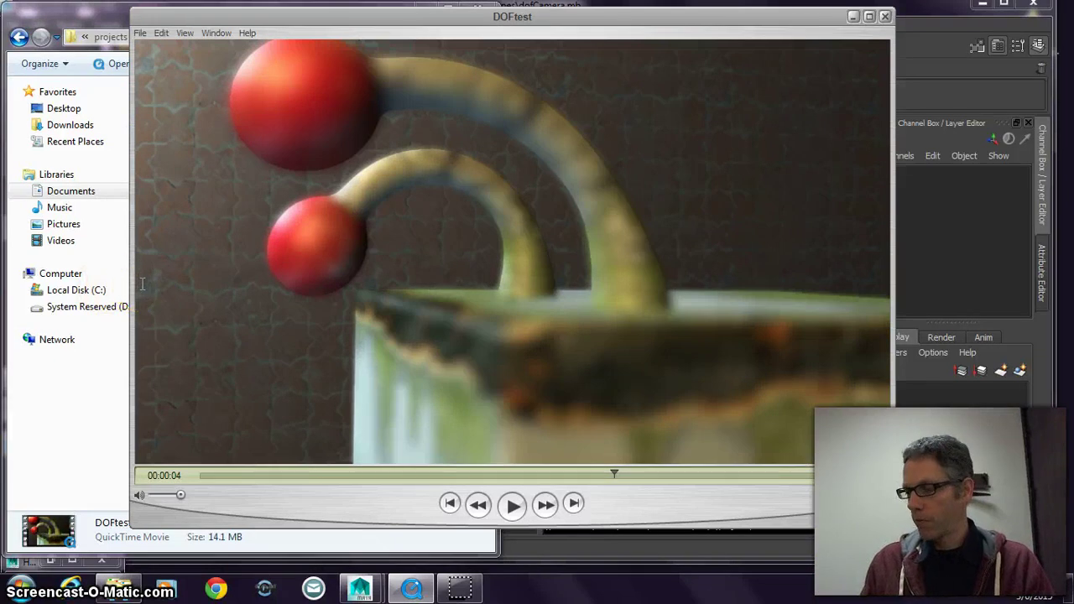
key("Right")
key("Right")
key("Right")
key("Right")
key("Right")
key("Right")
key("Right")
key("Right")
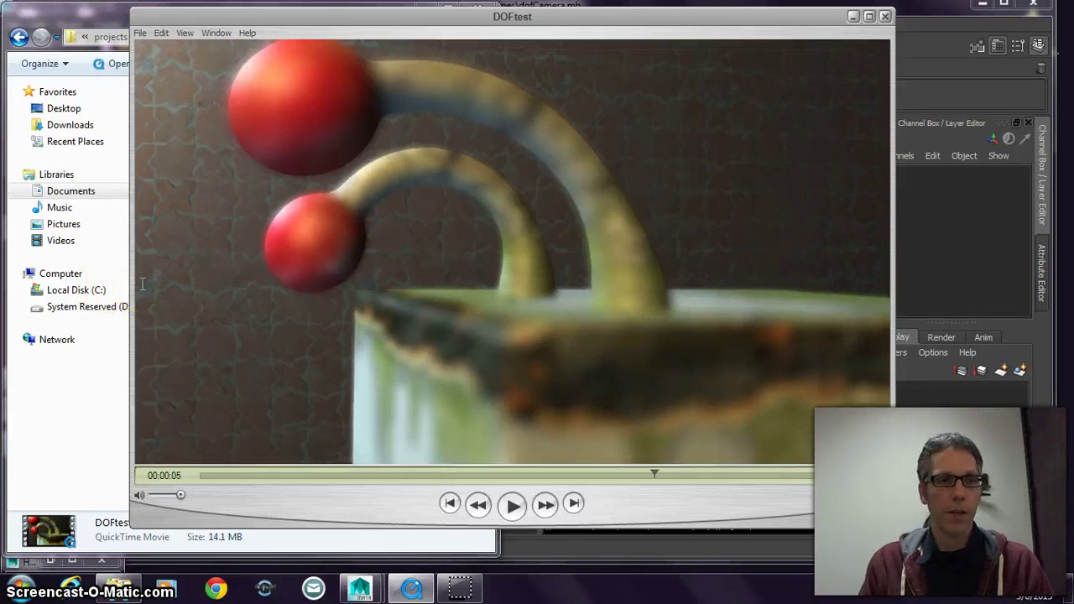
key("Left")
key("Left")
key("Left")
key("Left")
key("Left")
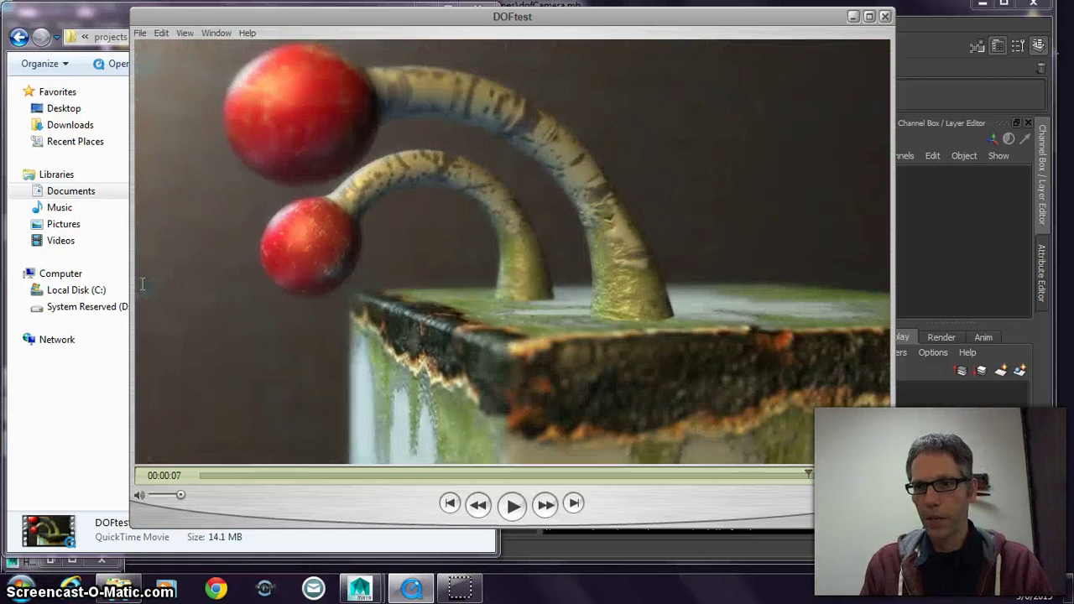
key("Right")
key("Right")
key("Right")
key("Right")
key("Right")
key("Left")
key("Left")
key("Left")
key("Left")
key("Left")
key("Right")
key("Right")
key("Left")
key("Left")
key("Left")
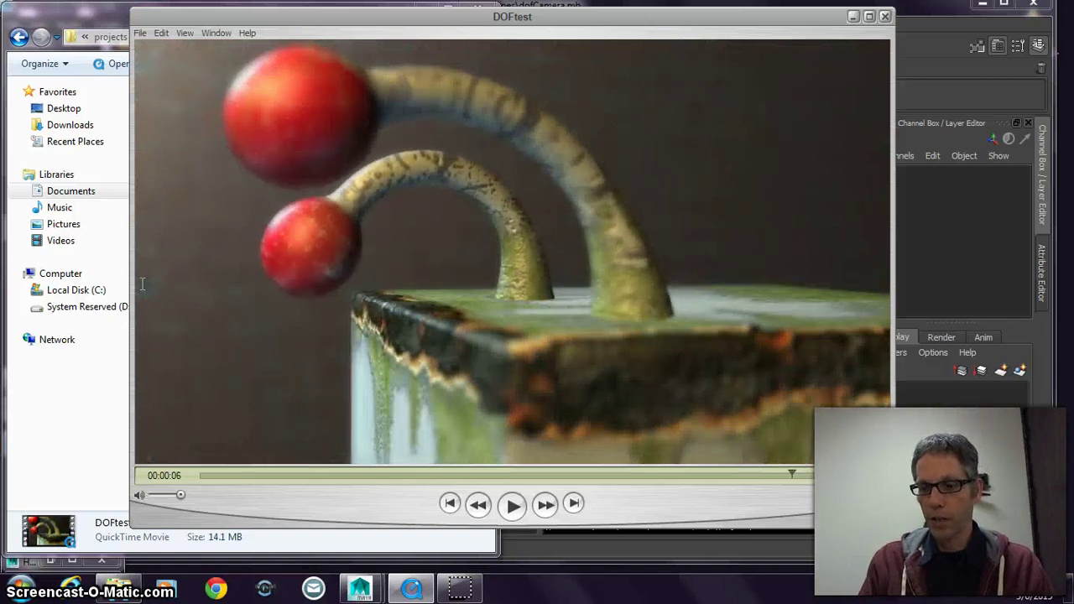
Step: Switch to Maya, select the DoFcamera and frame it in a side view together with its distance locator
key("super+Down")
key("super+Down")
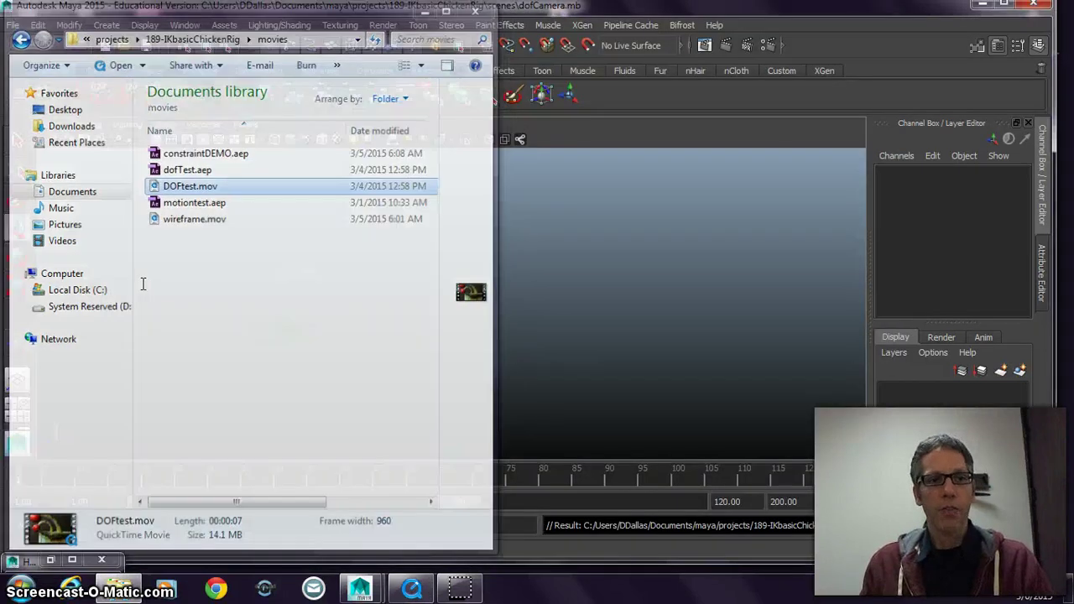
scroll(145, 299, "up", 3)
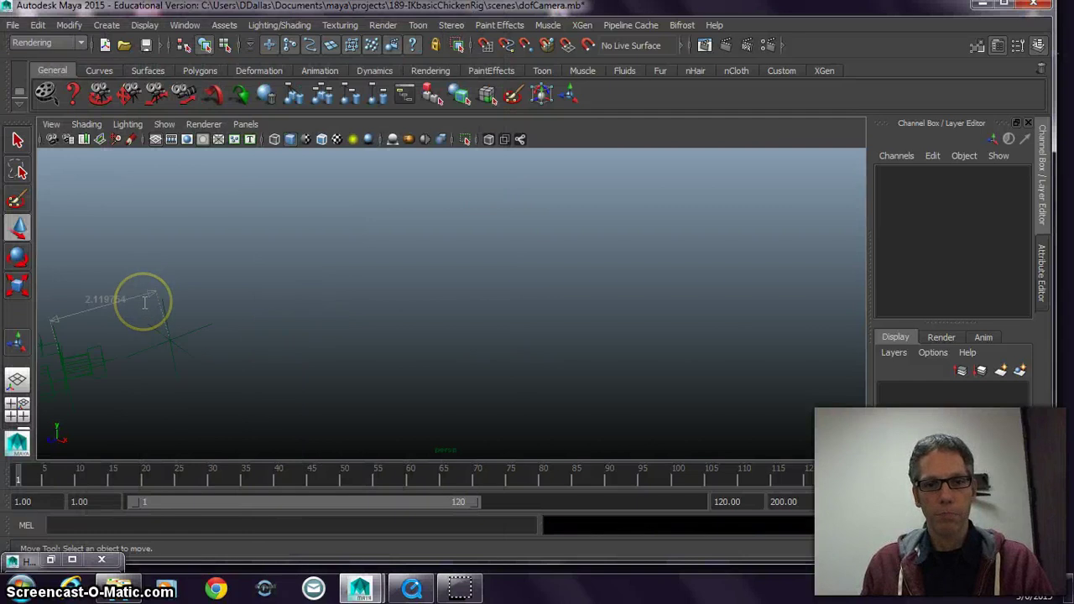
key("f")
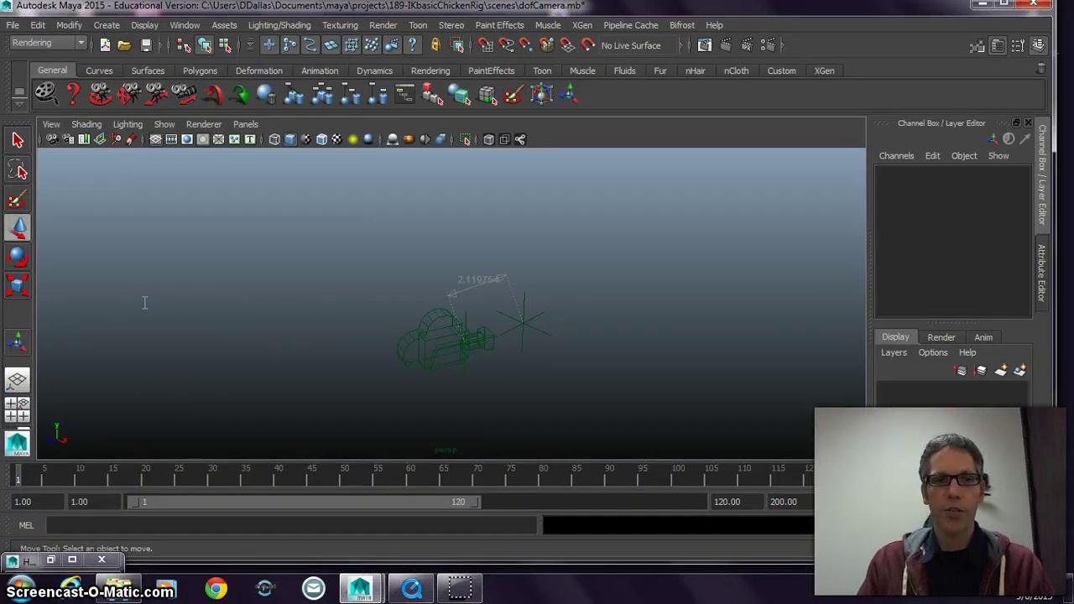
key("[")
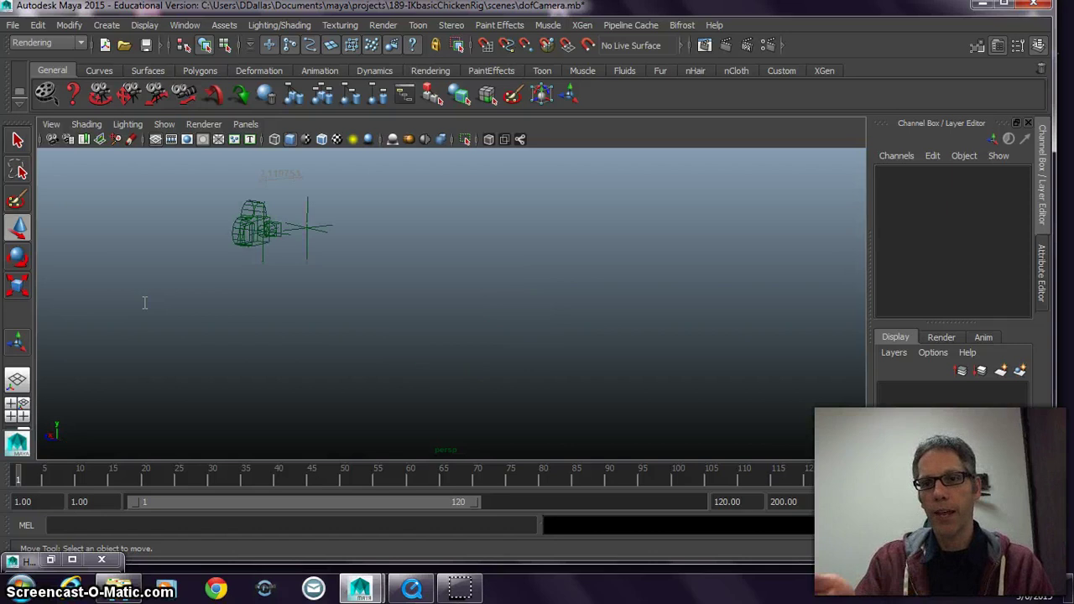
left_click(251, 228)
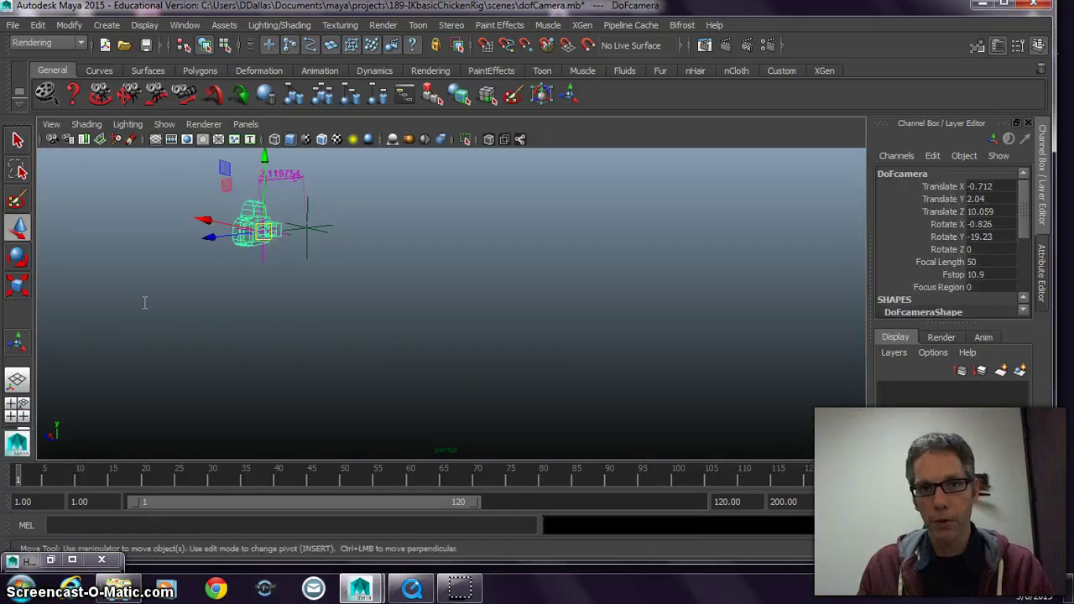
key("f")
left_click_drag(144, 302, 153, 316, "alt")
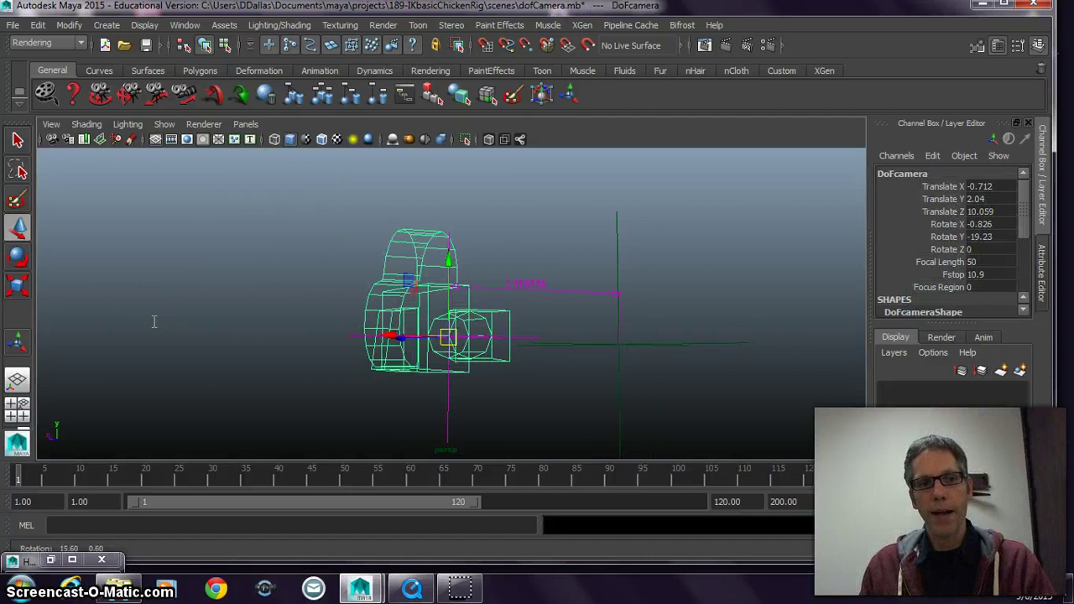
left_click_drag(155, 322, 154, 322, "alt")
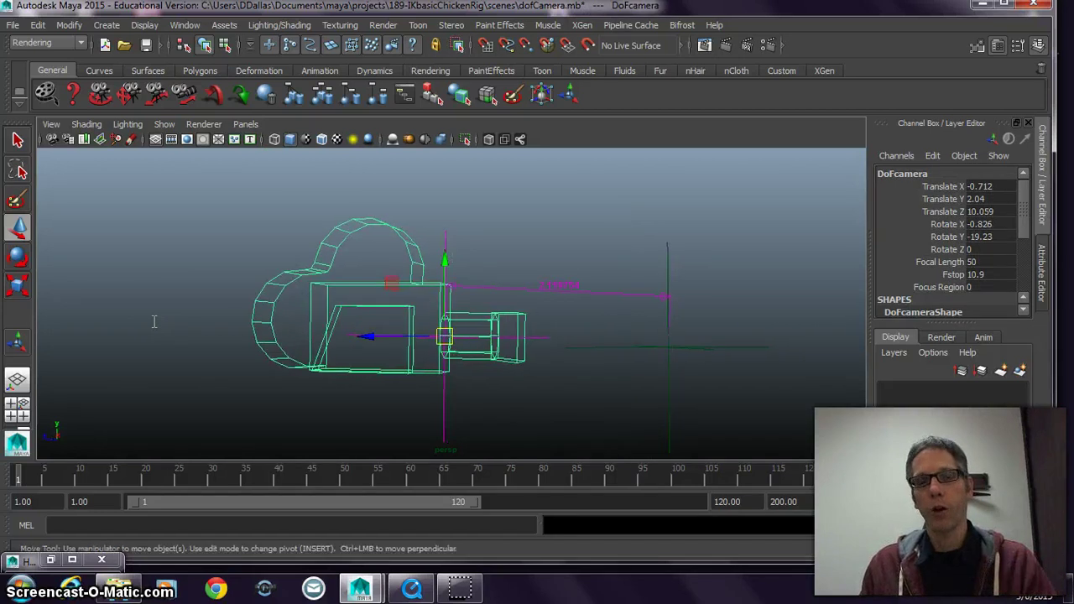
Step: Move the DofEnd locator away from the camera to Translate Z 7.231, and pull the DoFcamera back to Translate Z 11.779
left_click(153, 321)
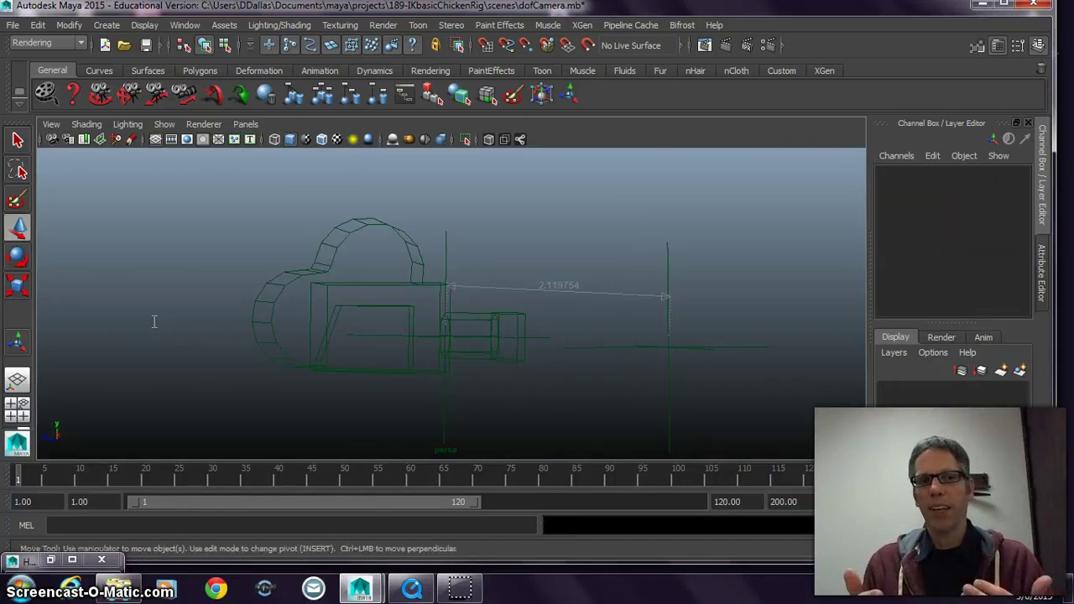
key("ctrl+z")
left_click_drag(593, 348, 667, 347)
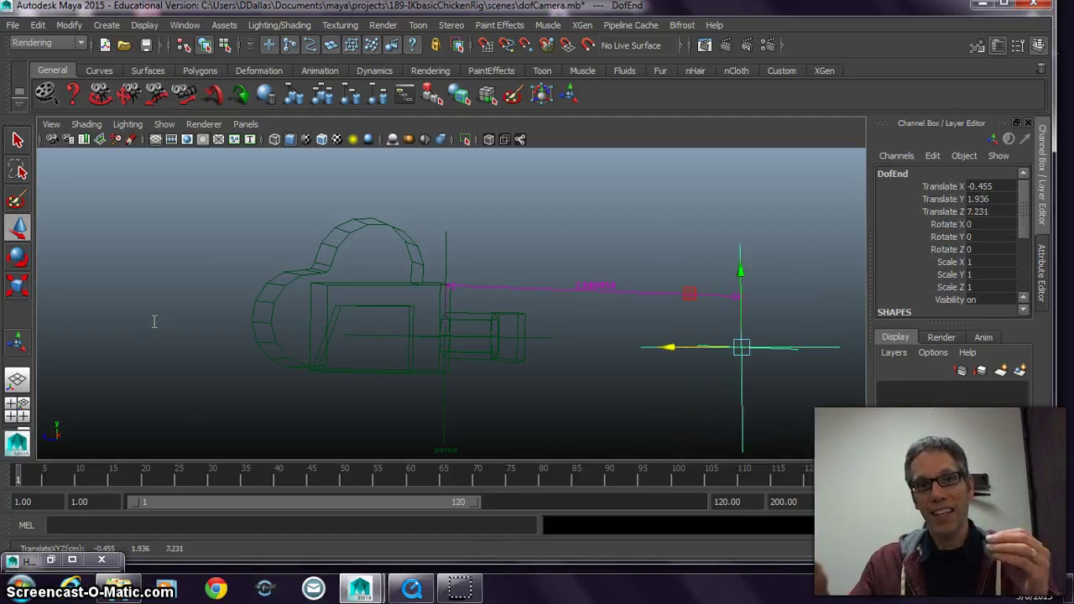
left_click(413, 334)
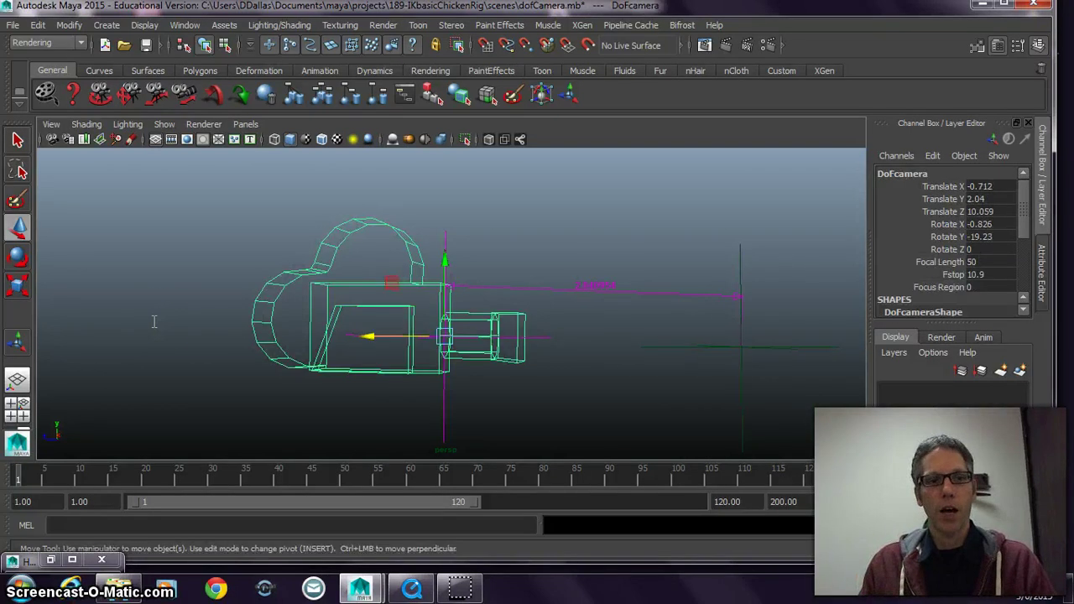
left_click_drag(367, 336, 182, 337)
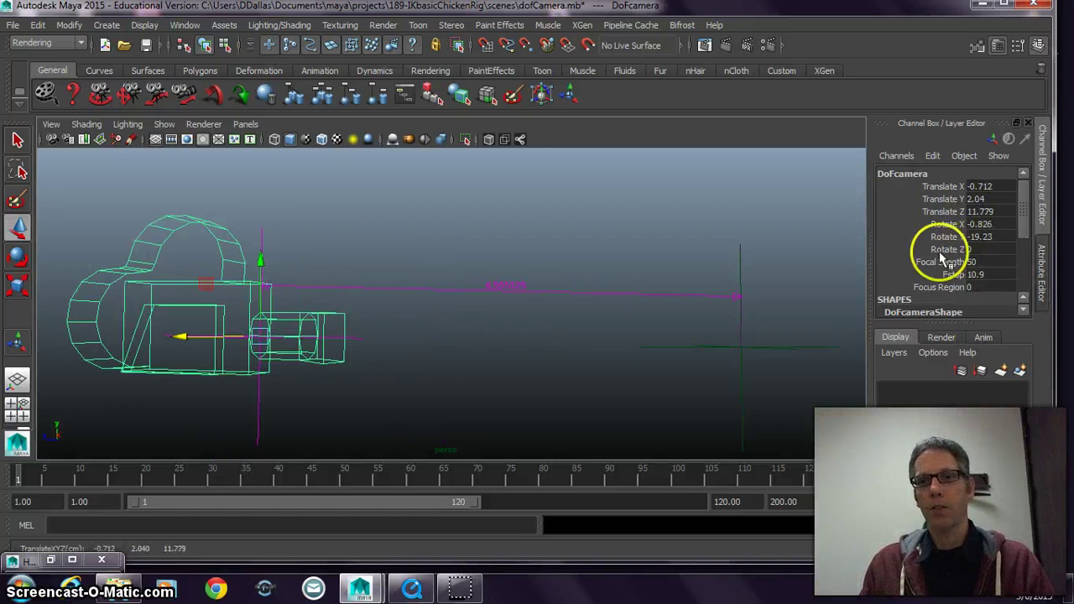
Step: Inspect the distance dimension's channels and the Depth Of Field attributes of DoFcameraShape
key("Down")
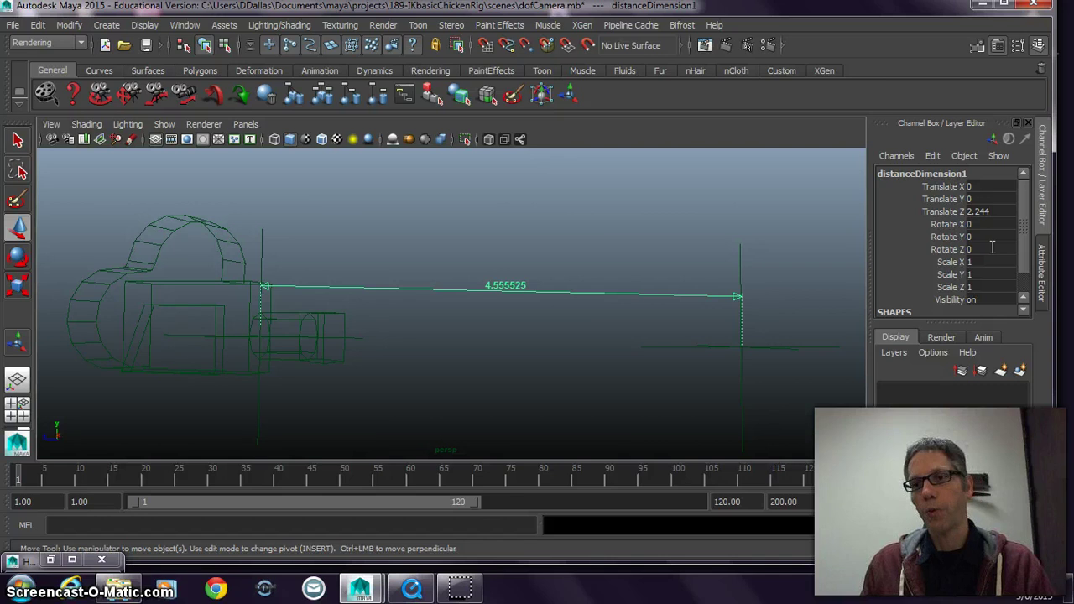
left_click(971, 248)
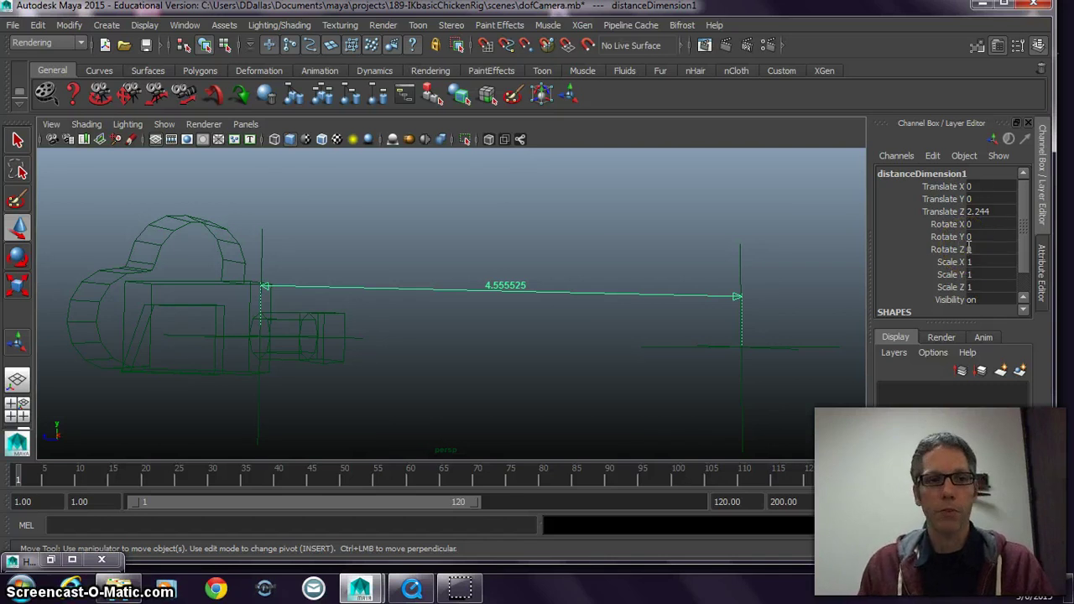
key("ctrl+z")
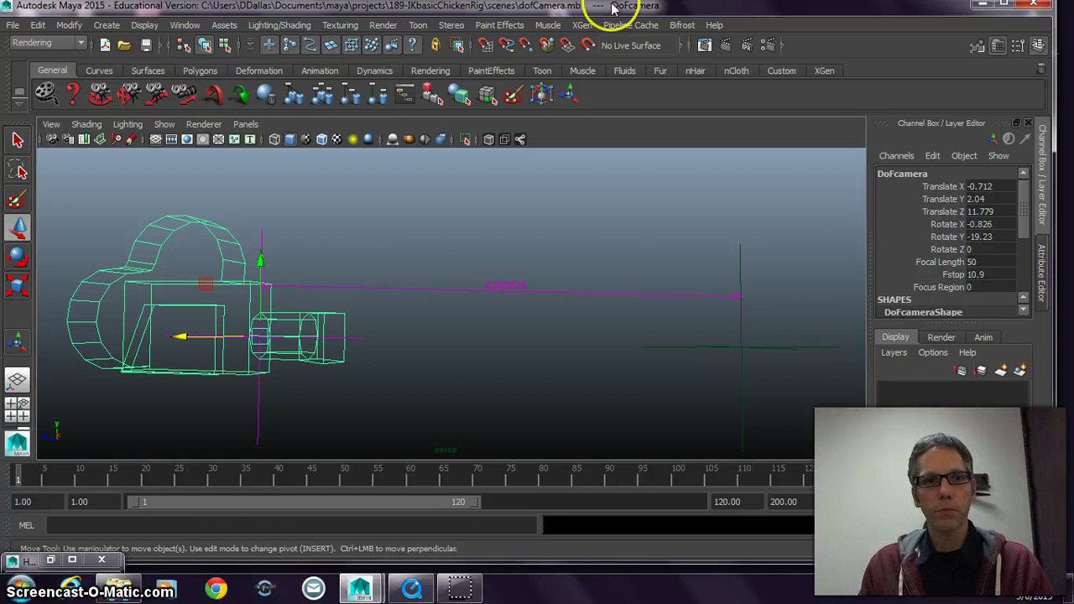
key("ctrl+a")
scroll(939, 252, "up", 5)
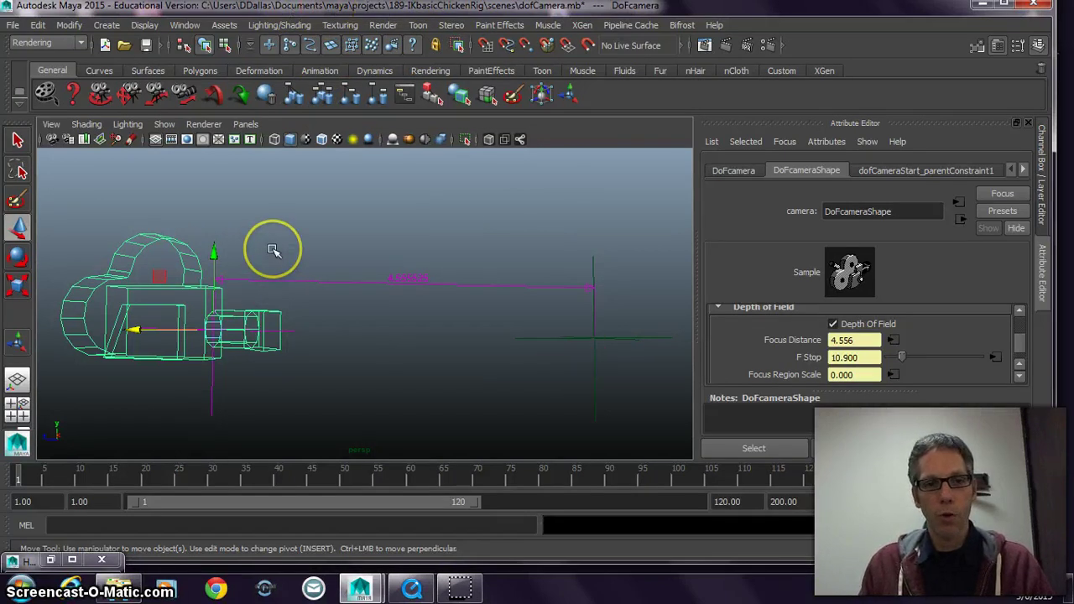
Step: Inspect the attributes of the camera start locator, the DoFcamera, the DofEnd locator and the distance dimension in turn
key("ctrl+z")
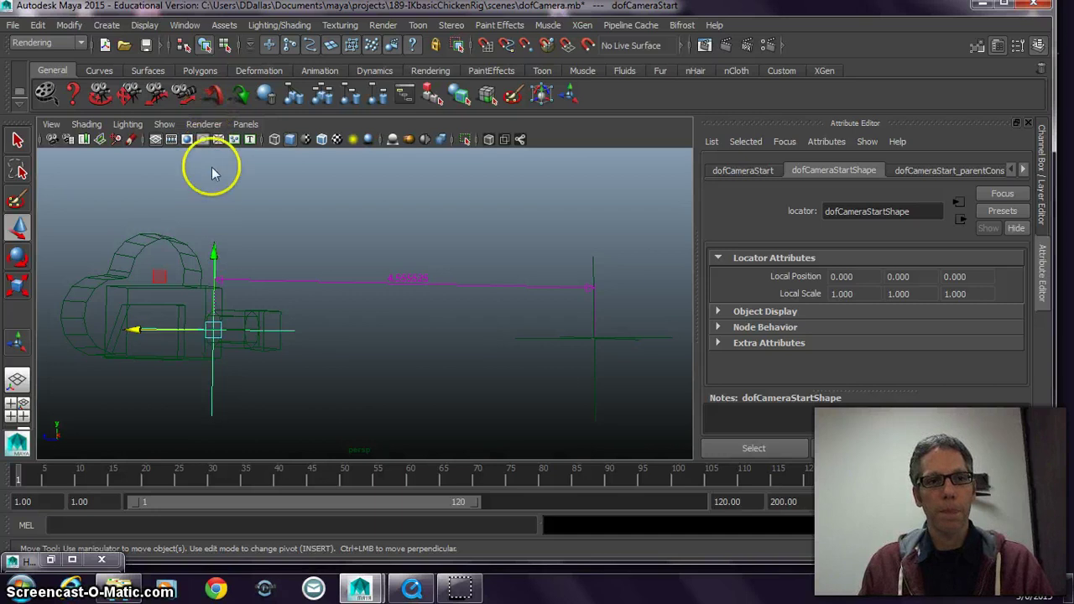
key("ctrl+z")
key("ctrl+z")
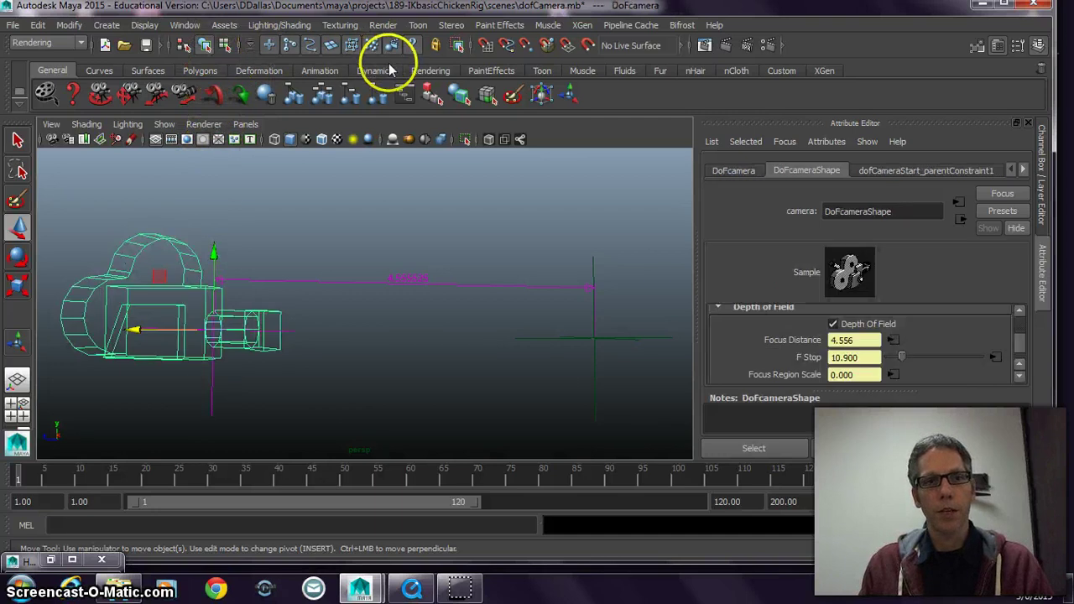
key("ctrl+z")
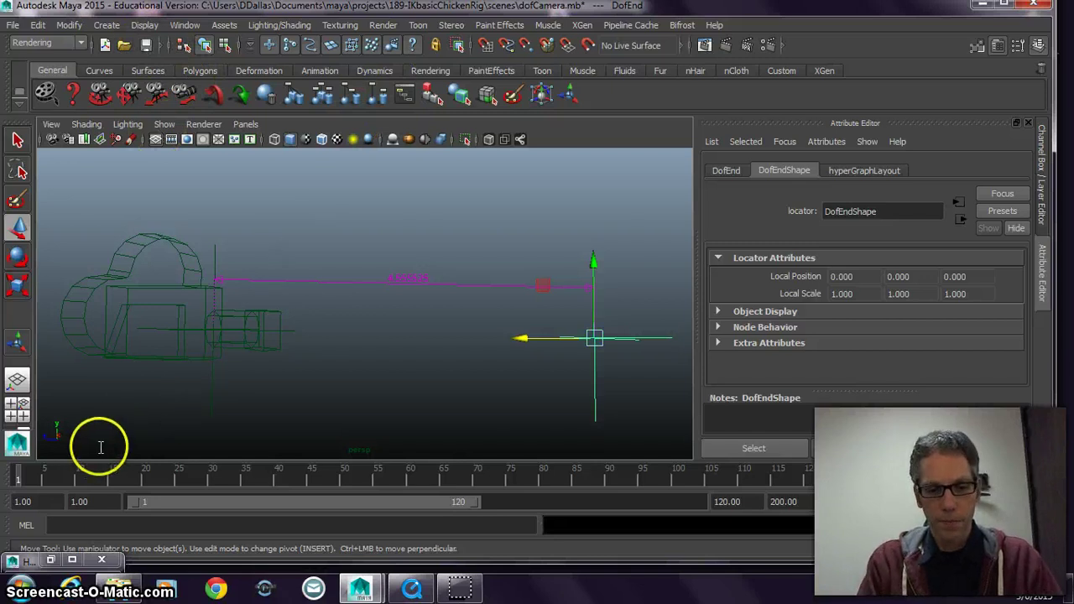
key("ctrl+z")
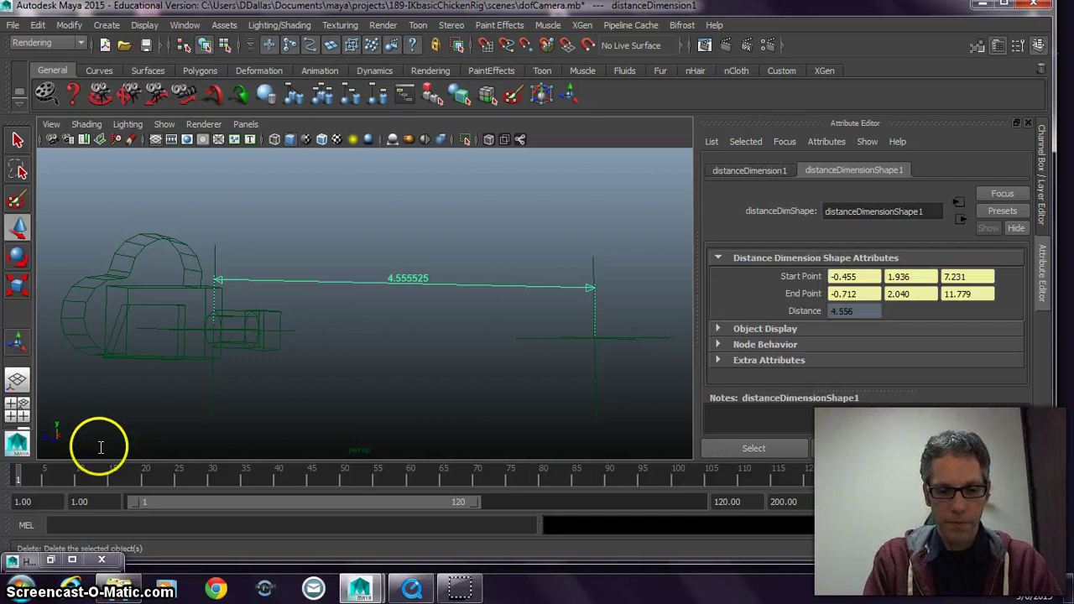
Step: Restore the Hypergraph window and examine the connections from both locators through distanceDimensionShape1 to DoFcameraShape
left_click(52, 559)
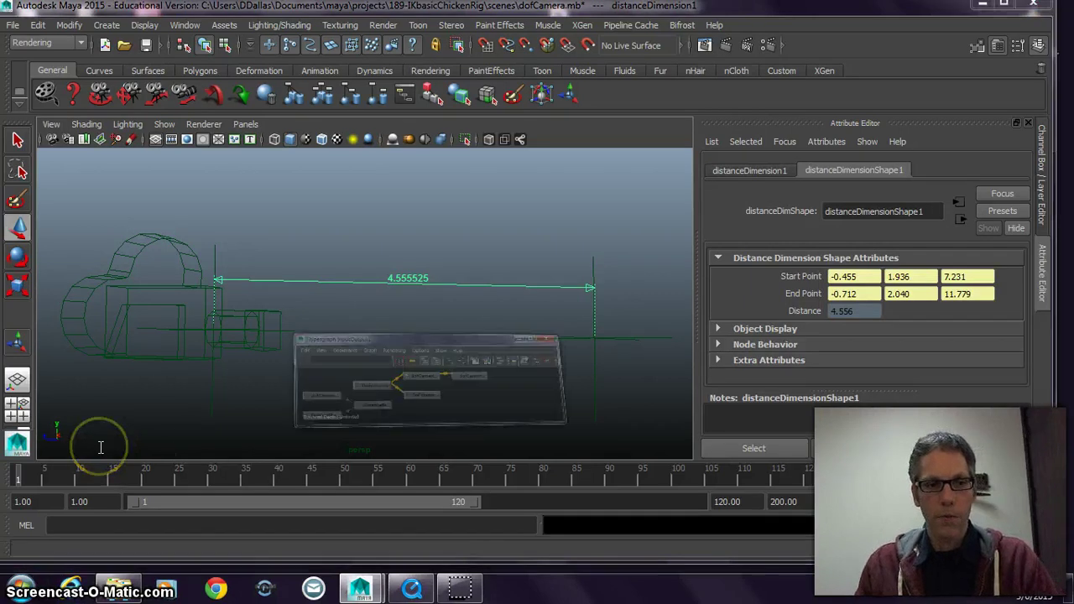
left_click(681, 277)
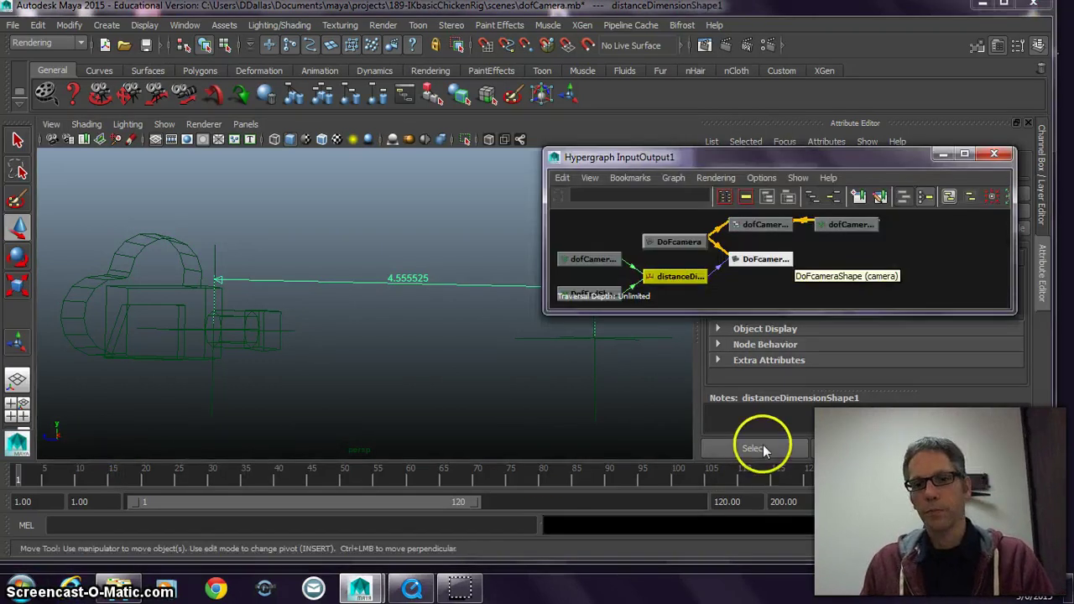
left_click(766, 259)
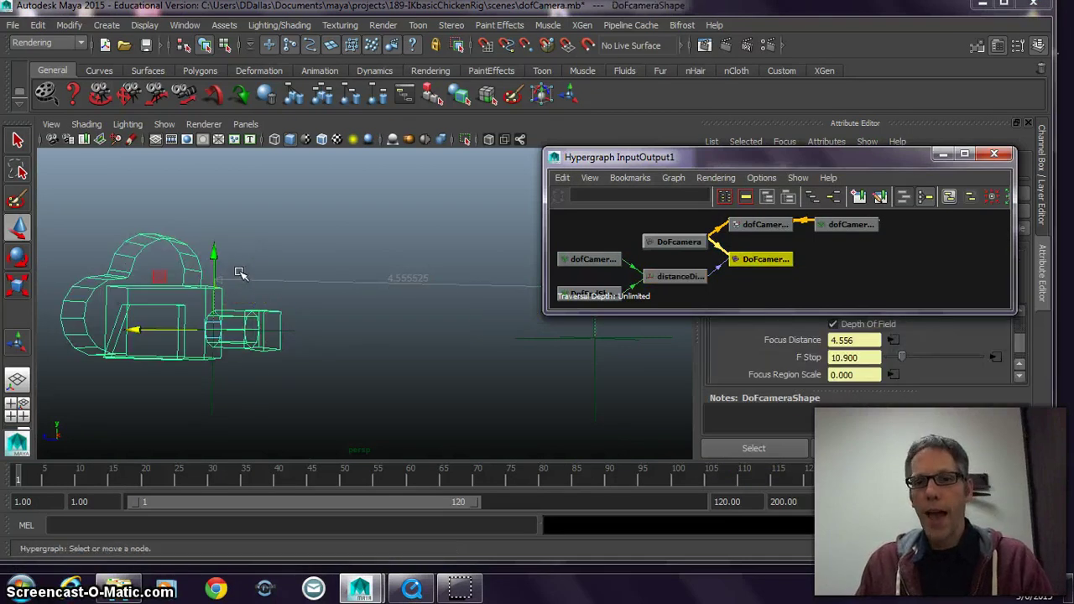
left_click(590, 259)
key("Down")
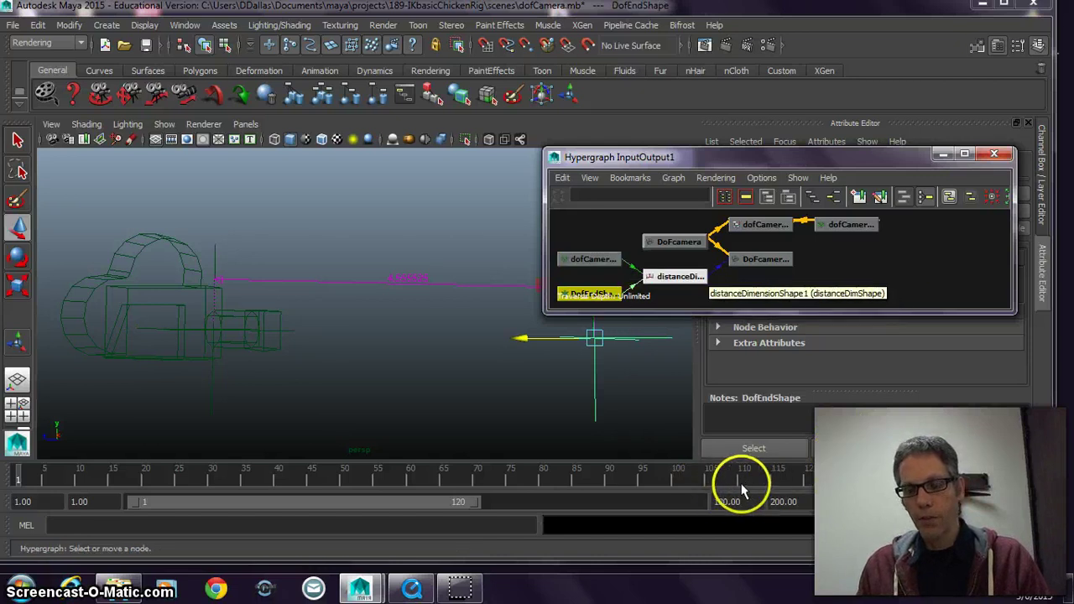
key("Right")
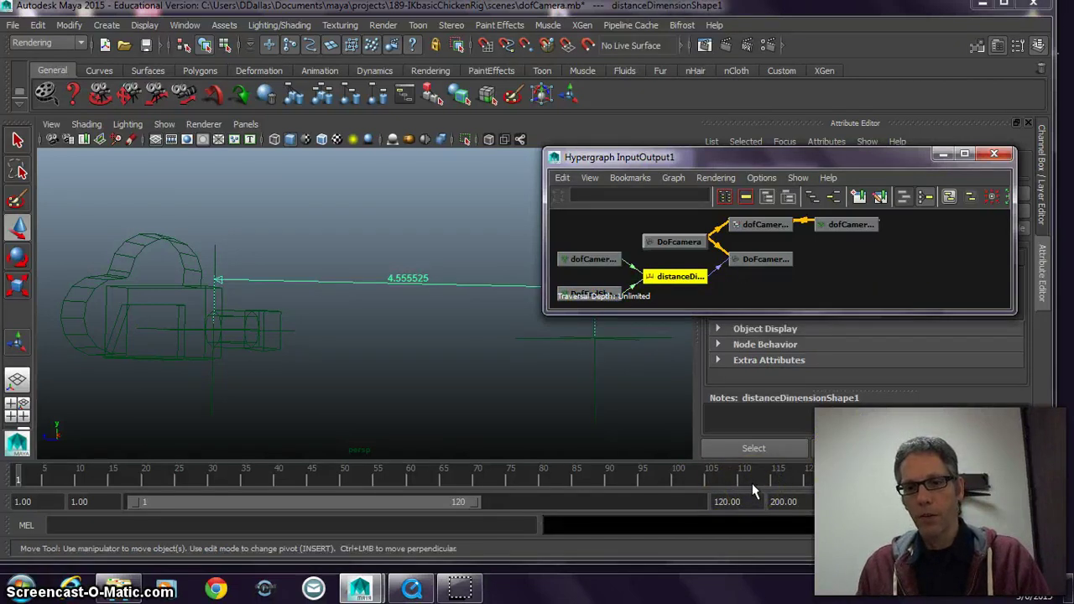
Step: Minimize the Hypergraph window and start a new empty scene without saving the changes to dofCamera.mb
key("Right")
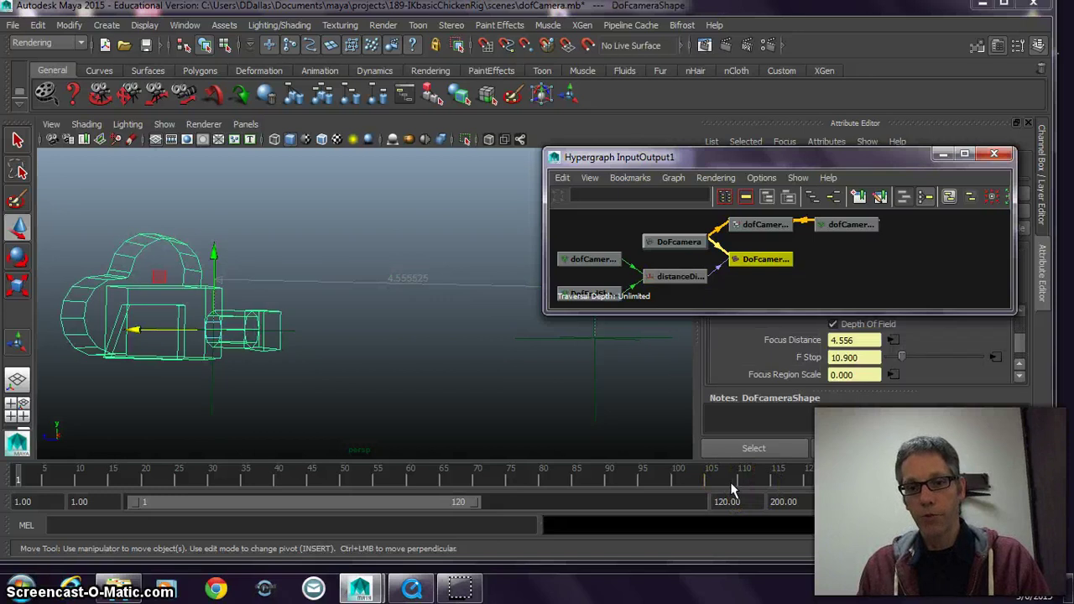
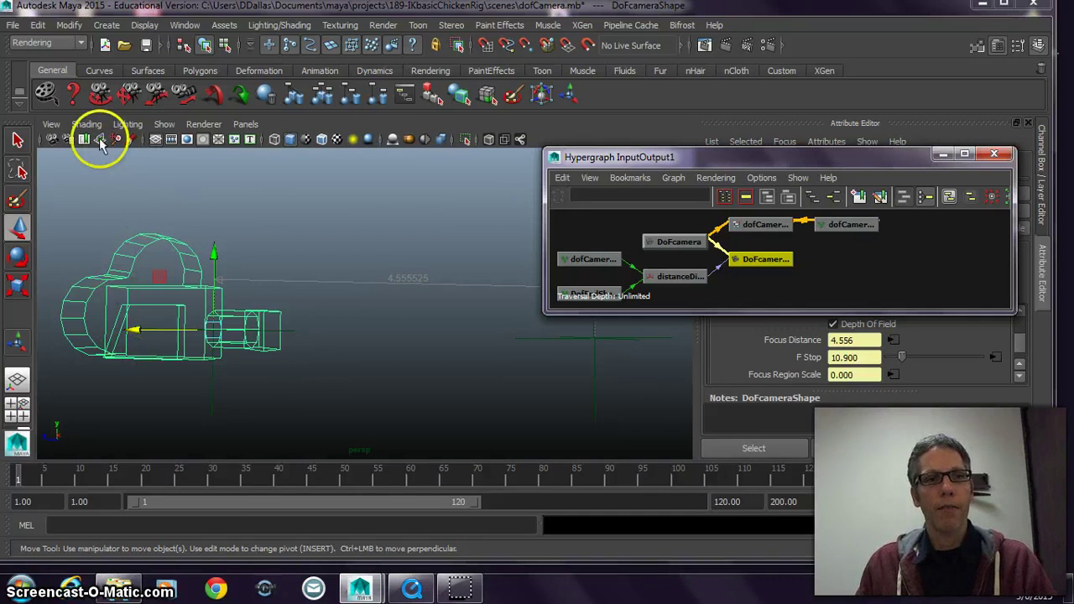
left_click(328, 85)
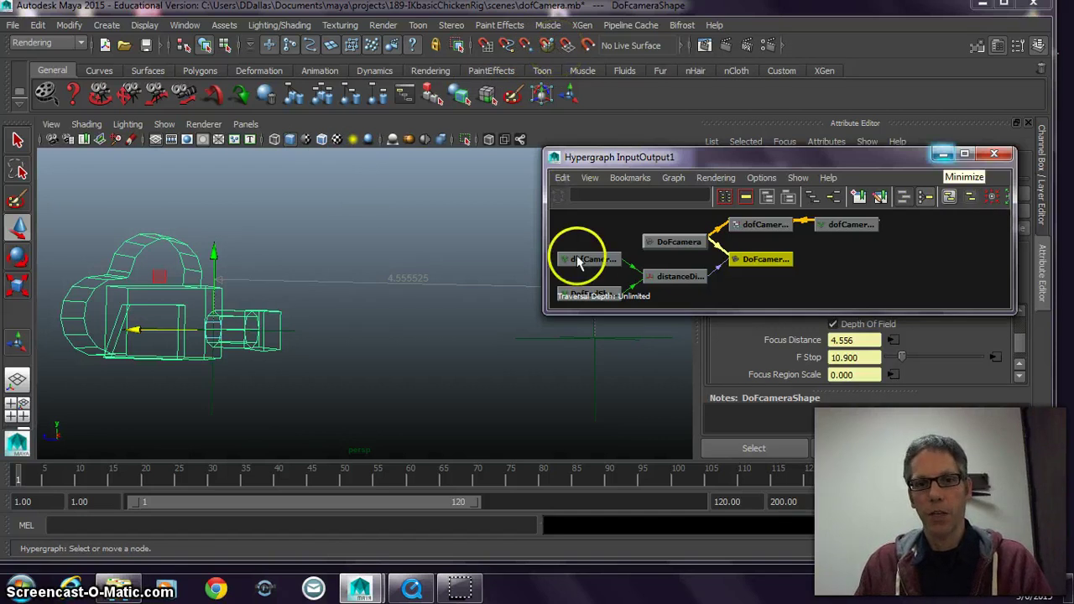
left_click(944, 155)
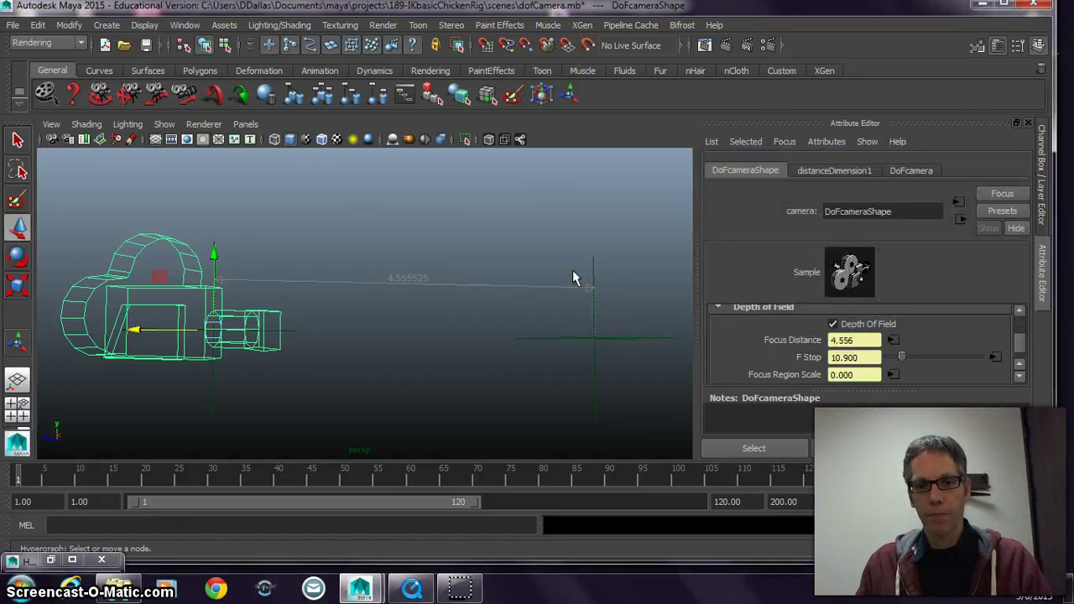
left_click(105, 45)
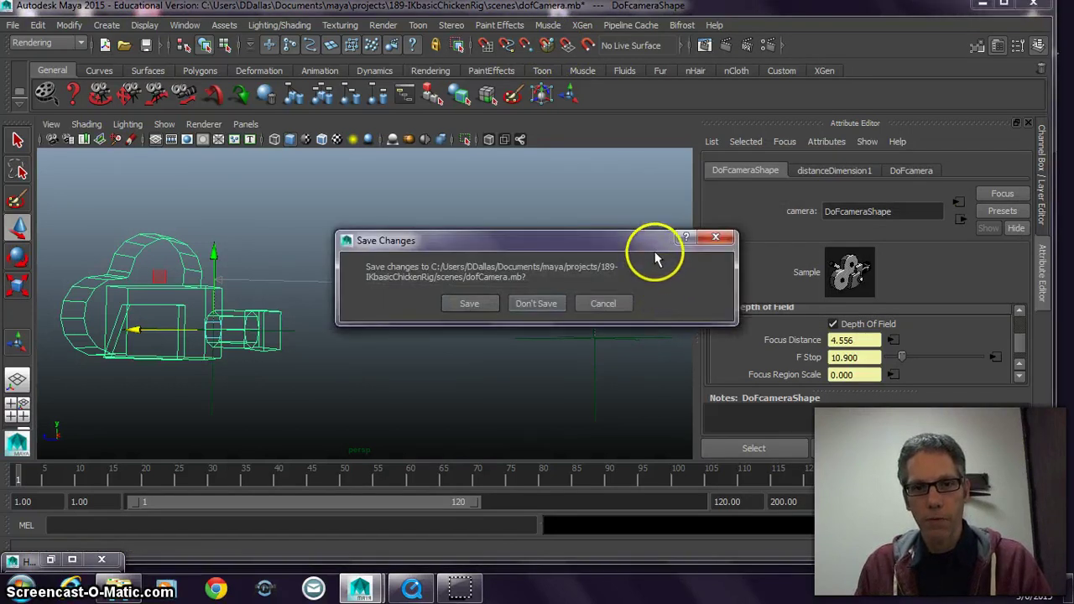
left_click(536, 304)
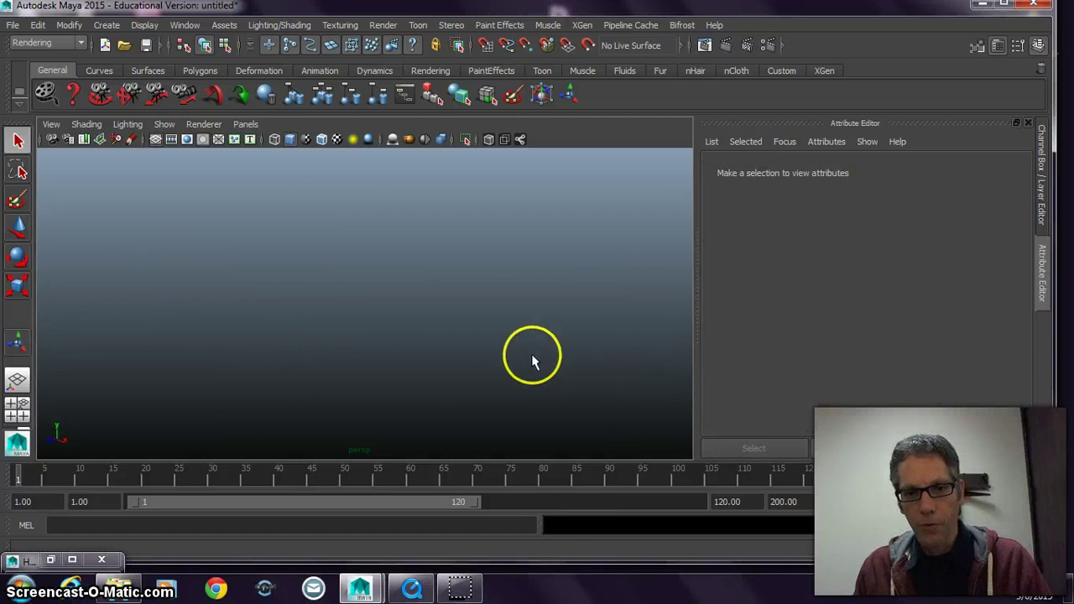
Step: Create a standard single-node camera in the empty scene
left_click(106, 26)
mouse_move(125, 109)
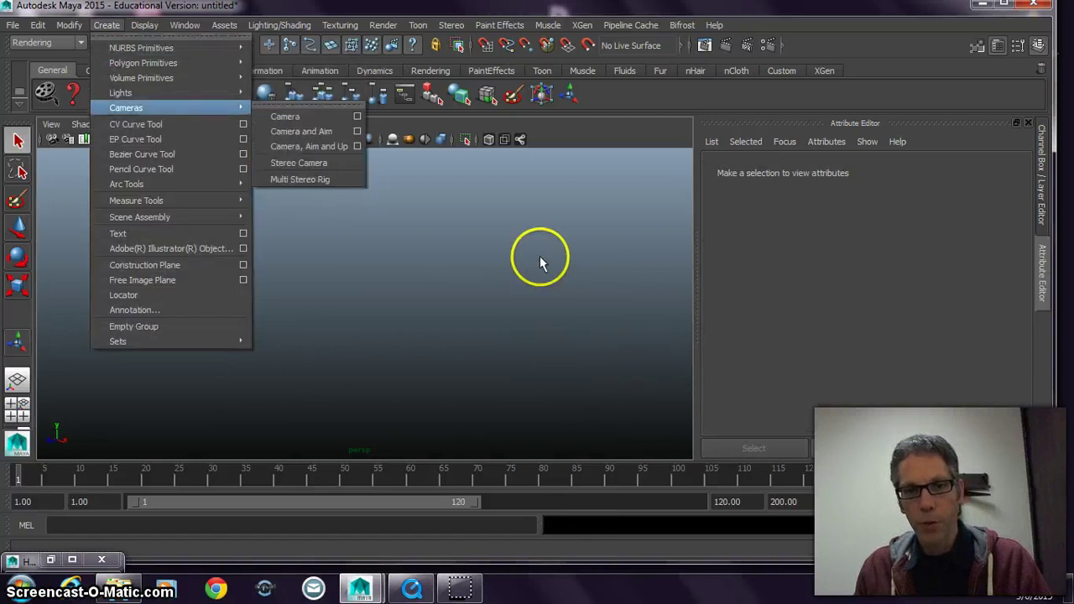
key("Right")
key("Return")
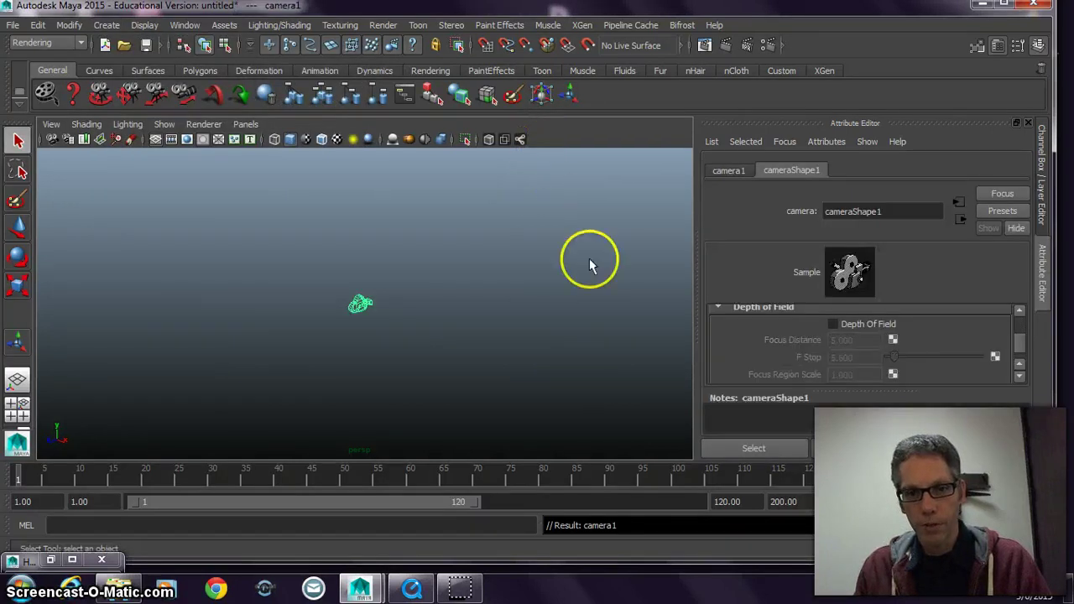
Step: Rename the new camera's shape node to depthOfFieldCam
key("Tab")
type("de")
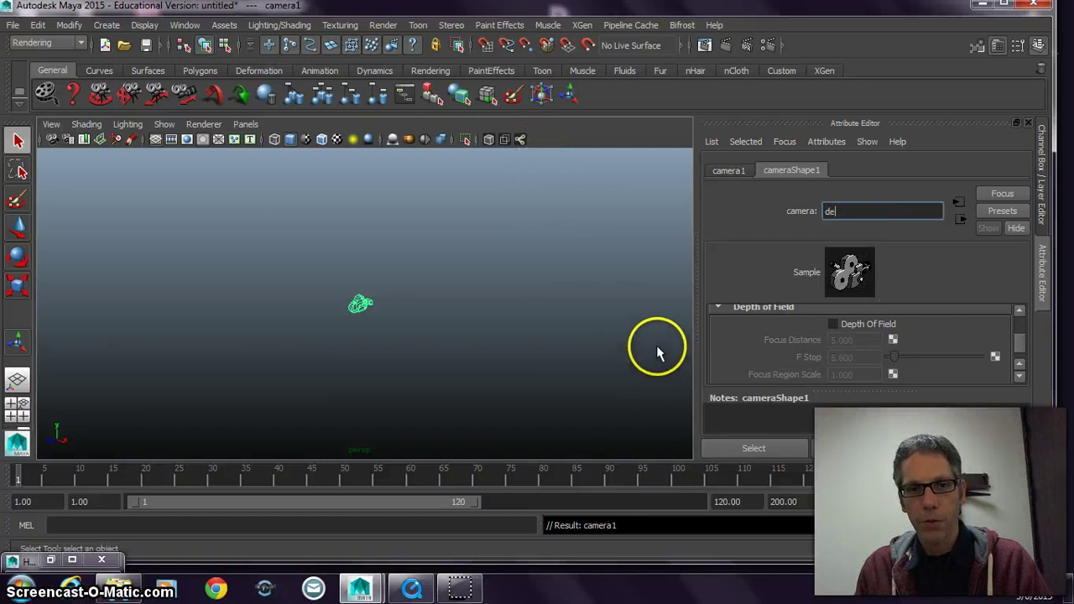
type("pthO")
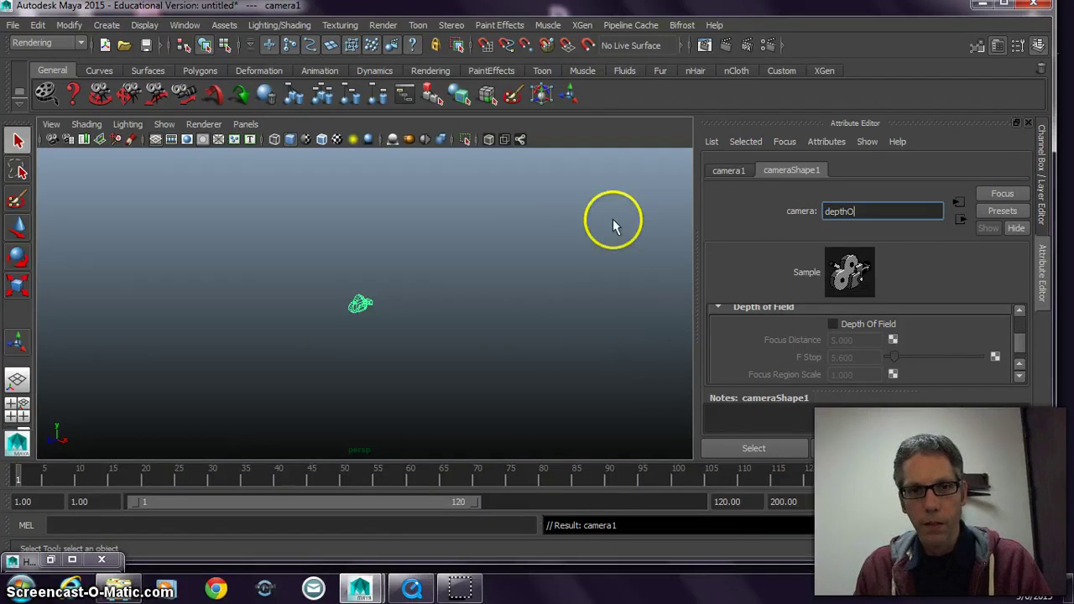
type("fField")
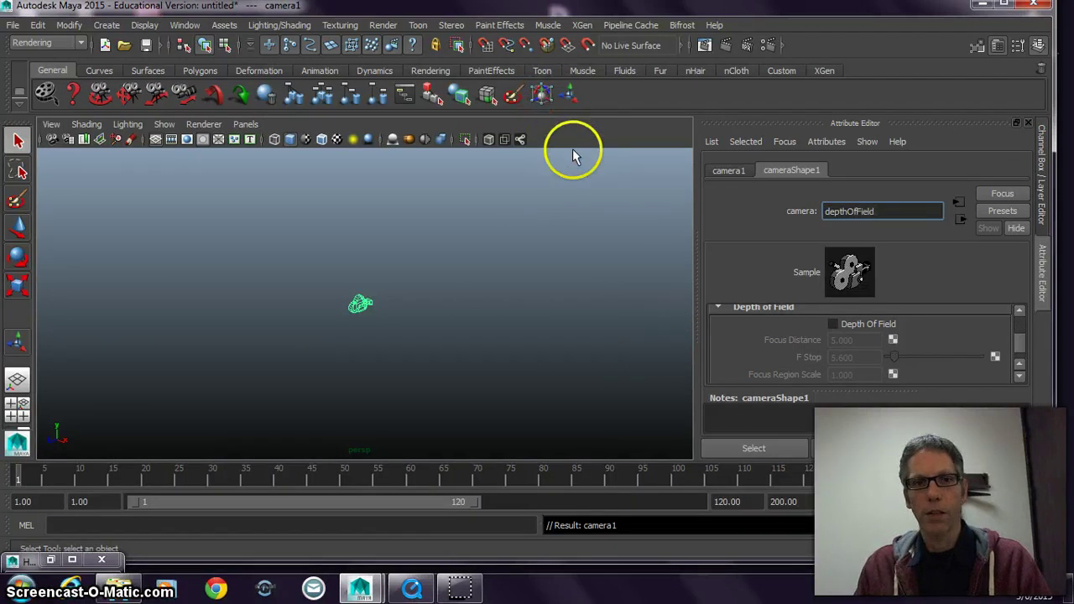
type("Ca,m")
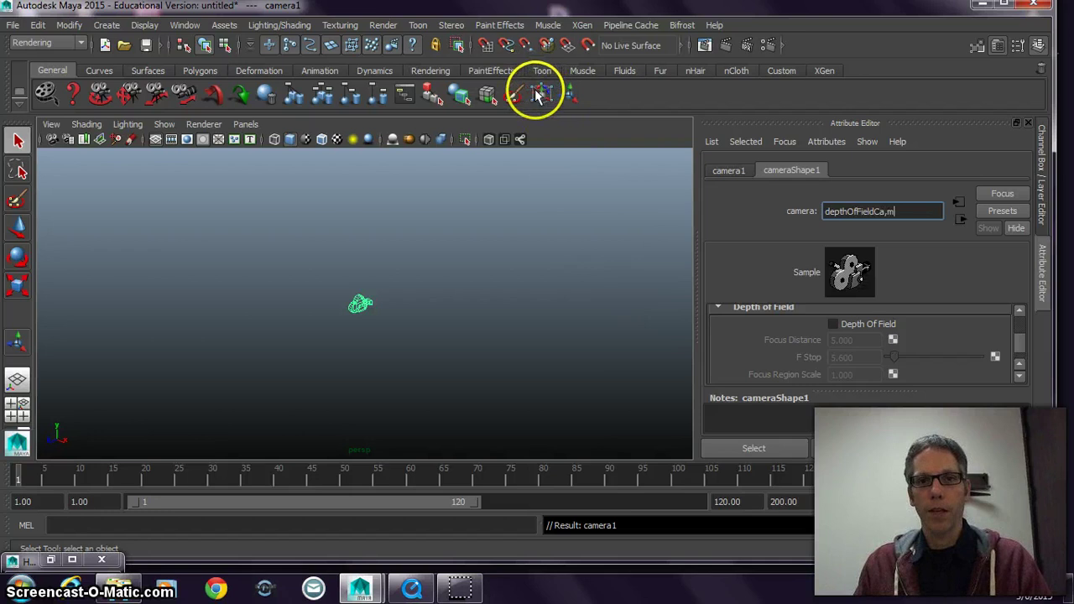
key("Return")
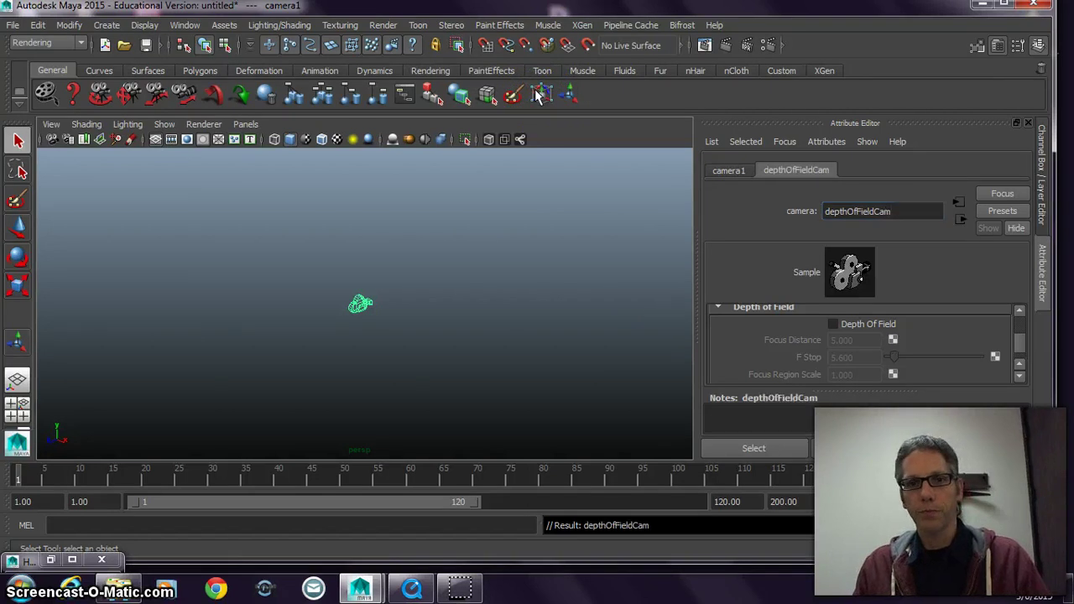
Step: Deselect the camera, switch to the full-size side view and hide the grid, leaving room in front of the lens
left_click(590, 174)
key("space")
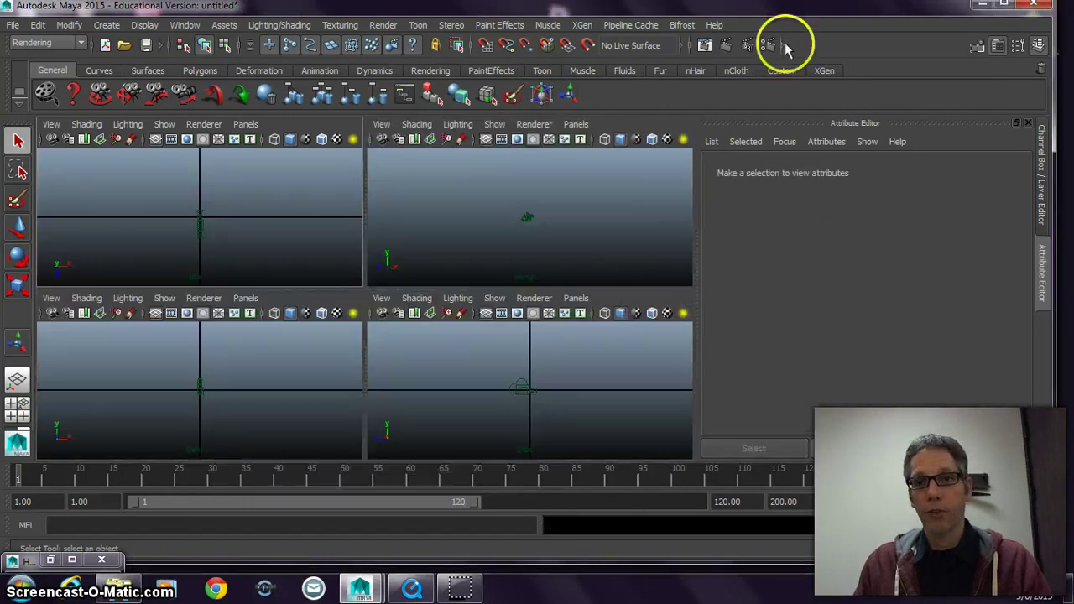
key("space")
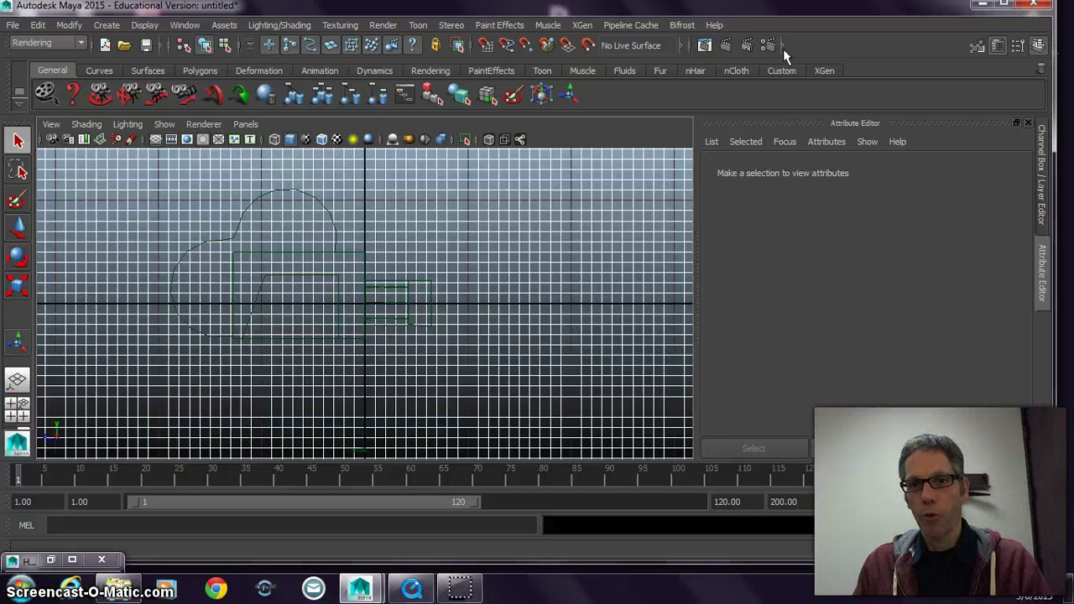
left_click(107, 25)
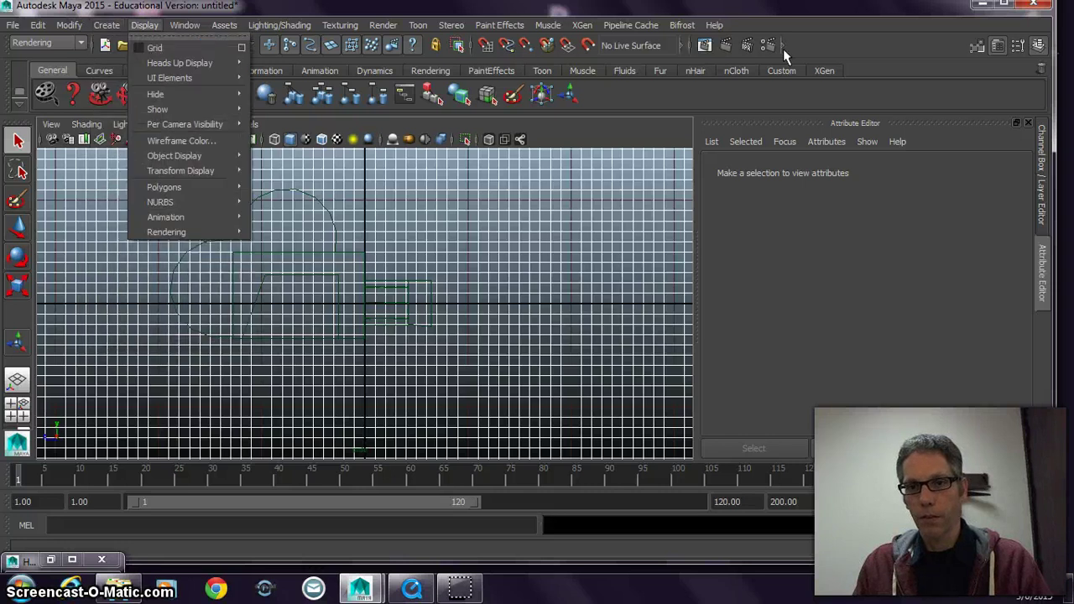
left_click(144, 25)
left_click(145, 25)
key("Return")
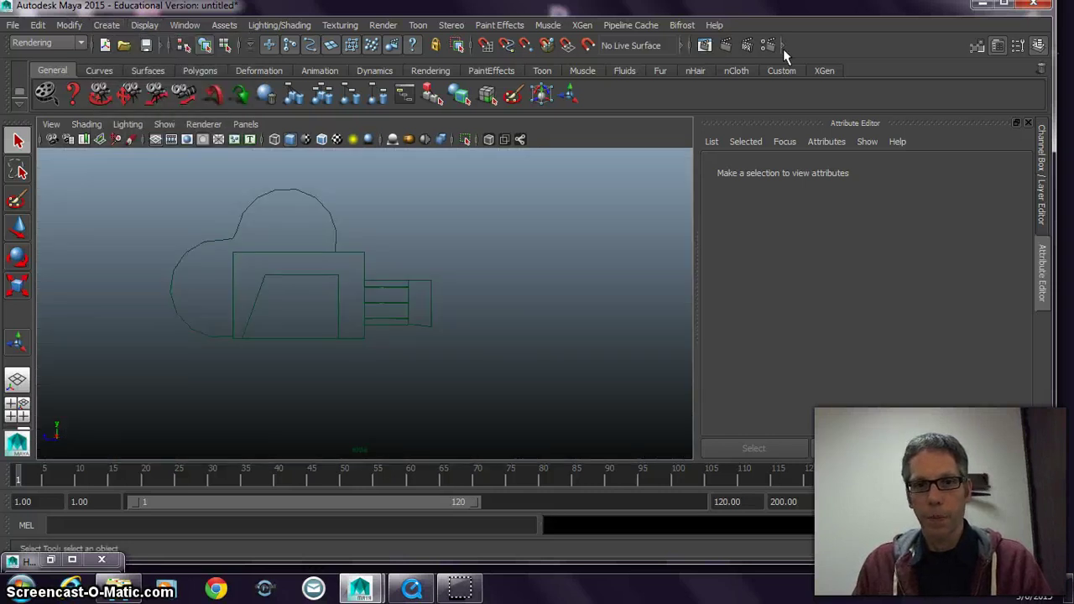
scroll(365, 304, "down", 8)
middle_click_drag(758, 245, 648, 311, "alt")
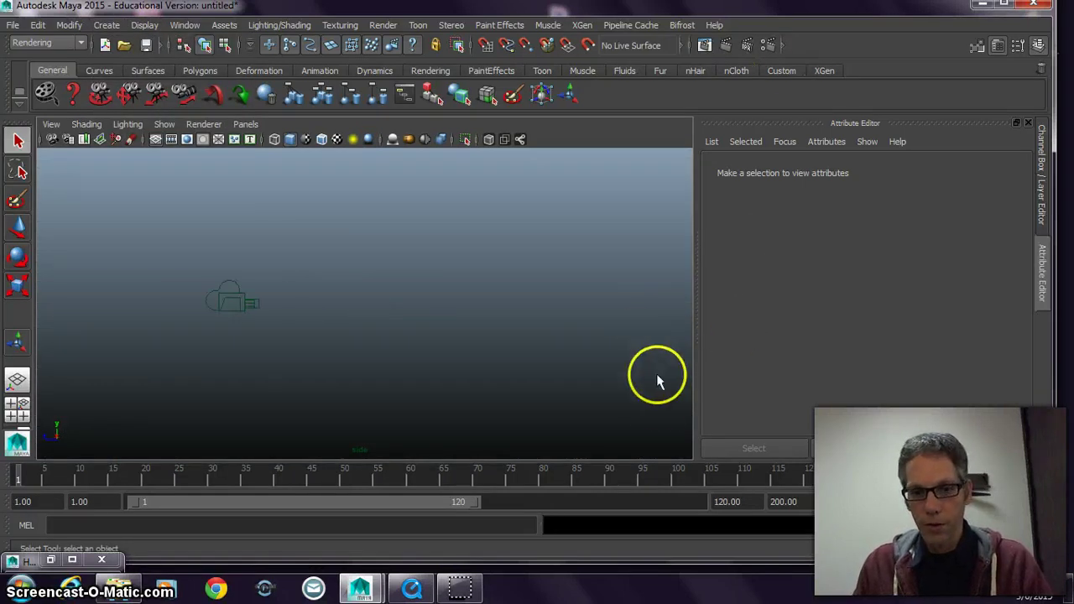
Step: With the grid shown, use the Distance Tool to place two locators about 5.7 units apart on the axis in front of the camera lens
left_click(107, 26)
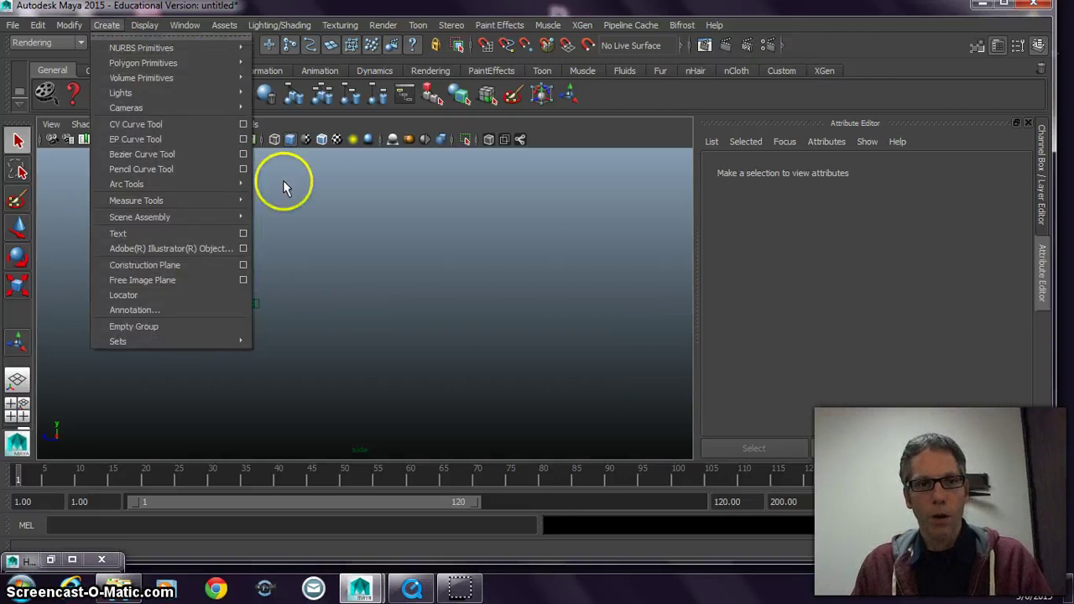
key("Down")
key("Down")
key("Down")
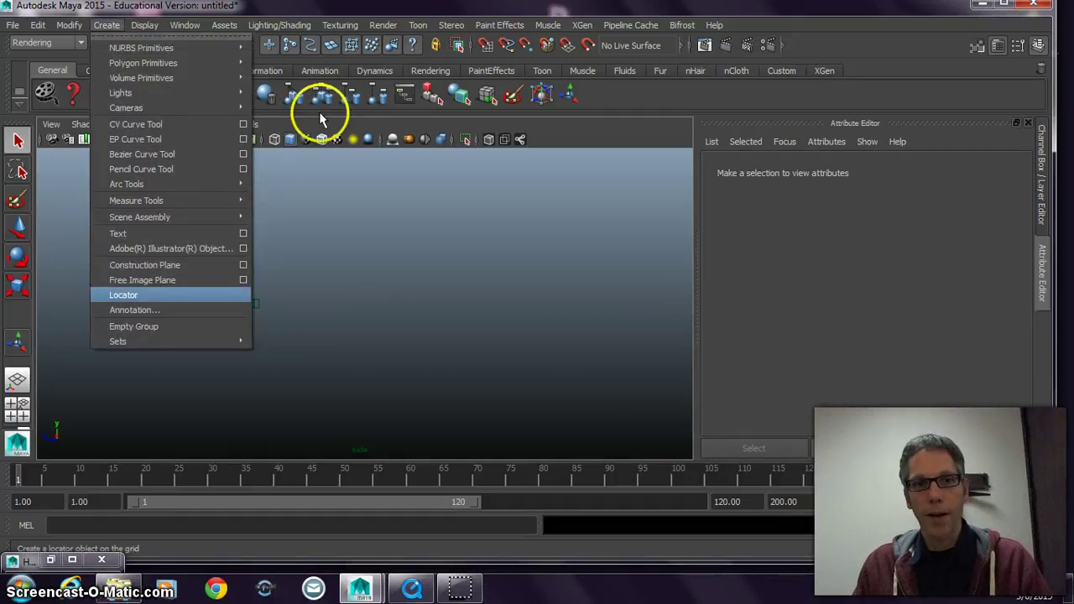
mouse_move(136, 201)
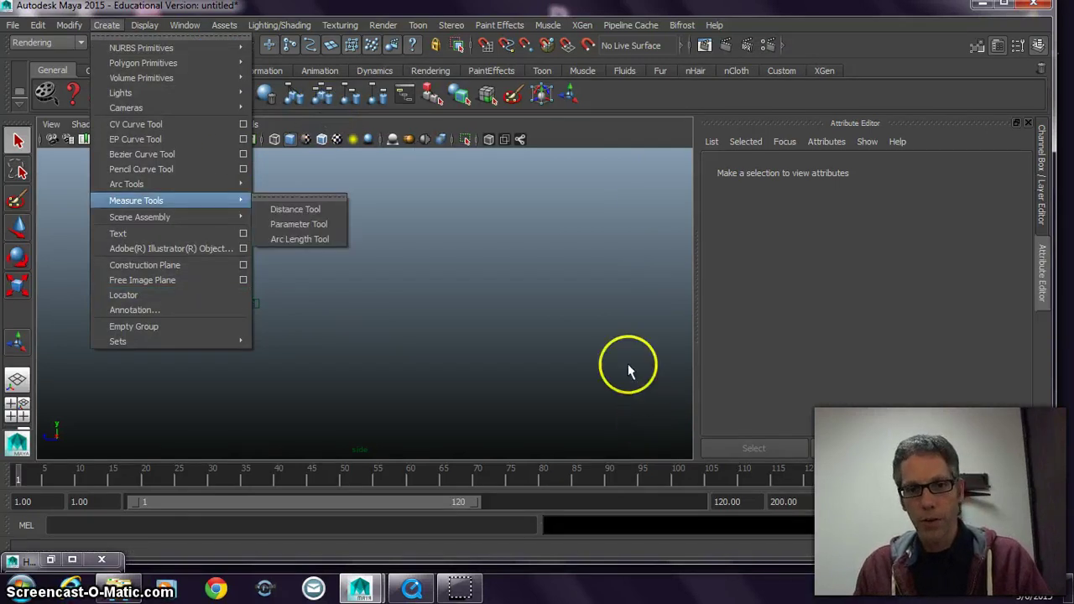
key("Right")
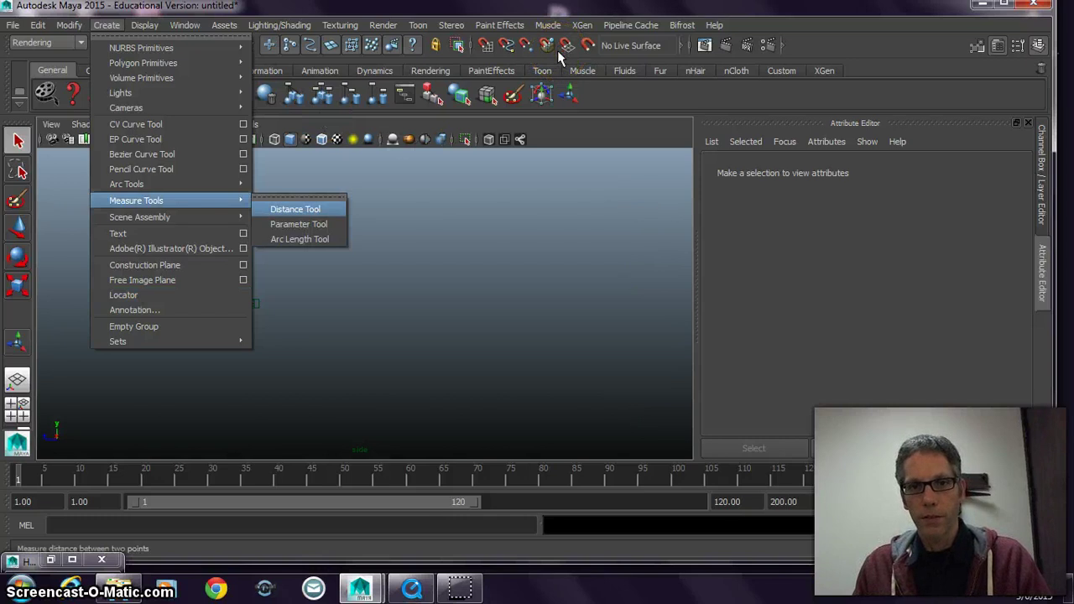
key("Return")
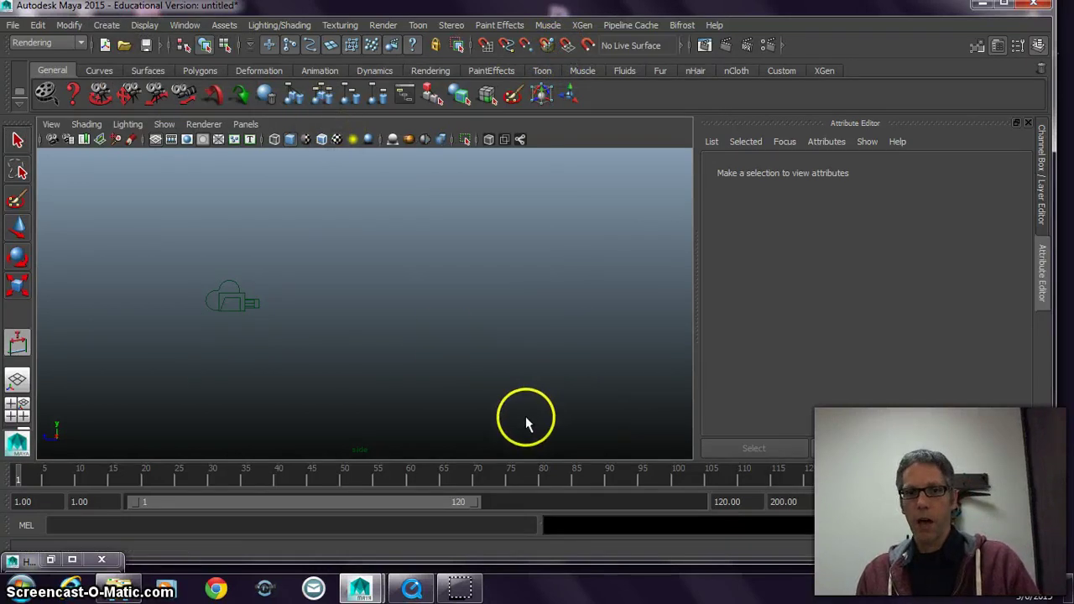
key("alt+d")
key("Down")
key("Return")
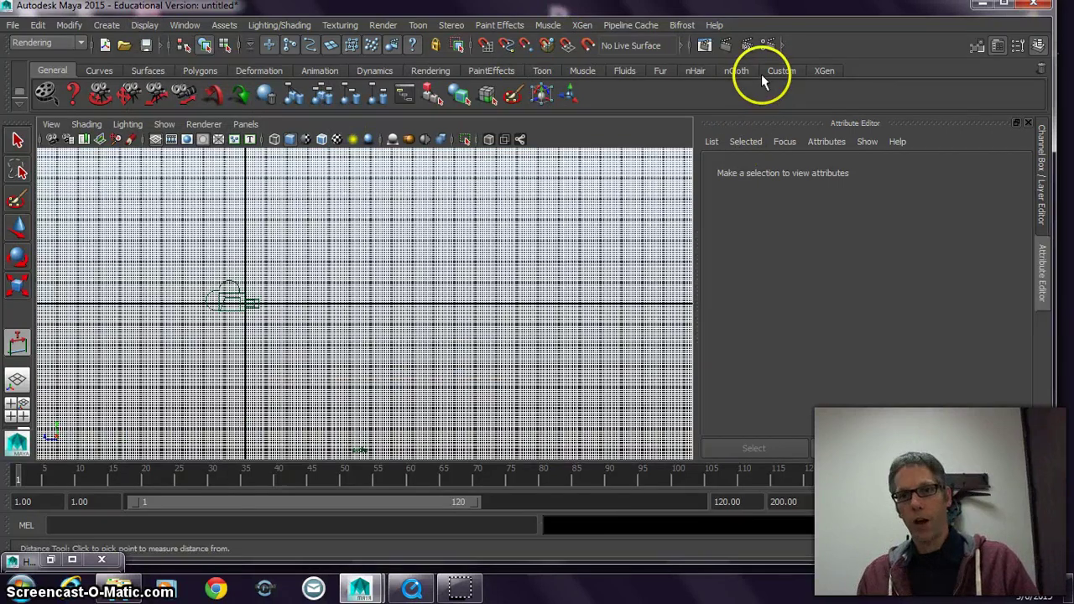
scroll(255, 134, "up", 4)
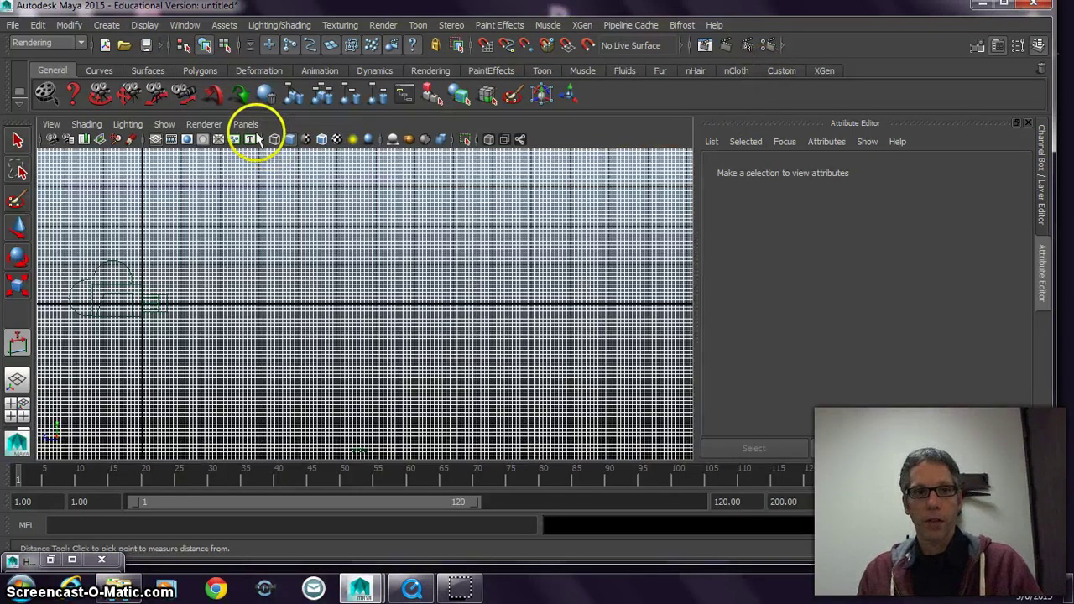
left_click(751, 48)
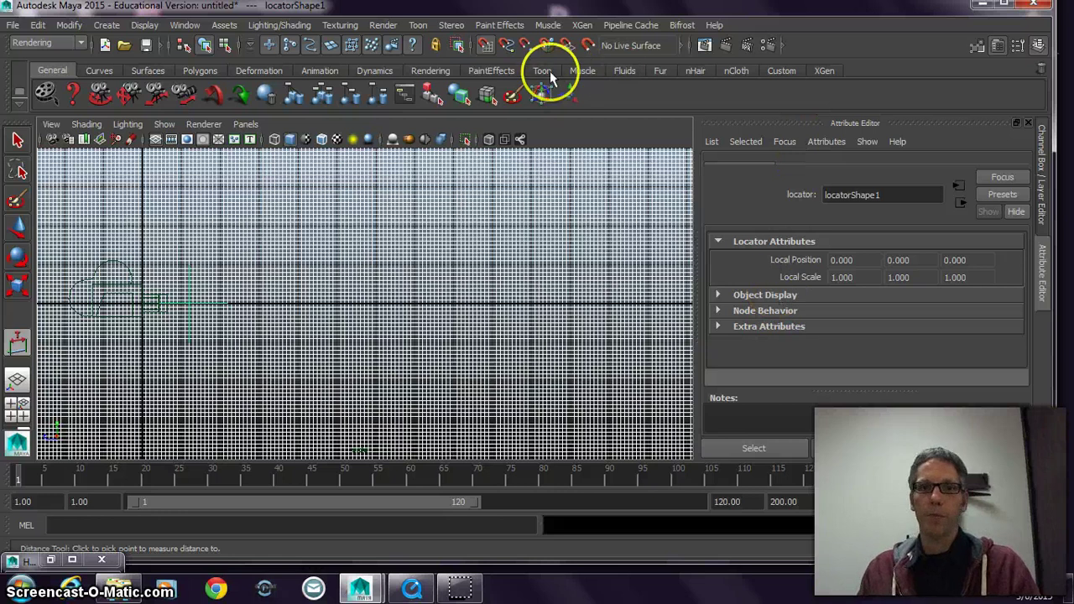
left_click(312, 115)
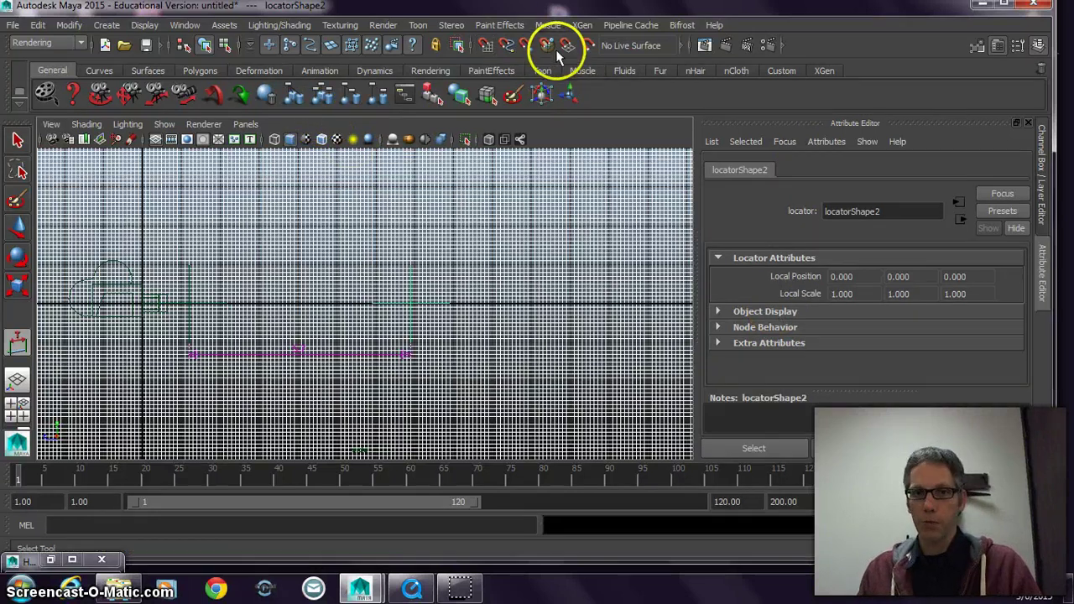
Step: Return to the Select Tool and hide the grid in the side view
key("q")
left_click(145, 25)
left_click(158, 47)
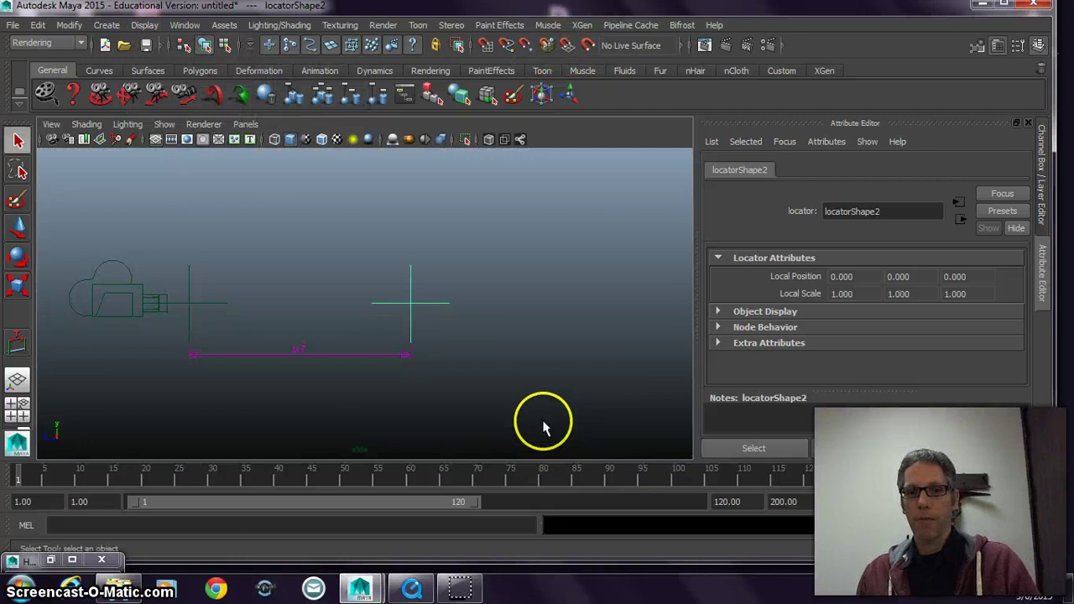
Step: Move the far locator, locator2, along Z away from the camera to about 8 units from locator1
left_click(189, 303)
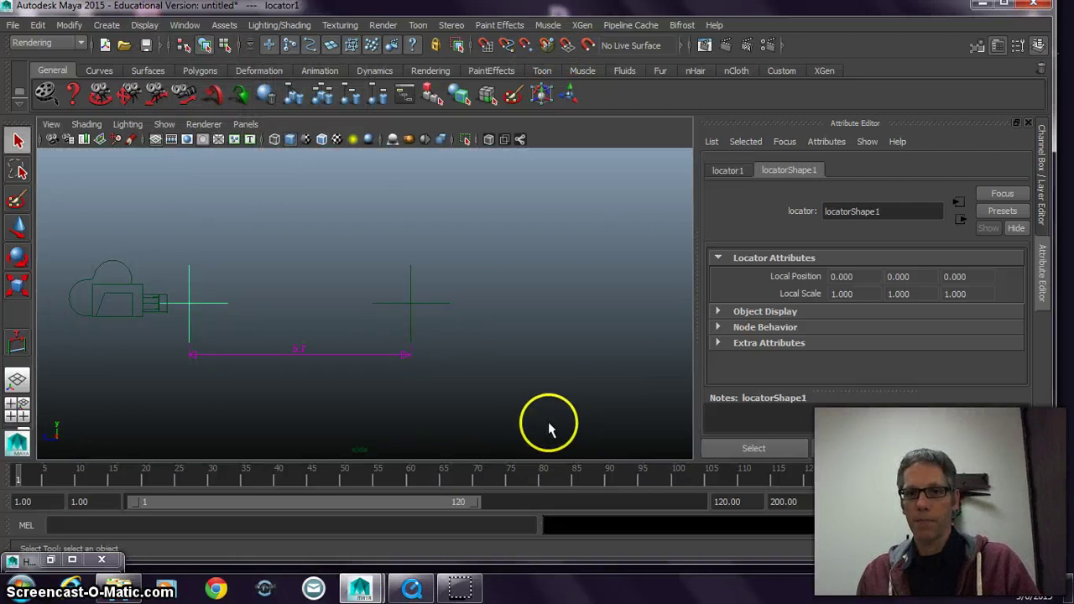
key("shift+z")
key("w")
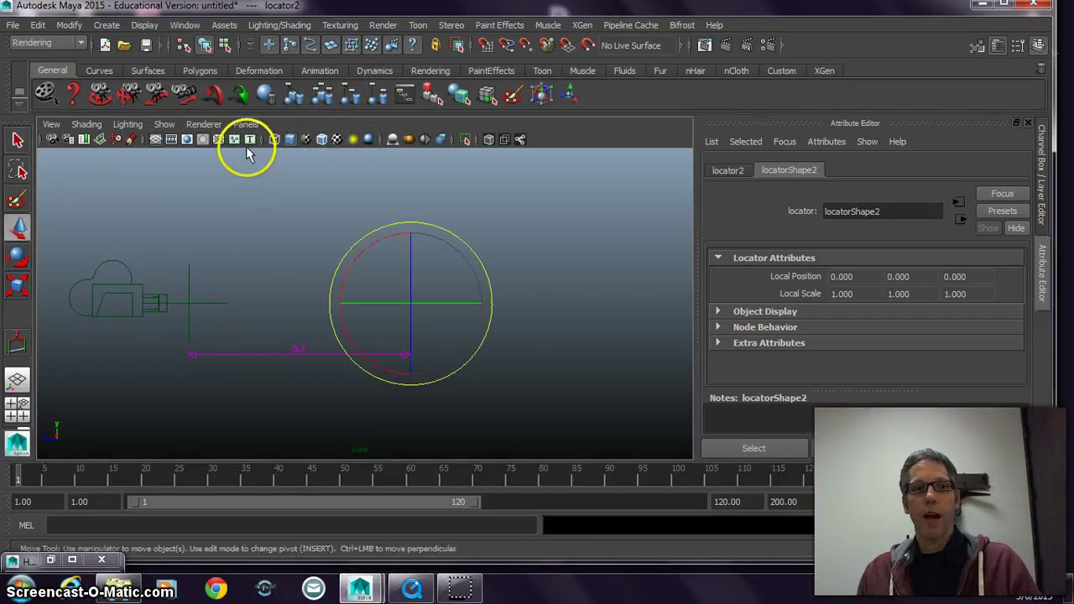
left_click_drag(335, 303, 507, 303)
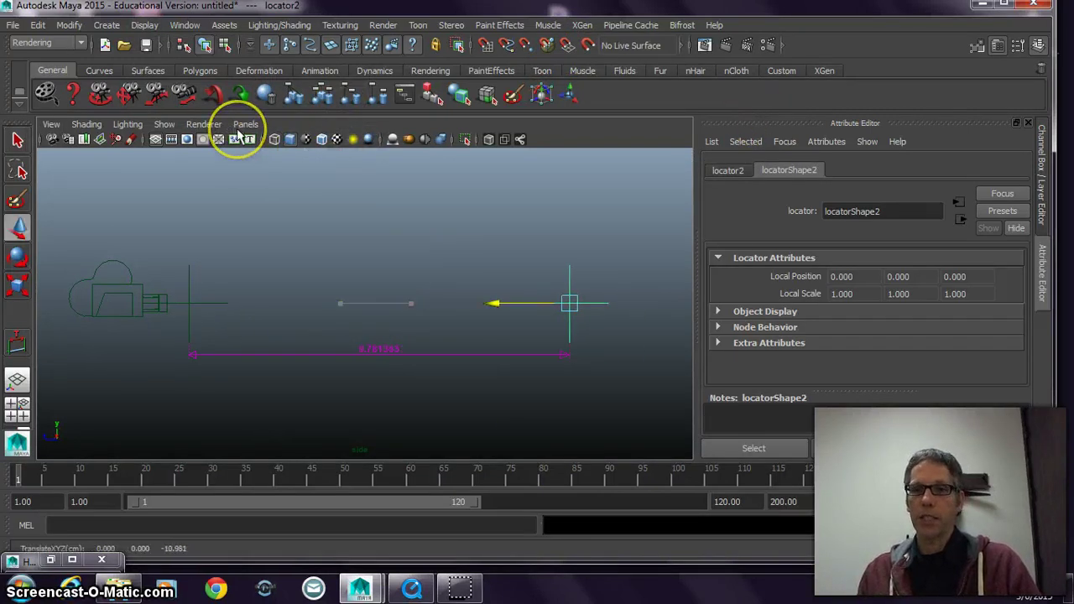
key("z")
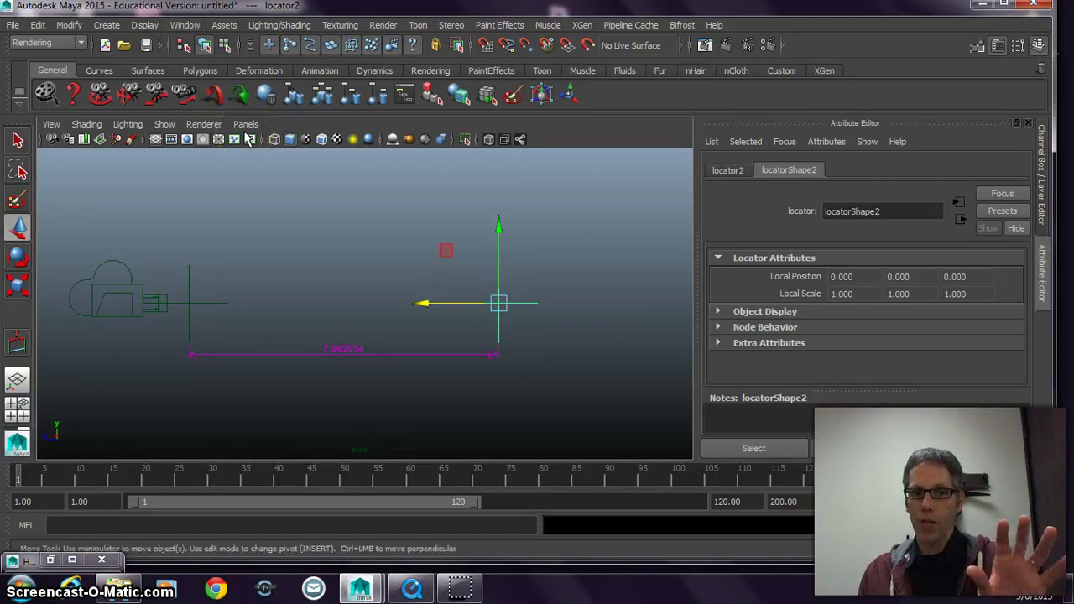
Step: Restore the Hypergraph window, move it clear of the locator attributes, and select the locator1 node
left_click(250, 140)
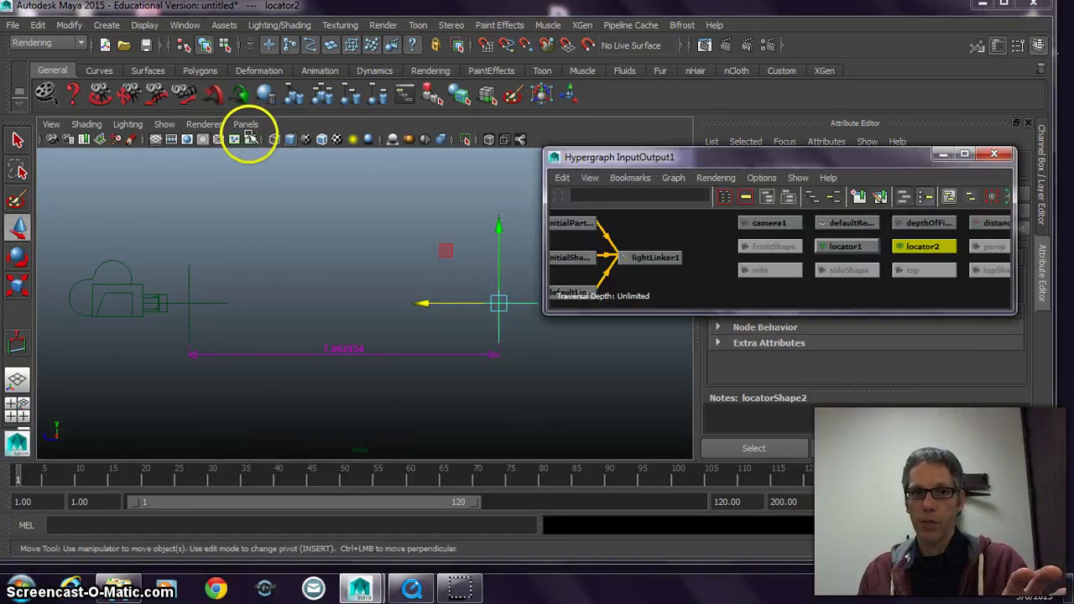
left_click_drag(821, 159, 814, 53)
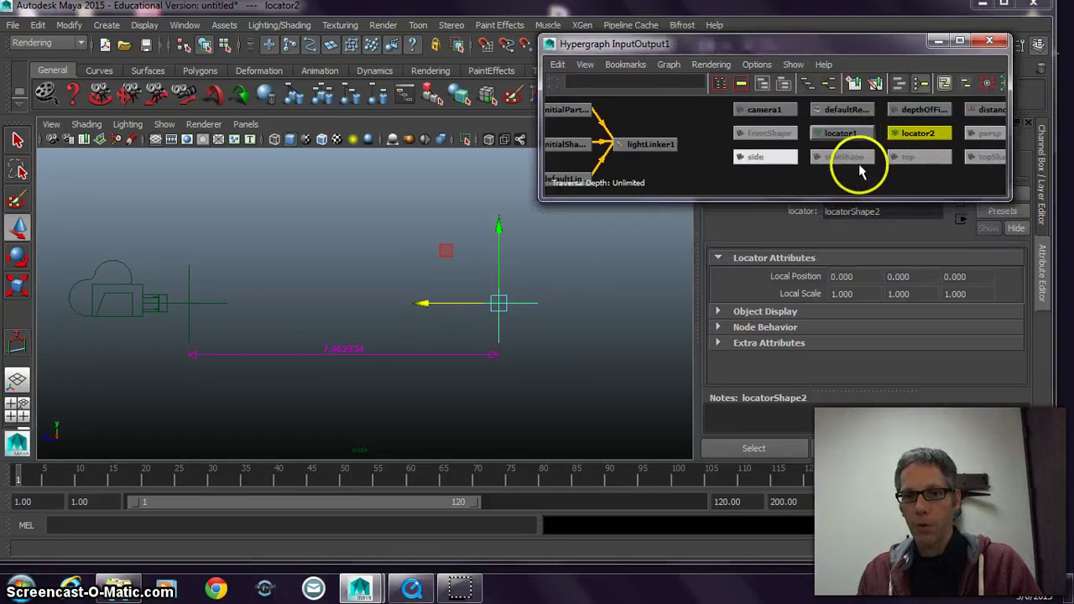
key("Left")
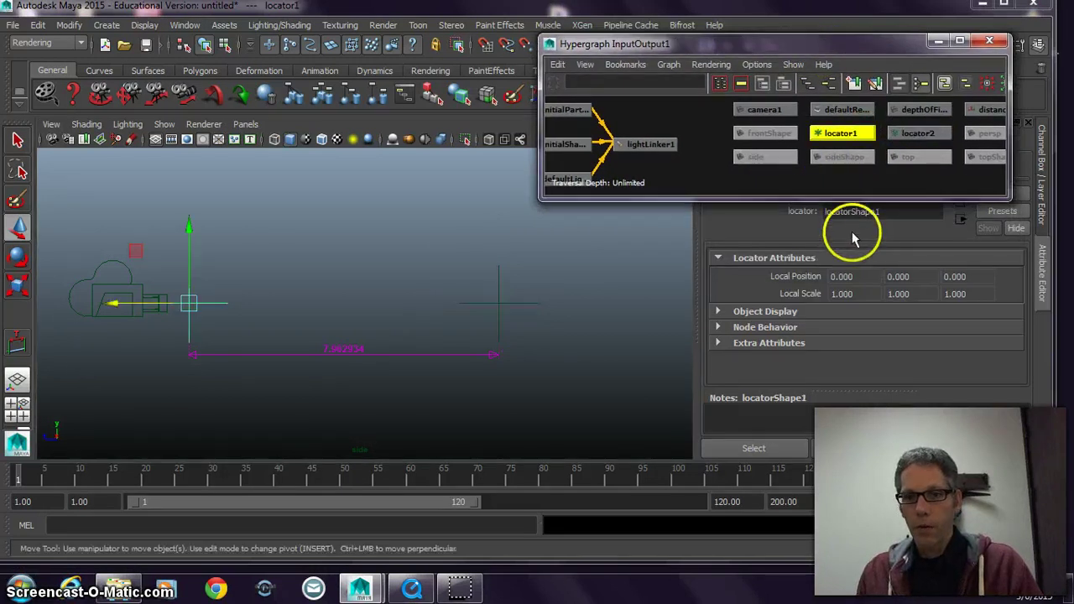
Step: Minimize the Hypergraph window and examine the locators and camera1 by selecting them in turn, then clear the selection
key("Right")
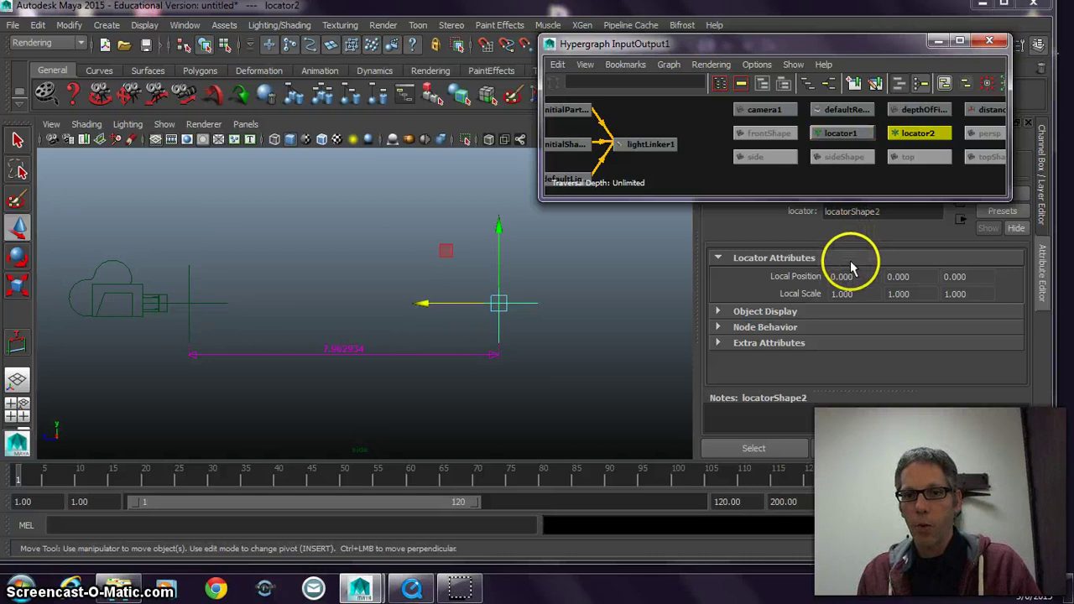
scroll(850, 272, "down", 2)
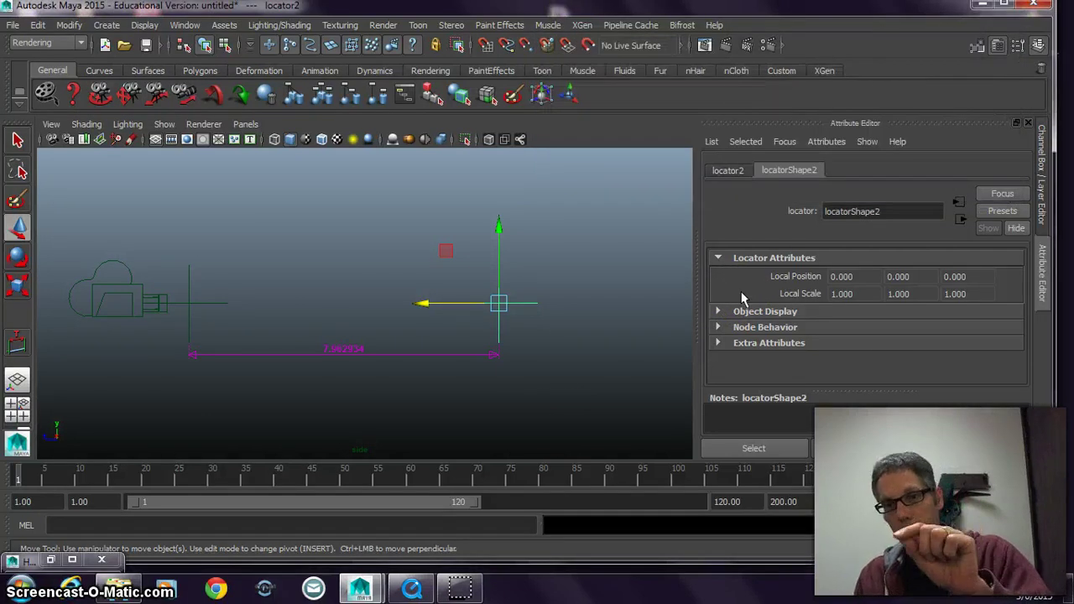
key("ctrl+z")
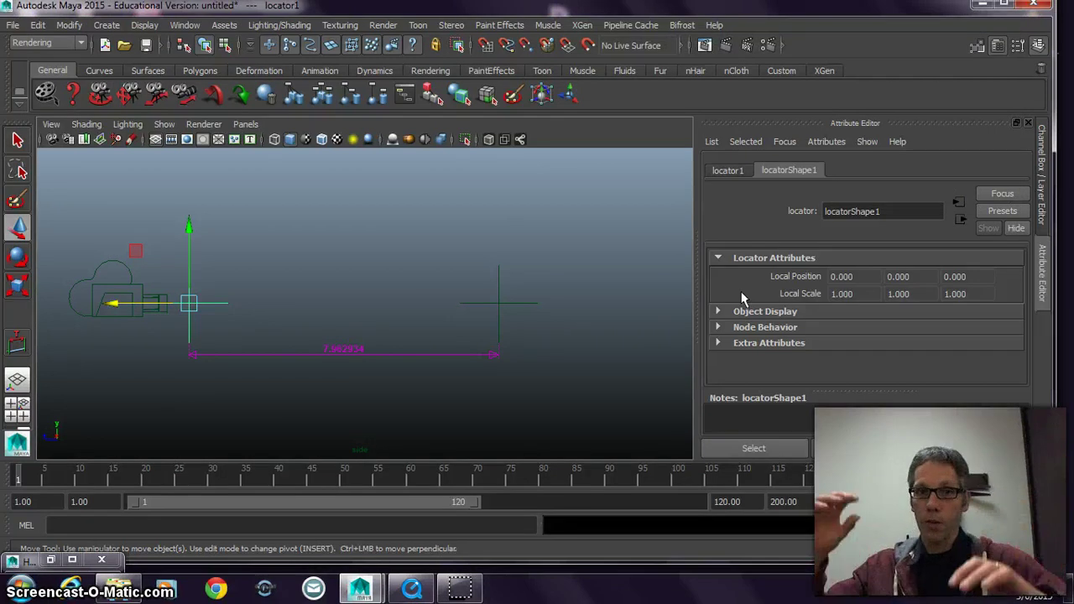
key("ctrl+z")
key("ctrl+z")
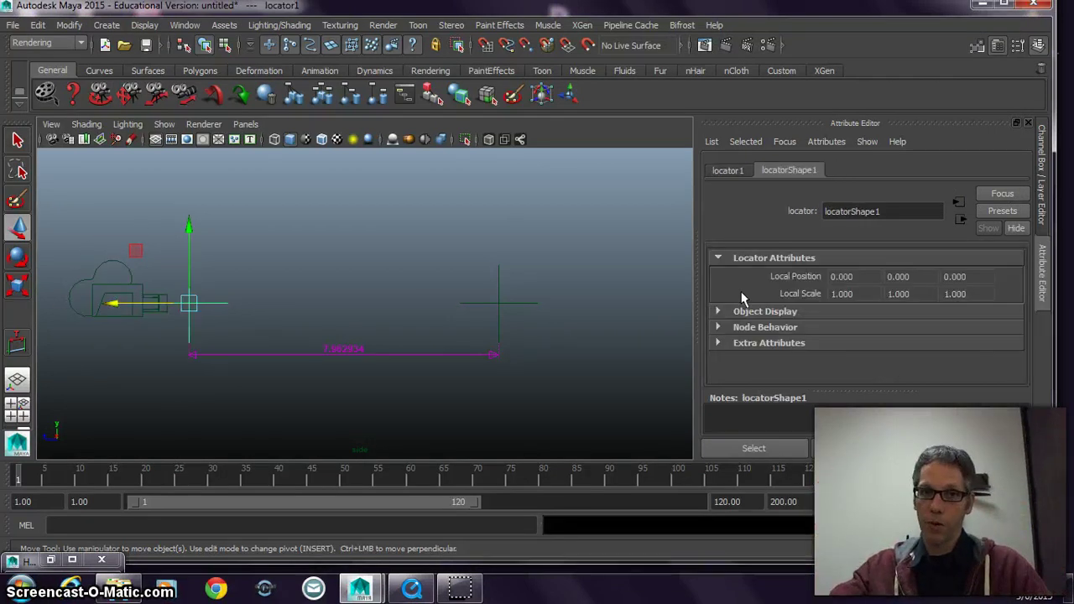
key("ctrl+z")
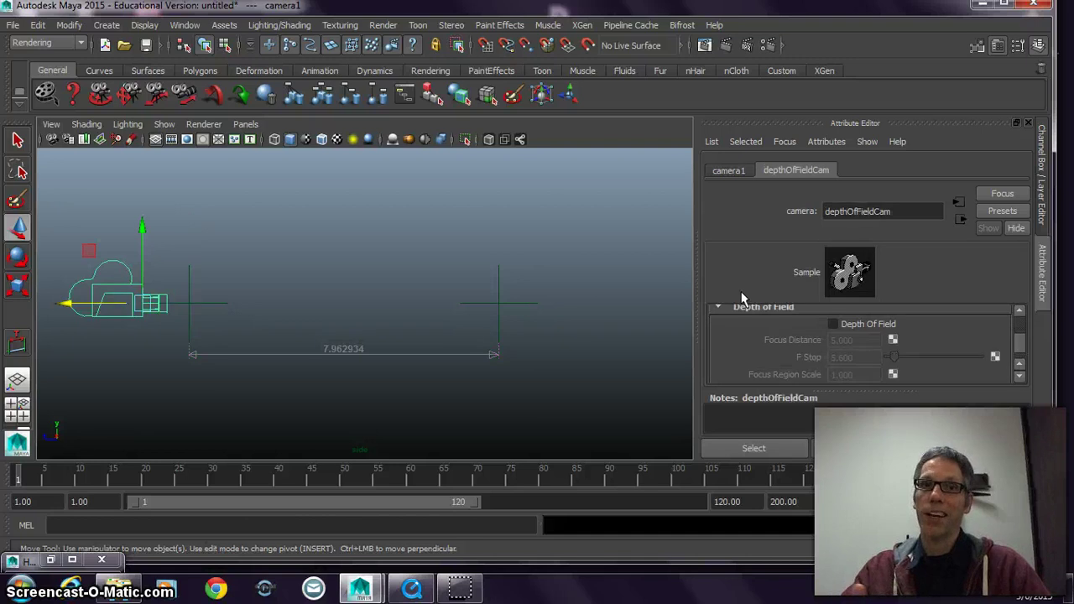
key("ctrl+z")
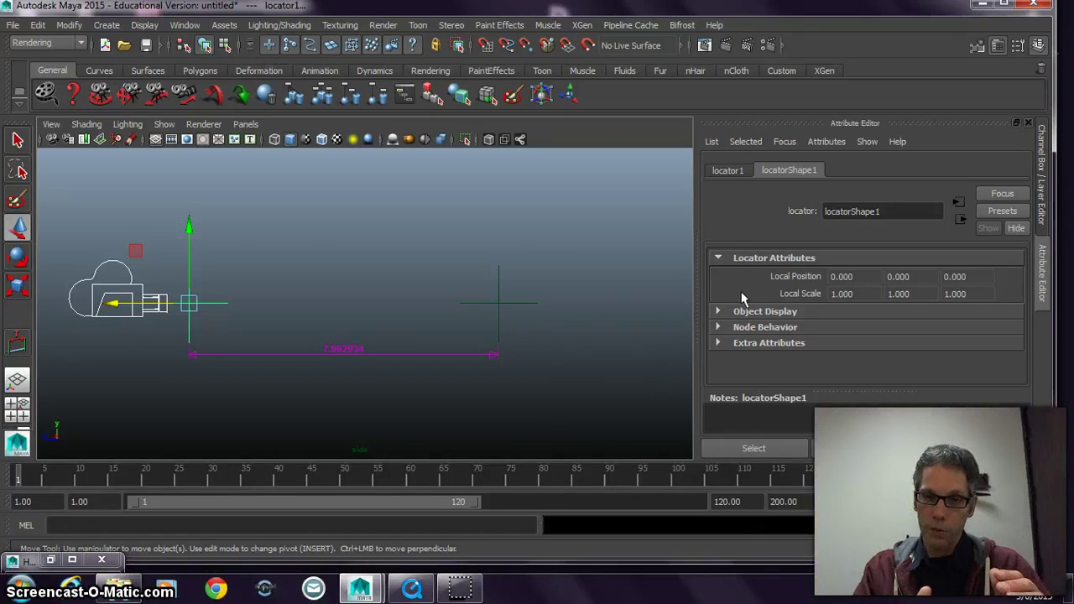
key("ctrl+z")
Step: Show the Channel Box for locator1 and highlight its Translate and Rotate X, Y and Z channels
key("ctrl+a")
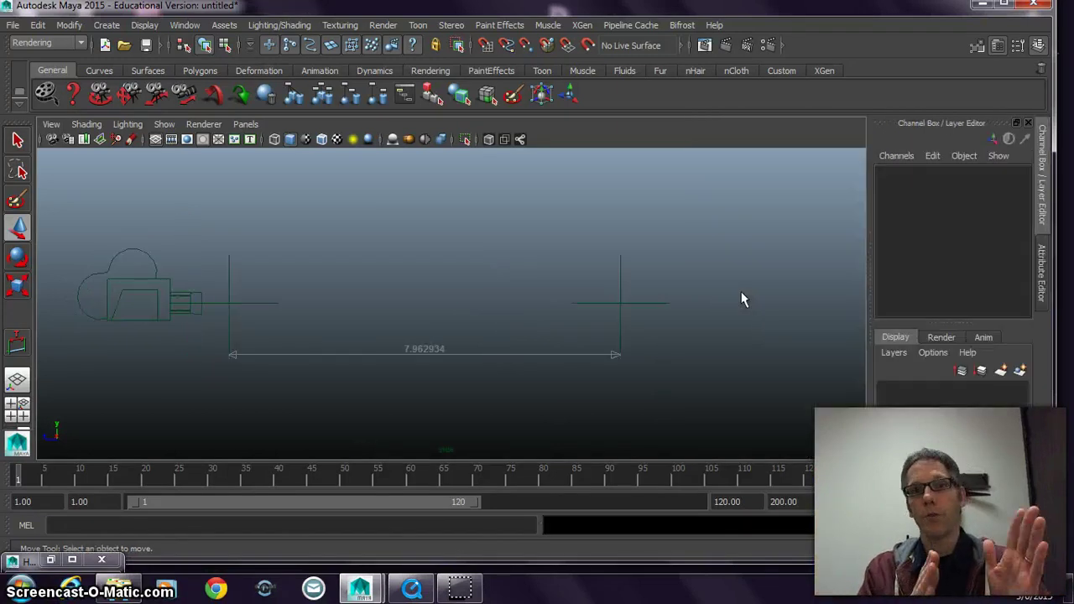
left_click_drag(213, 274, 260, 282)
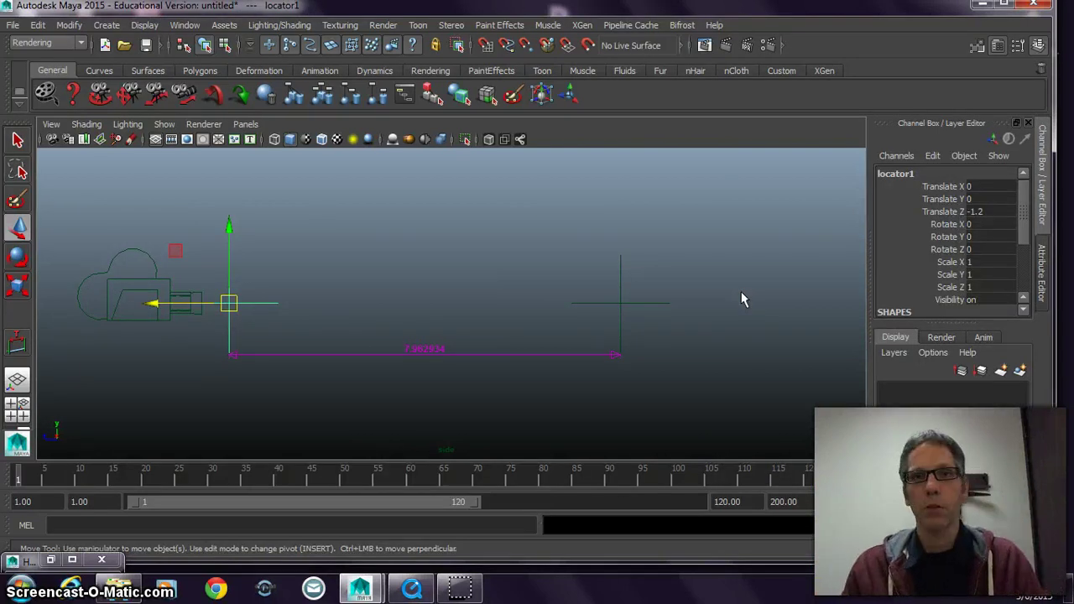
left_click_drag(944, 186, 961, 263)
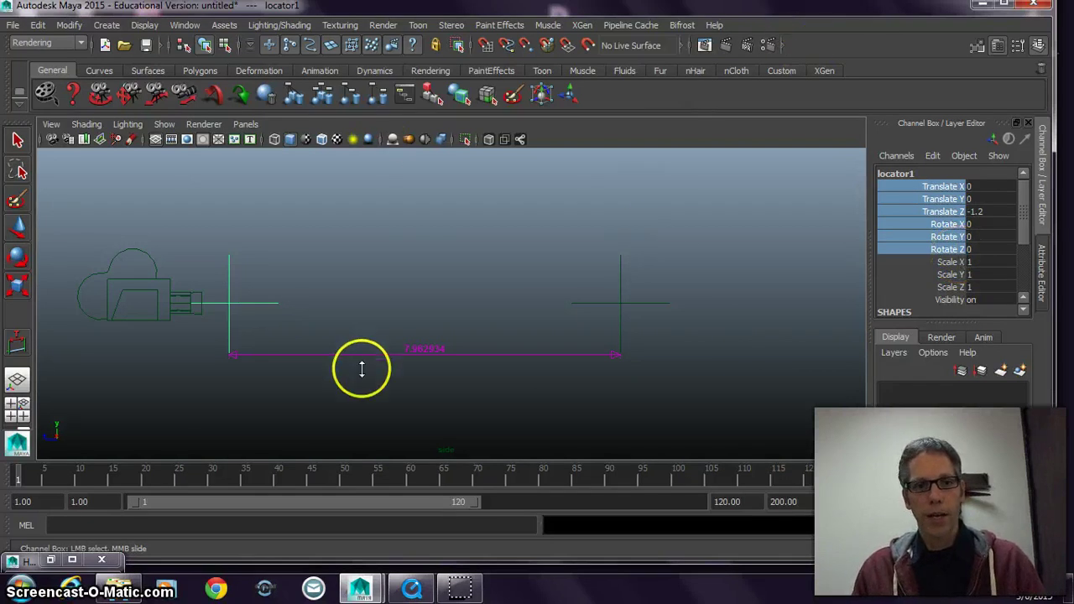
Step: Select camera1 followed by locator1 and open the options for a Parent constraint from the Animation menu set
left_click(171, 290)
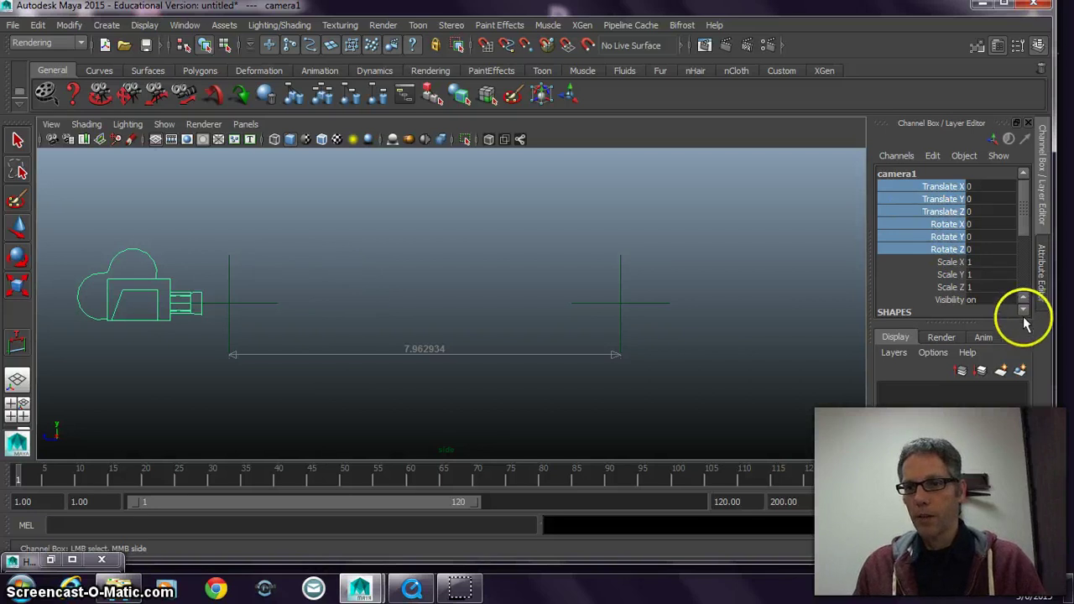
key("ctrl+z")
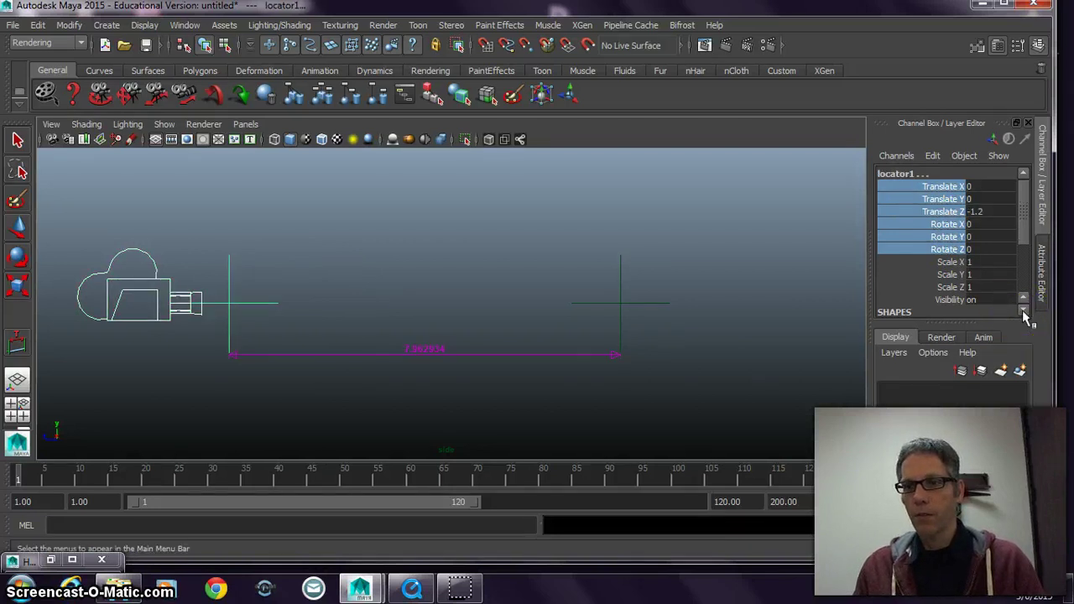
key("F2")
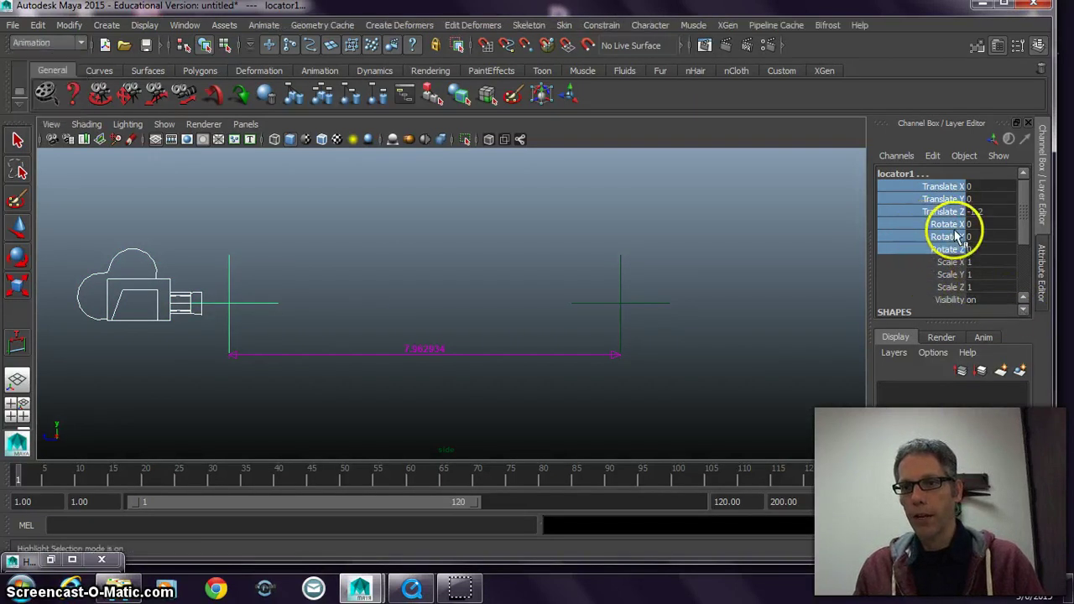
left_click(601, 26)
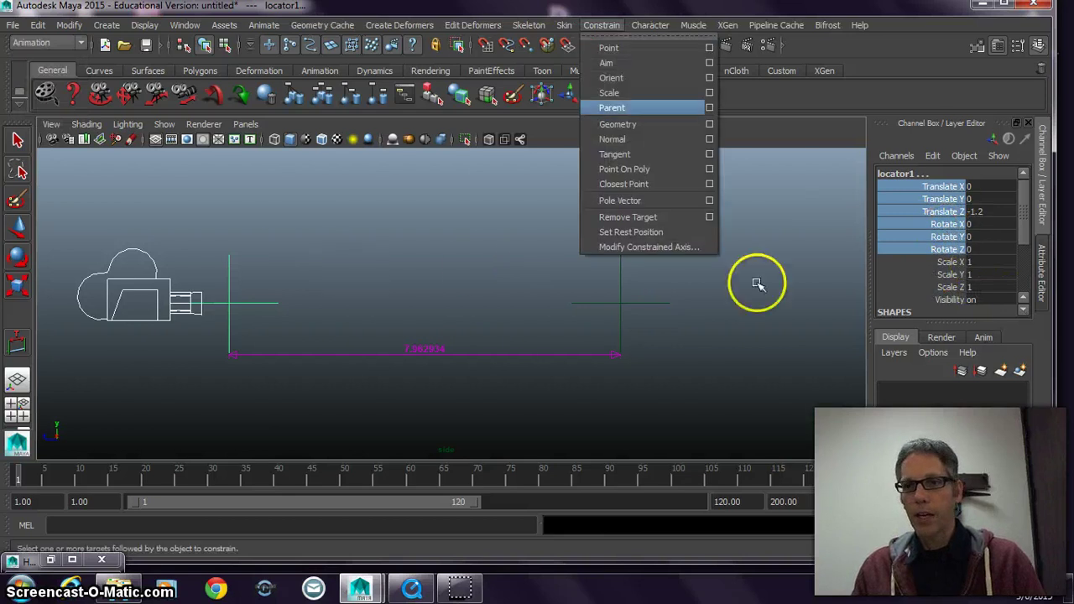
left_click(710, 108)
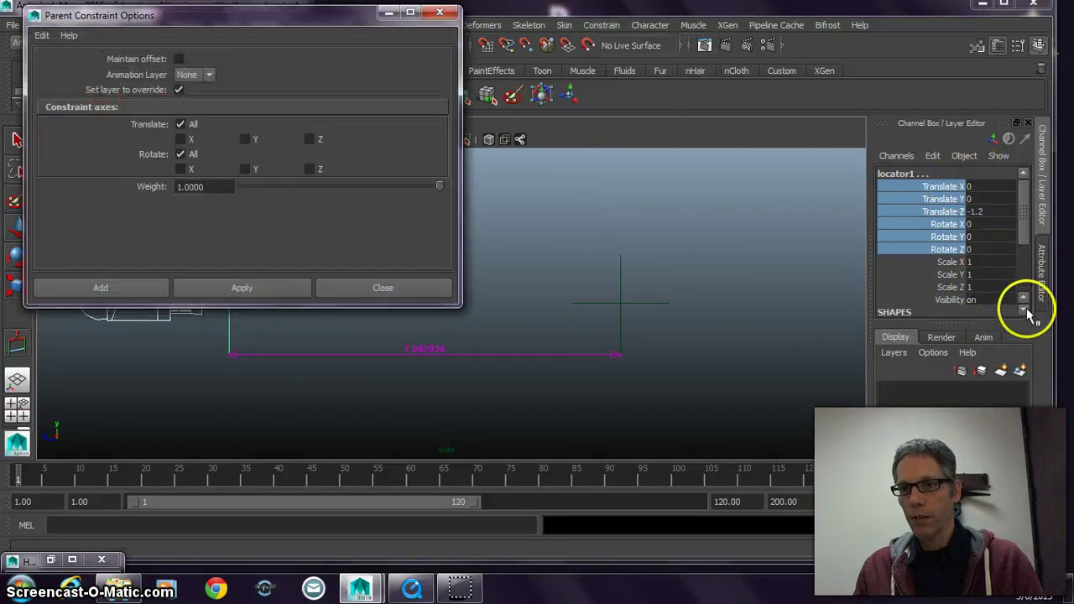
Step: Reset the Parent constraint options, turn off Maintain offset, and constrain locator1 to camera1 on all translate and rotate axes
mouse_move(109, 15)
left_mouse_down()
mouse_move(306, 43)
mouse_move(645, 34)
mouse_move(669, 20)
left_mouse_up()
left_click(602, 39)
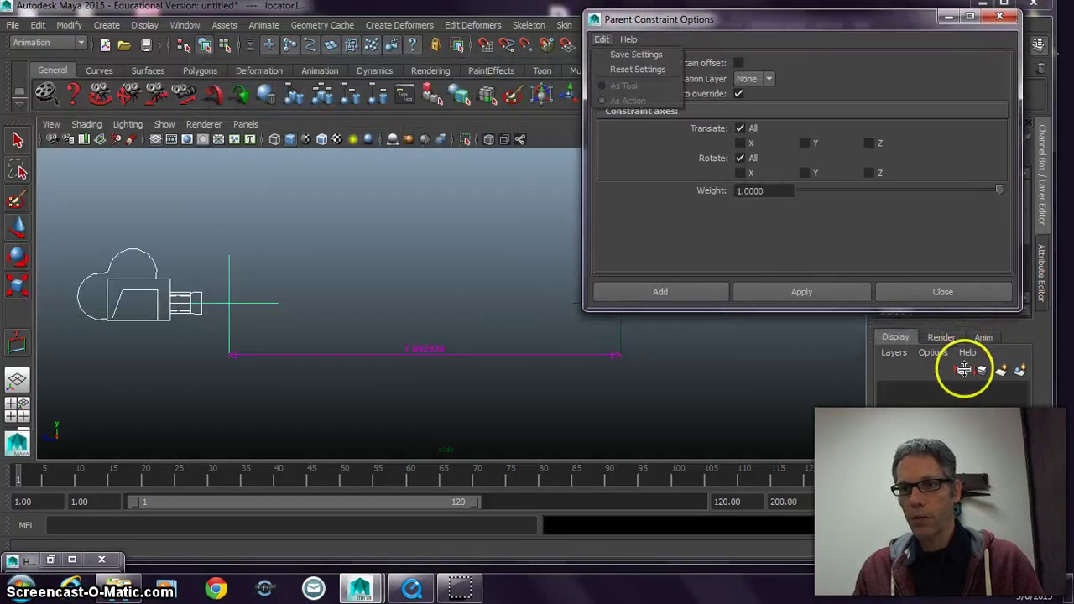
key("Down")
key("Down")
key("Return")
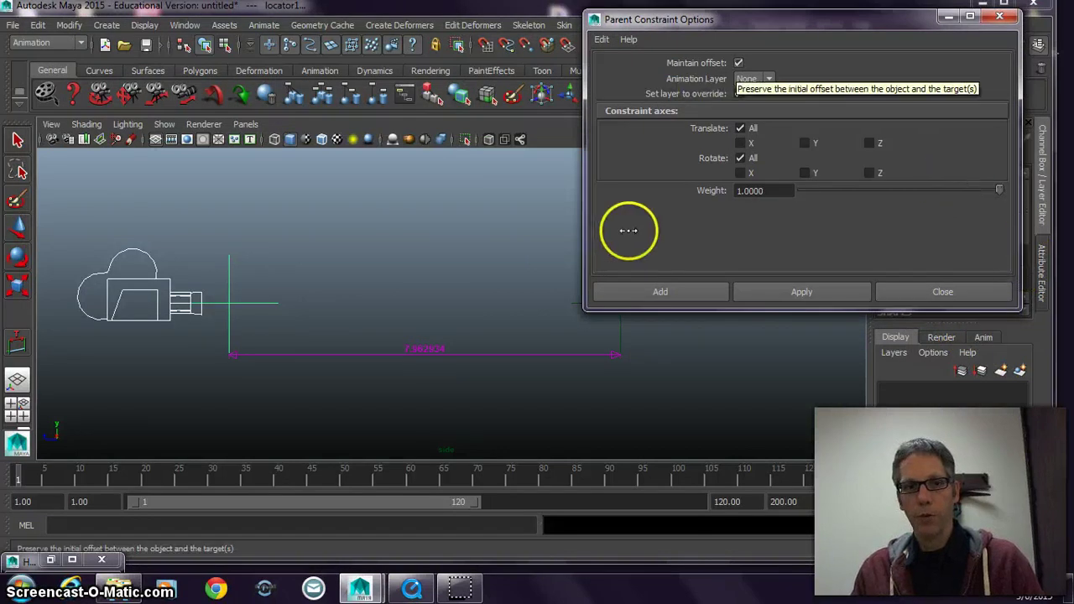
left_click(739, 63)
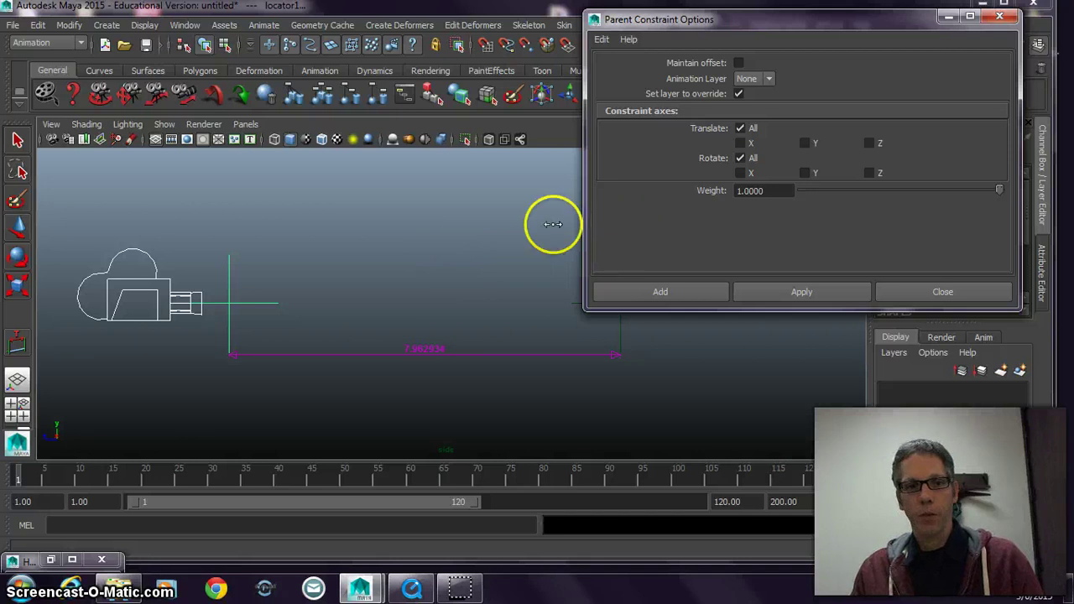
left_click(802, 292)
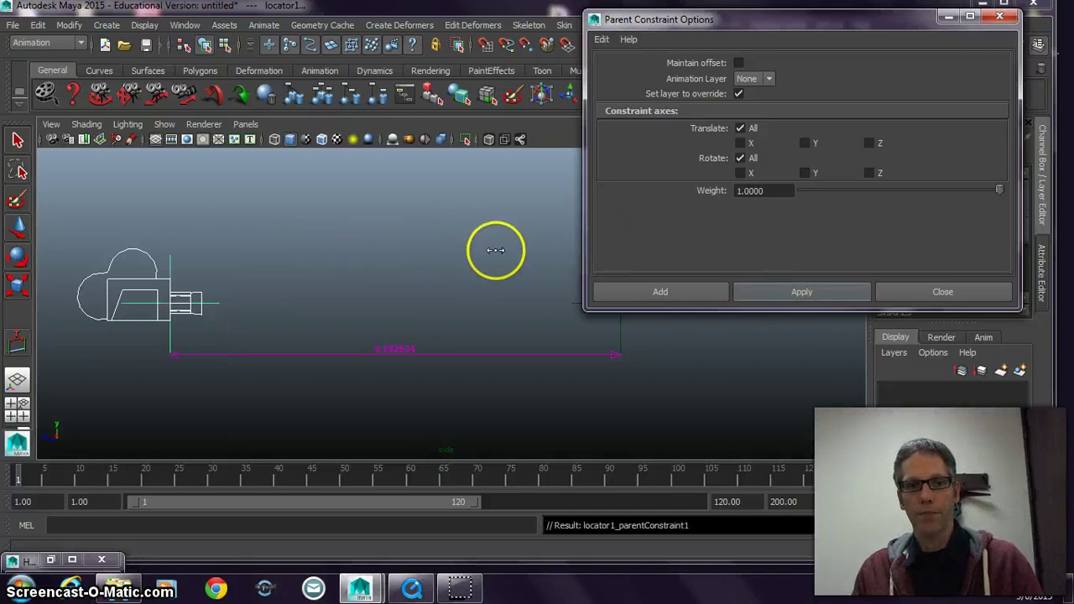
left_click(942, 292)
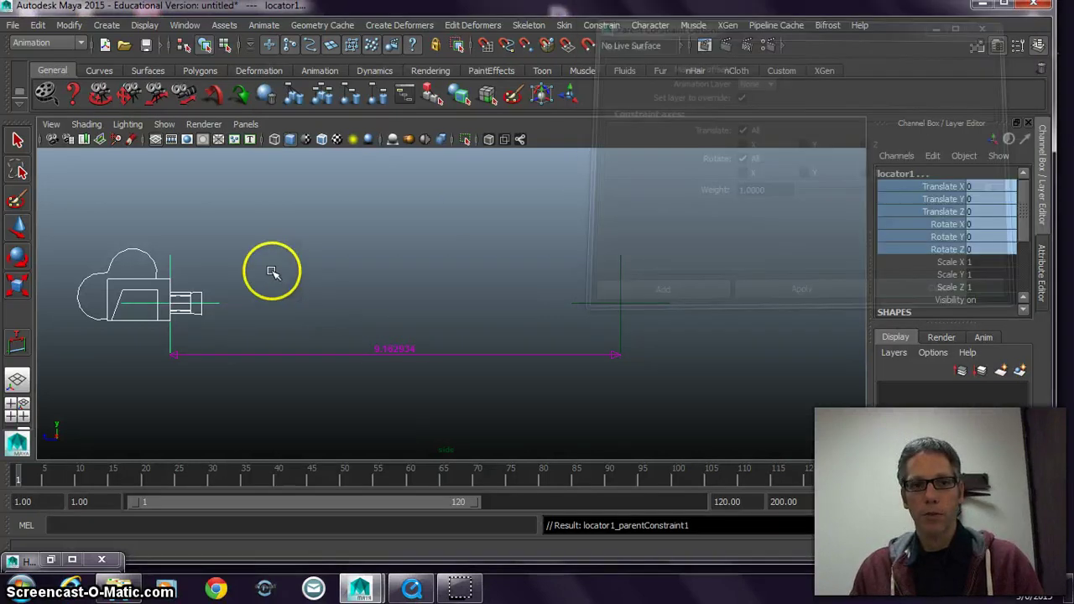
Step: Move camera1 along Z toward locator2, to a Translate Z of about -0.592, to test the parent constraint
left_click(912, 175)
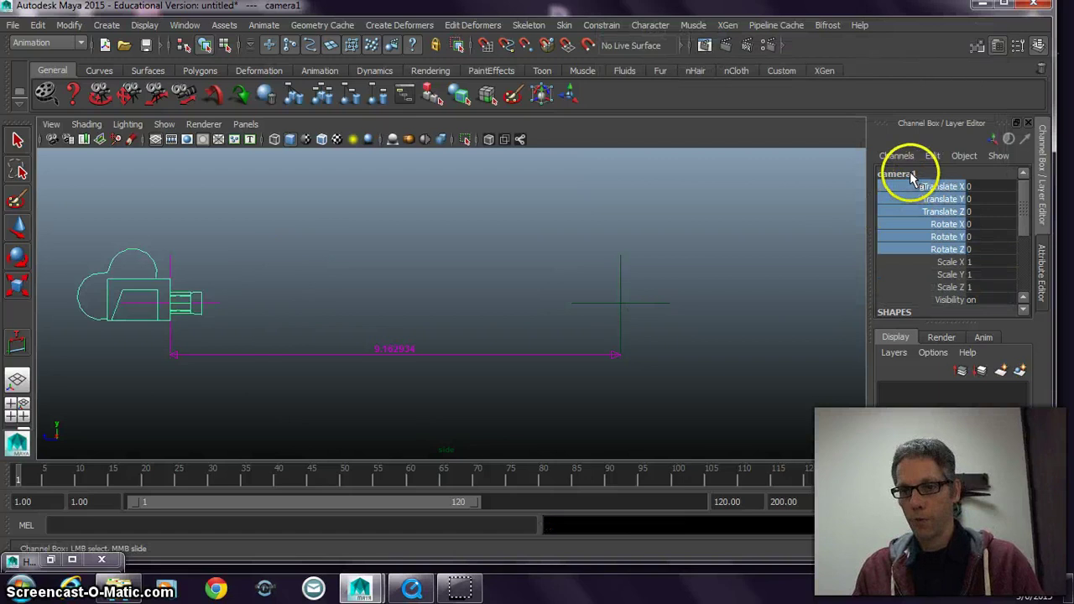
key("w")
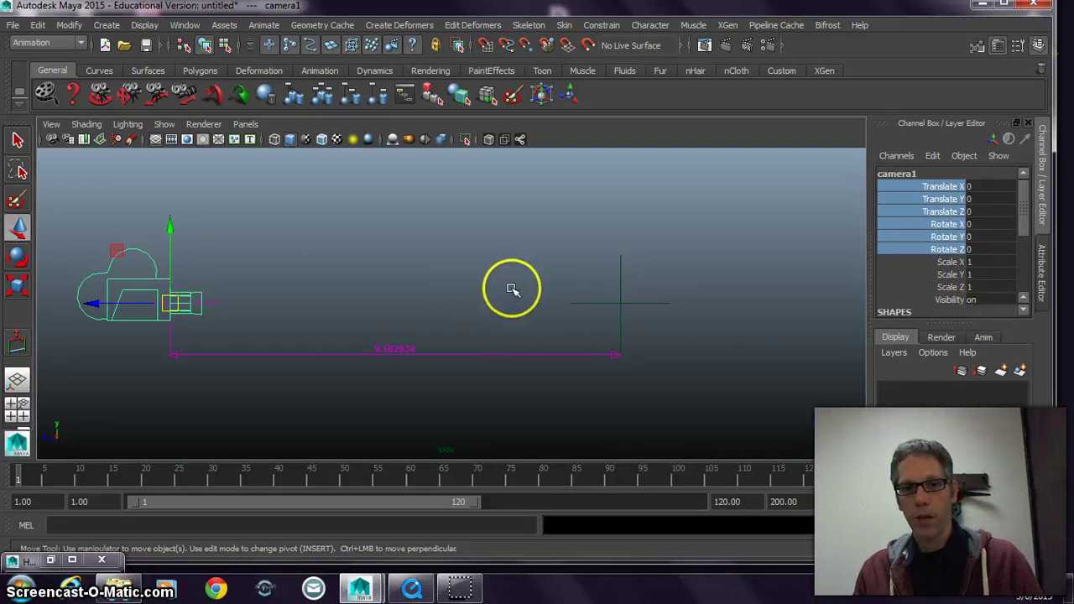
left_click(416, 305)
left_click(132, 279)
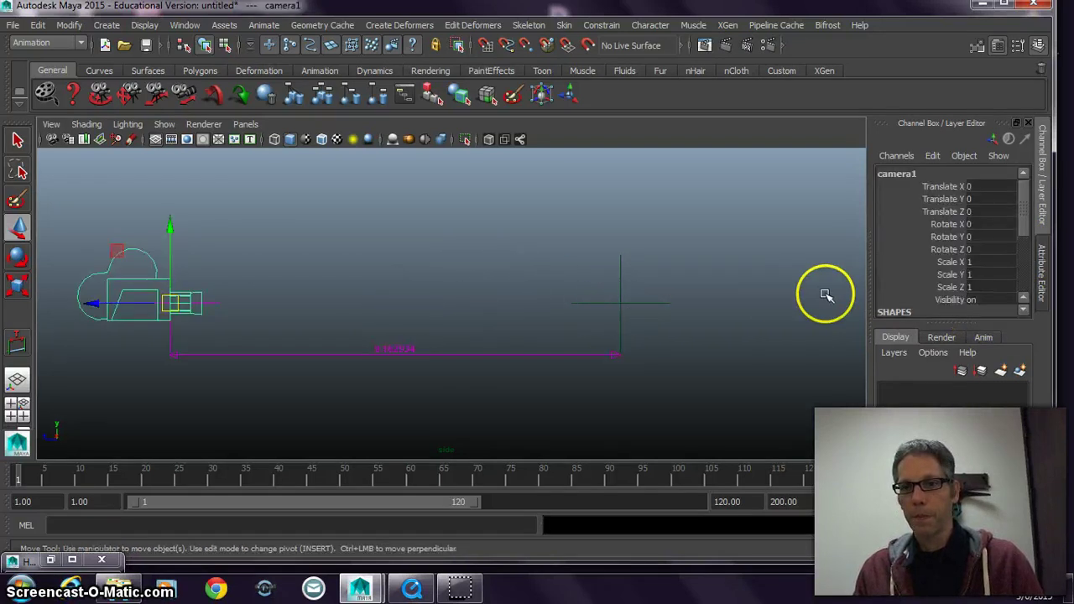
left_click_drag(93, 303, 56, 303)
middle_click_drag(284, 256, 512, 351)
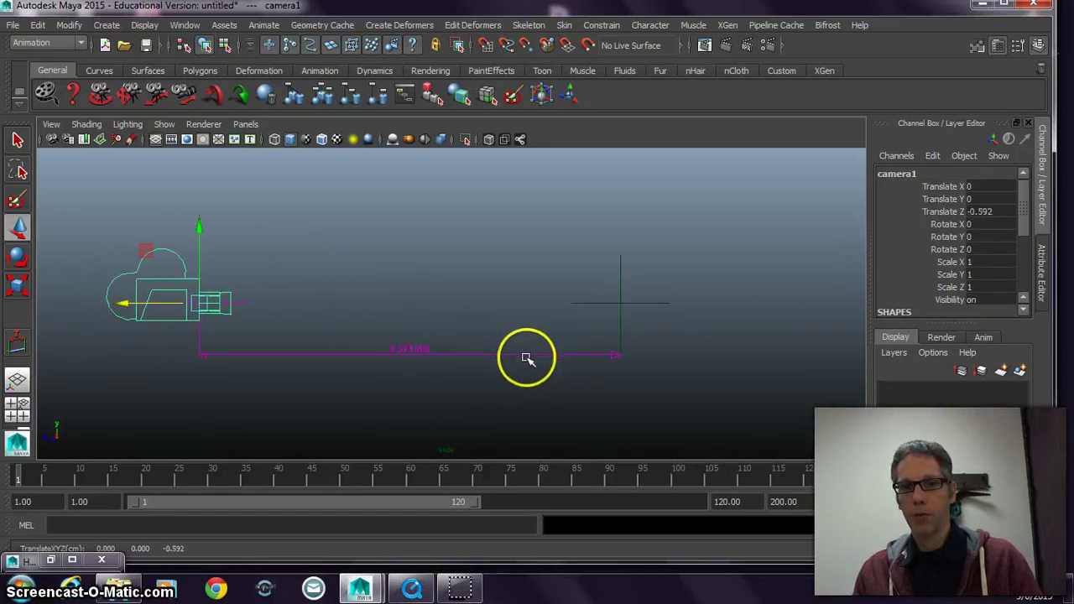
Step: Inspect locator1's constrained channels and its parent constraint's input and output connections to camera1 in the Hypergraph
left_click(527, 359)
key("ctrl+z")
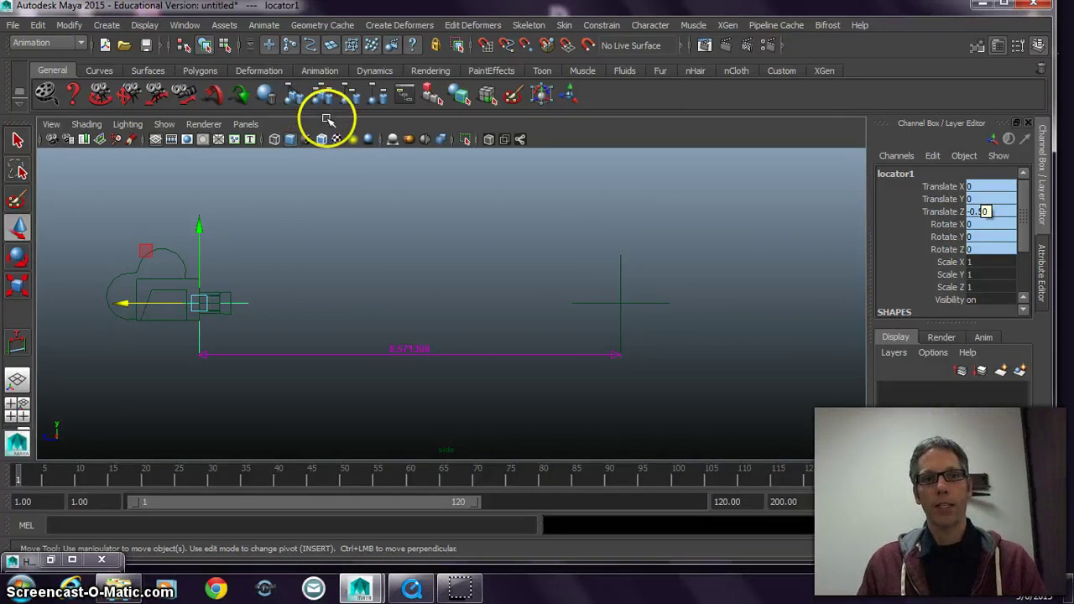
key("Return")
left_click(314, 48)
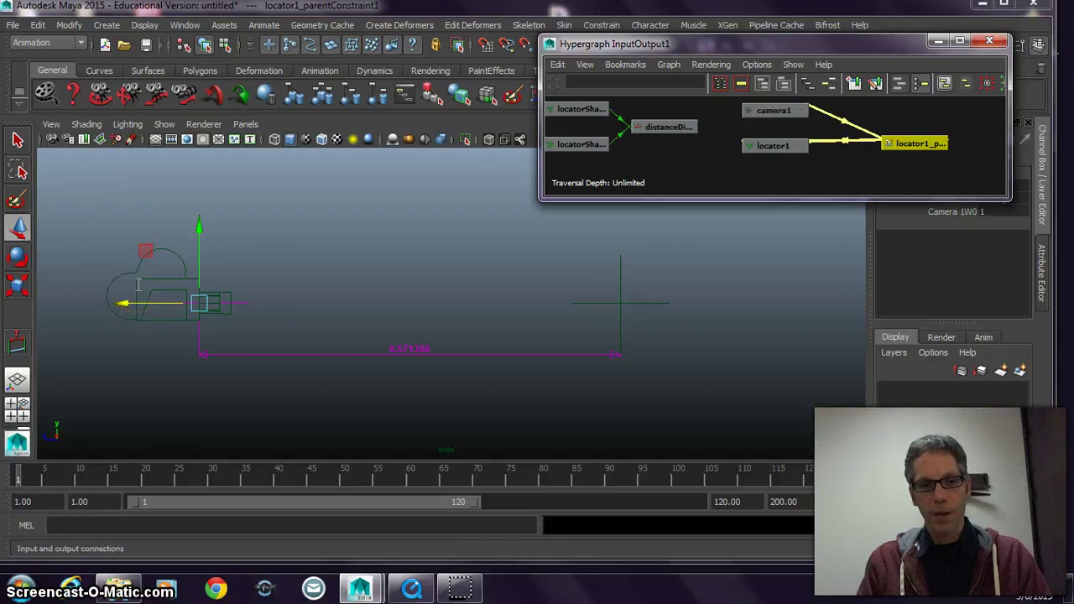
left_click(921, 84)
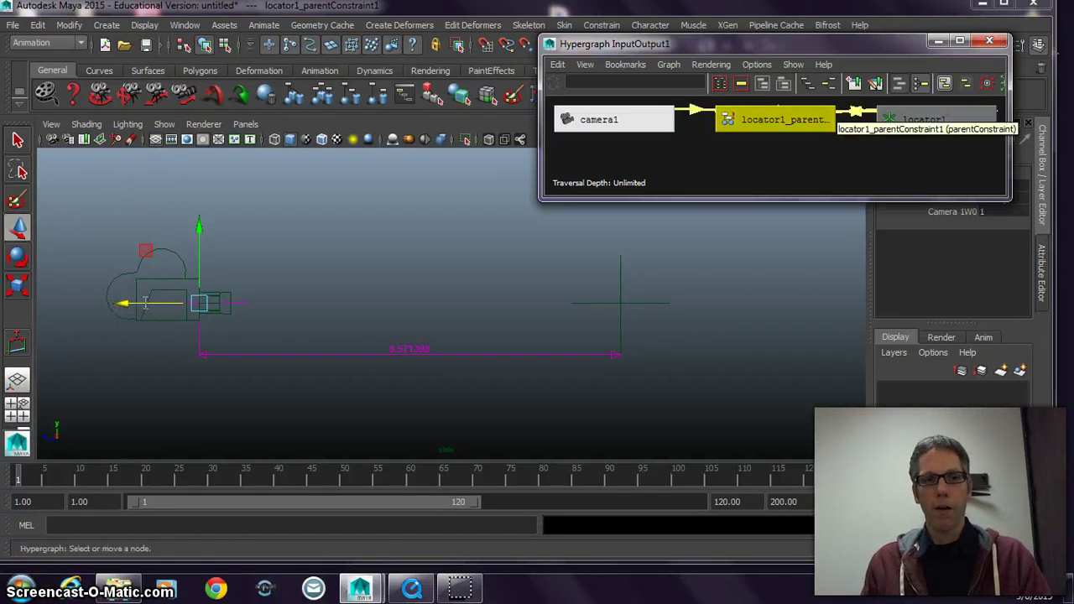
left_click(145, 304)
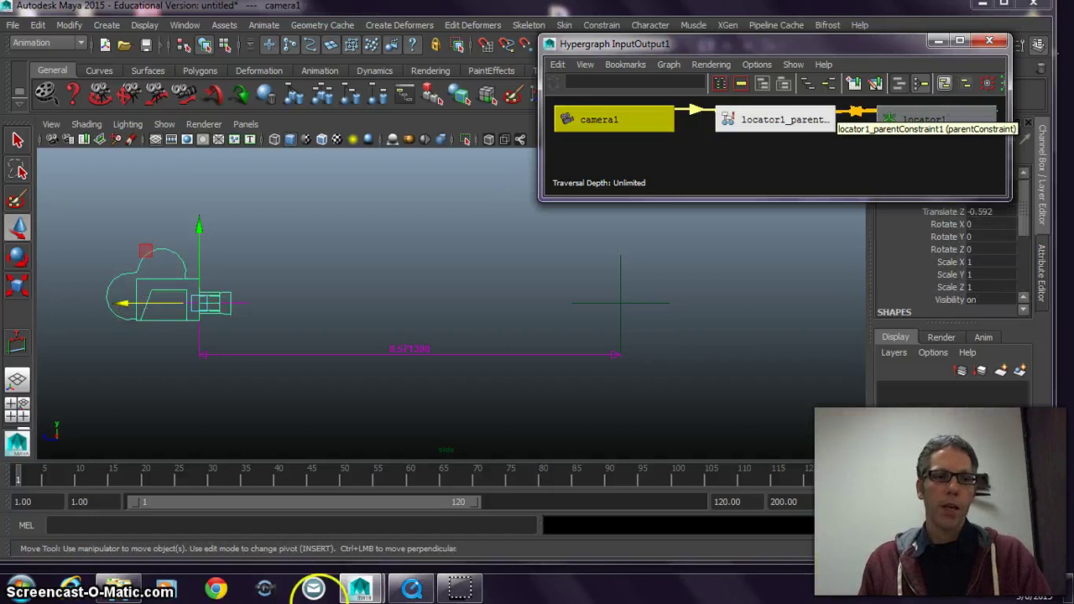
left_click(924, 120)
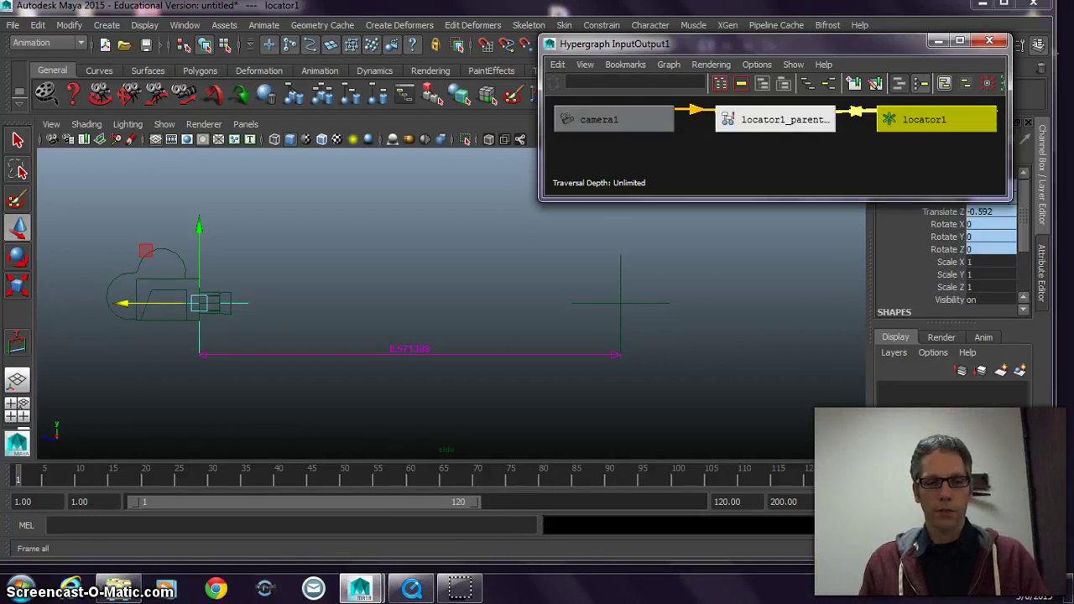
Step: Switch the Hypergraph to the scene hierarchy and check the locator2 and distance dimension nodes by selecting each
left_click(898, 83)
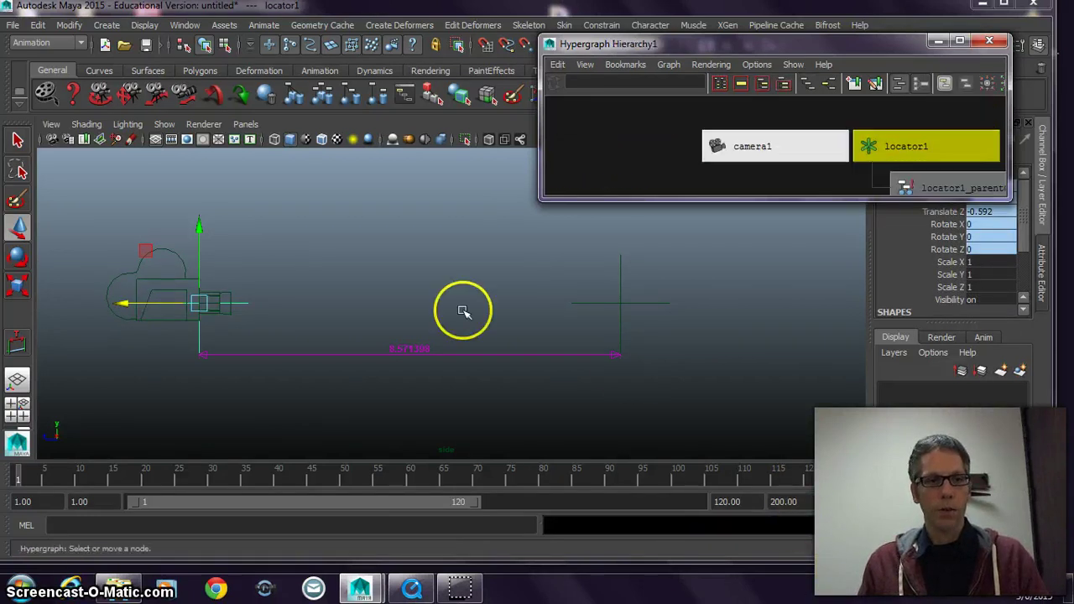
scroll(824, 146, "down", 4)
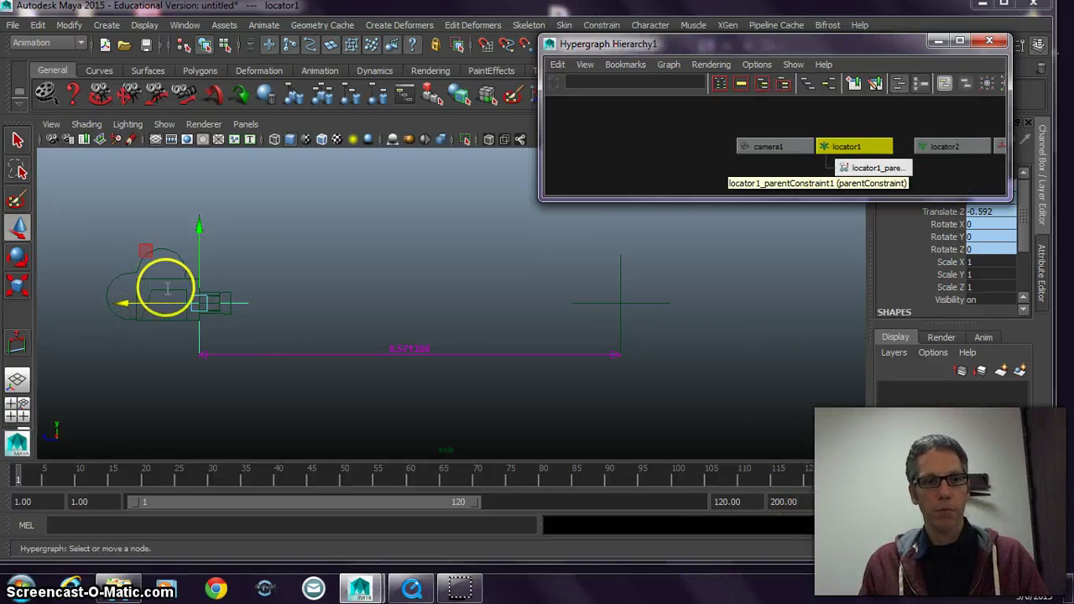
mouse_move(873, 168)
middle_mouse_down("alt")
mouse_move(701, 173)
mouse_move(778, 168)
middle_mouse_up("alt")
left_click(621, 303)
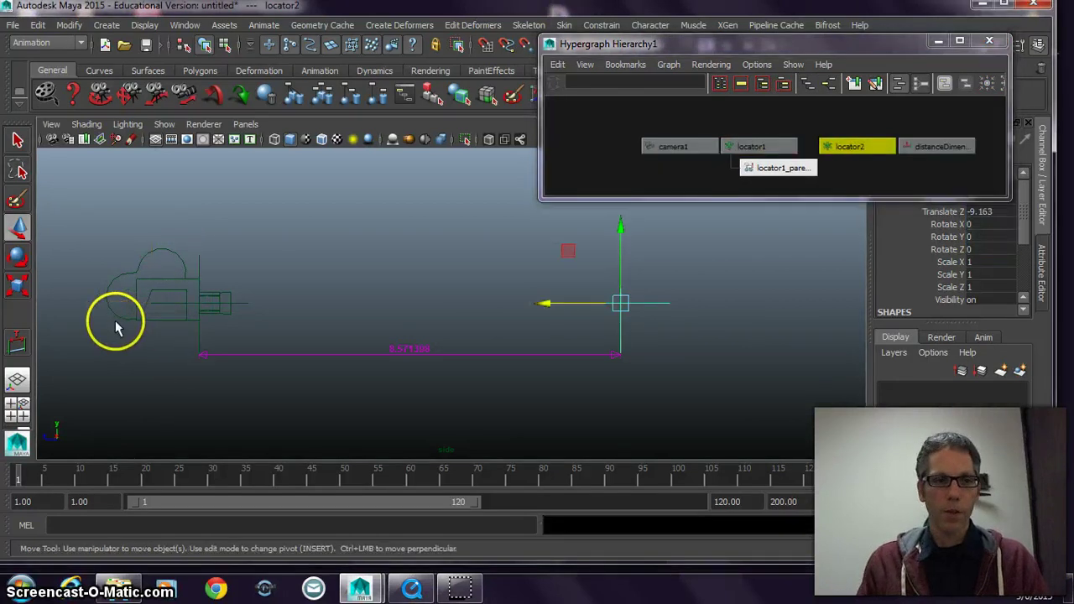
left_click(118, 322)
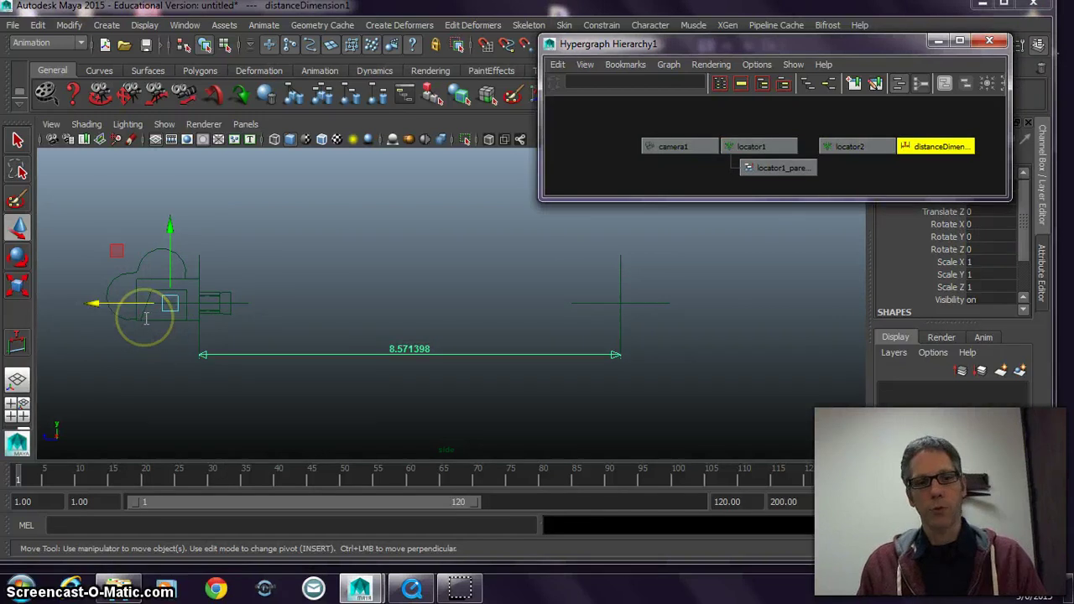
Step: Move the Hypergraph window clear of the Channel Box and select the camera1 node in the hierarchy
mouse_move(806, 43)
left_mouse_down()
mouse_move(643, 60)
mouse_move(636, 34)
mouse_move(512, 50)
left_mouse_up()
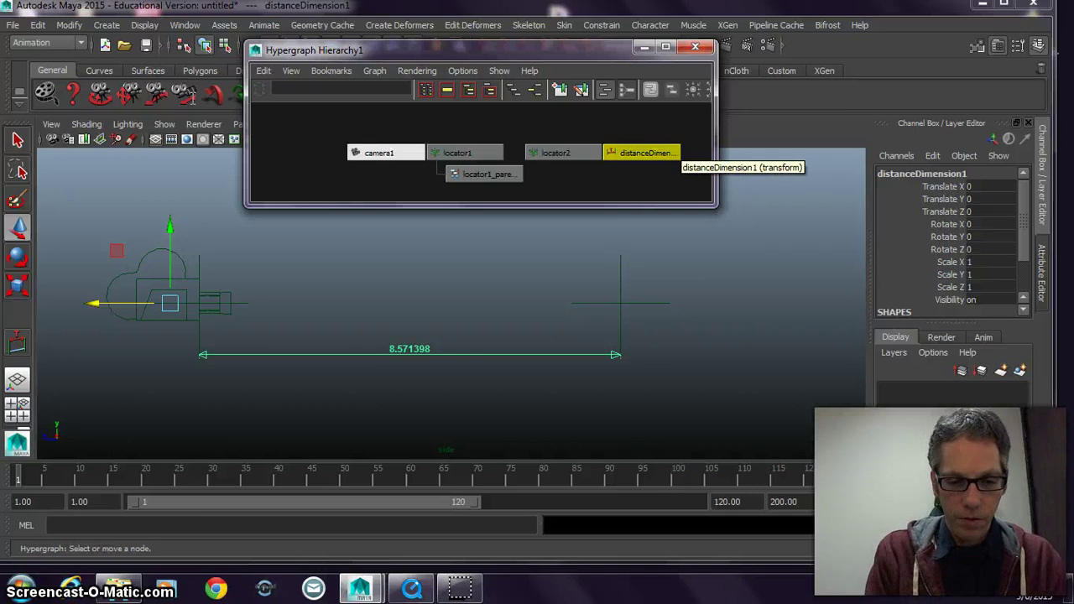
left_click(386, 153)
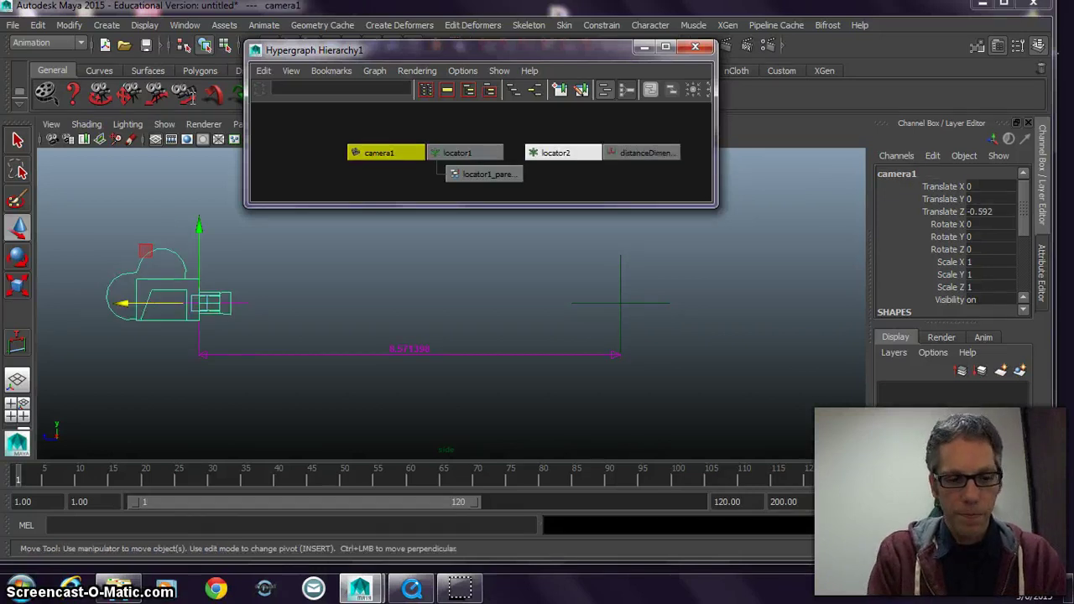
scroll(588, 154, "down", 4)
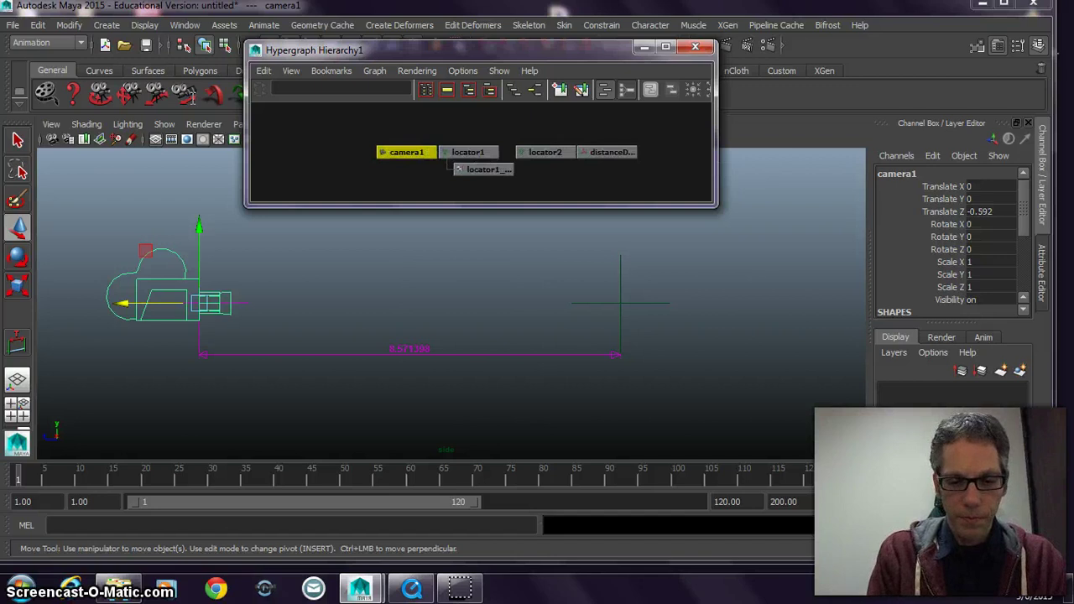
Step: Inspect the depthOfFieldCam shape attributes of camera1, including Focus Distance, compare the distance dimension's channels, and clear the selection
left_click(1023, 310)
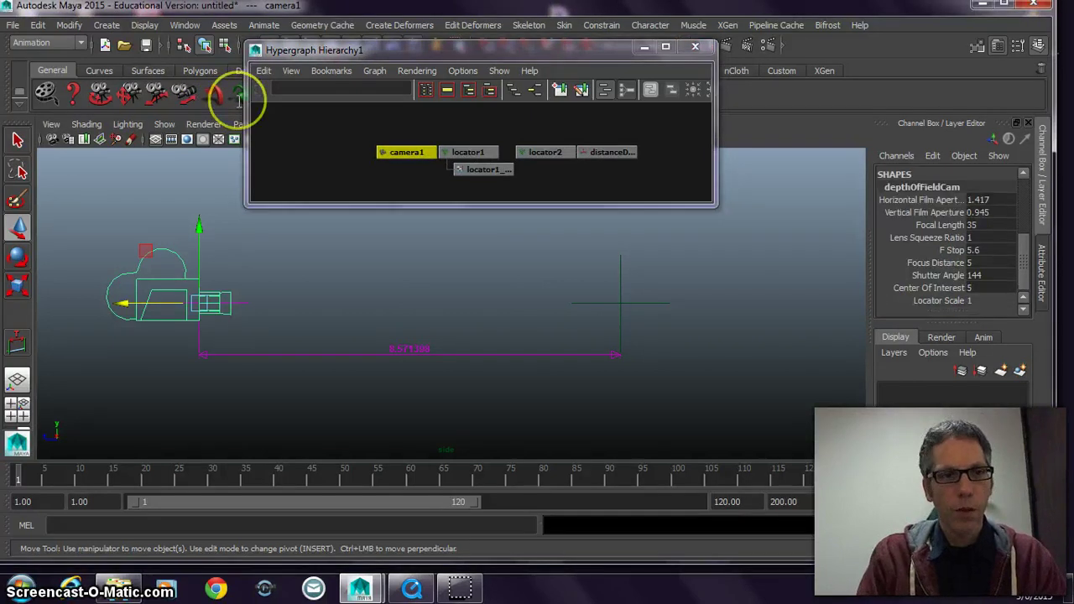
double_click(901, 187)
key("Return")
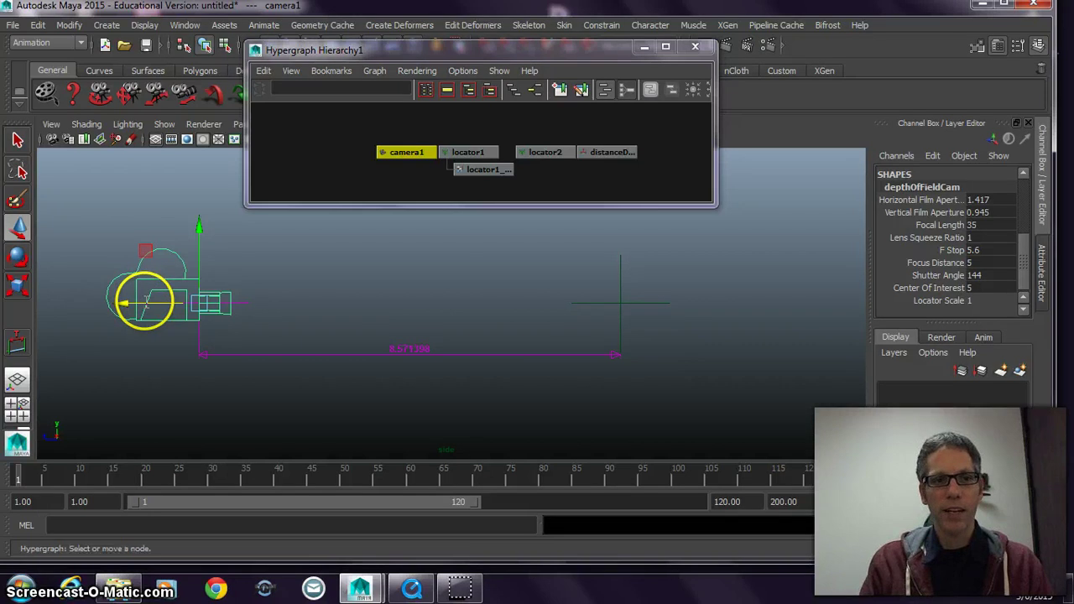
left_click(612, 152)
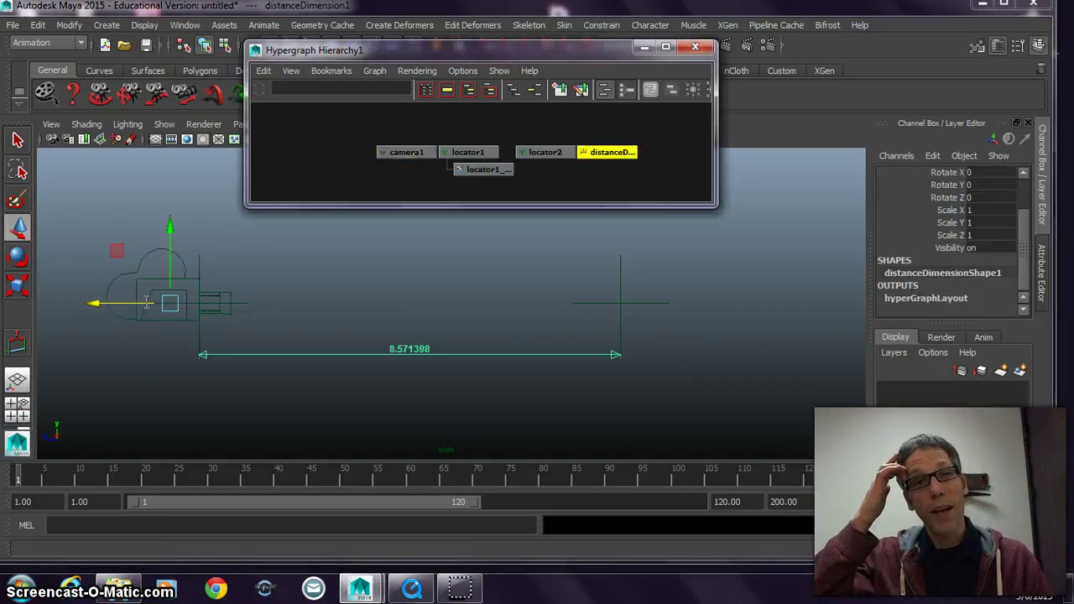
left_click(176, 305)
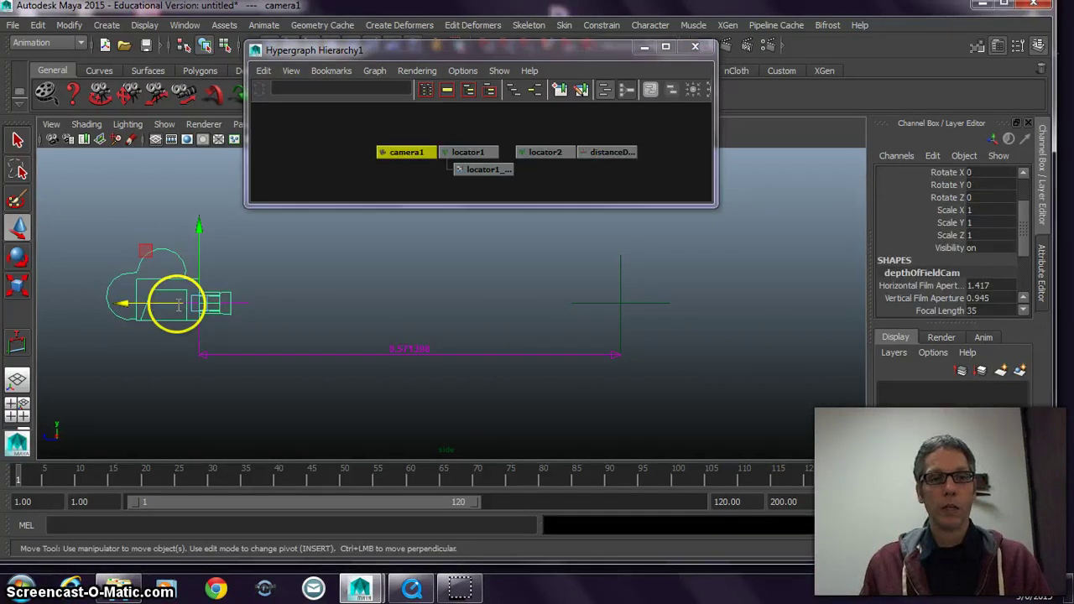
left_click(324, 252)
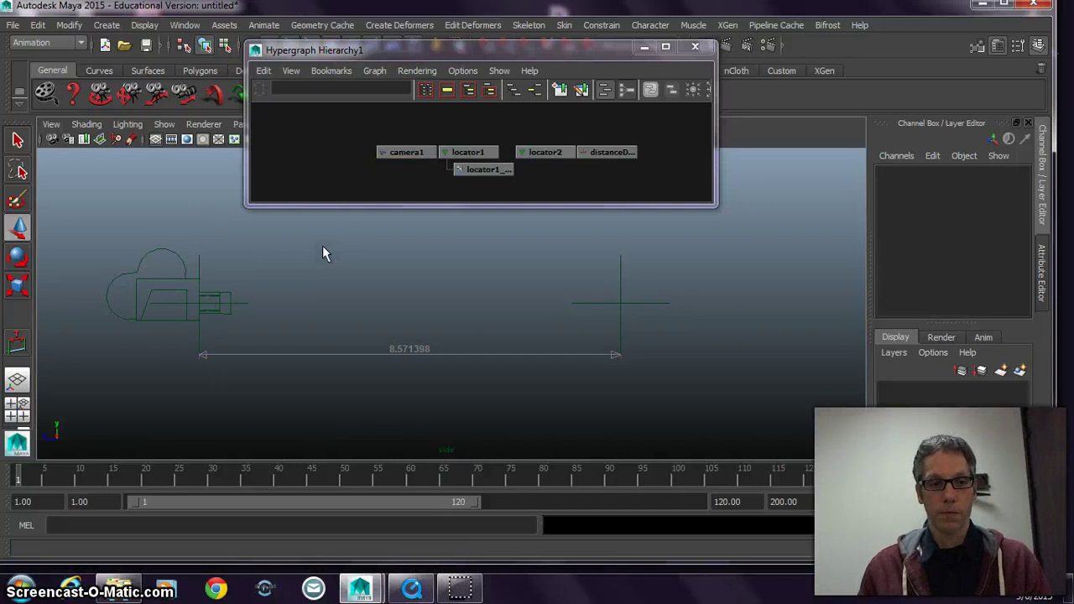
Step: Open the Connection Editor and arrange it beside the Hypergraph so both the node graph and the attribute columns are accessible
left_click(185, 25)
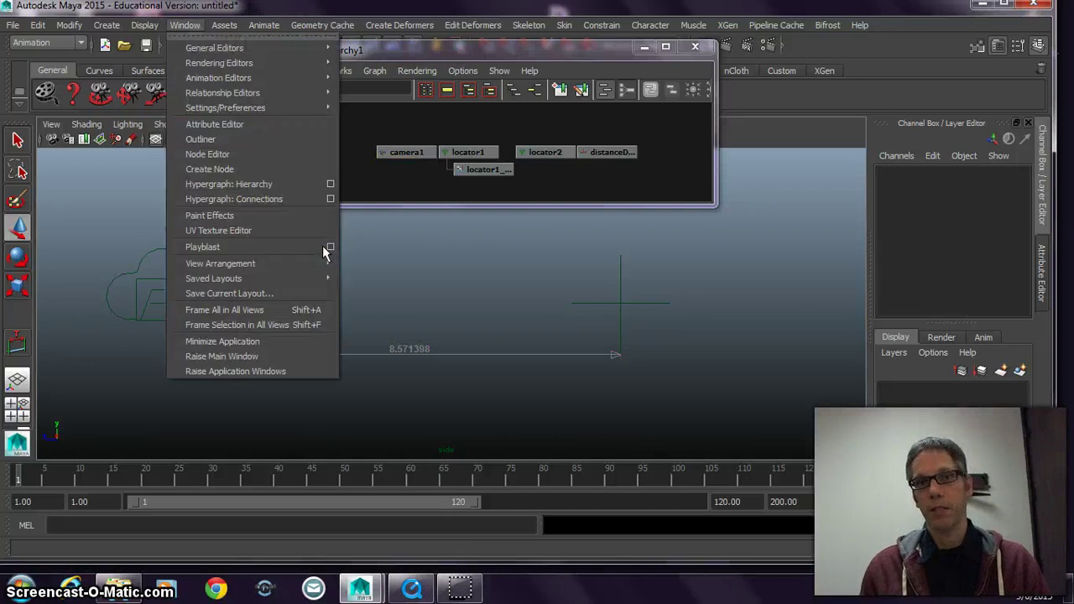
mouse_move(215, 48)
key("Down")
key("Down")
key("Down")
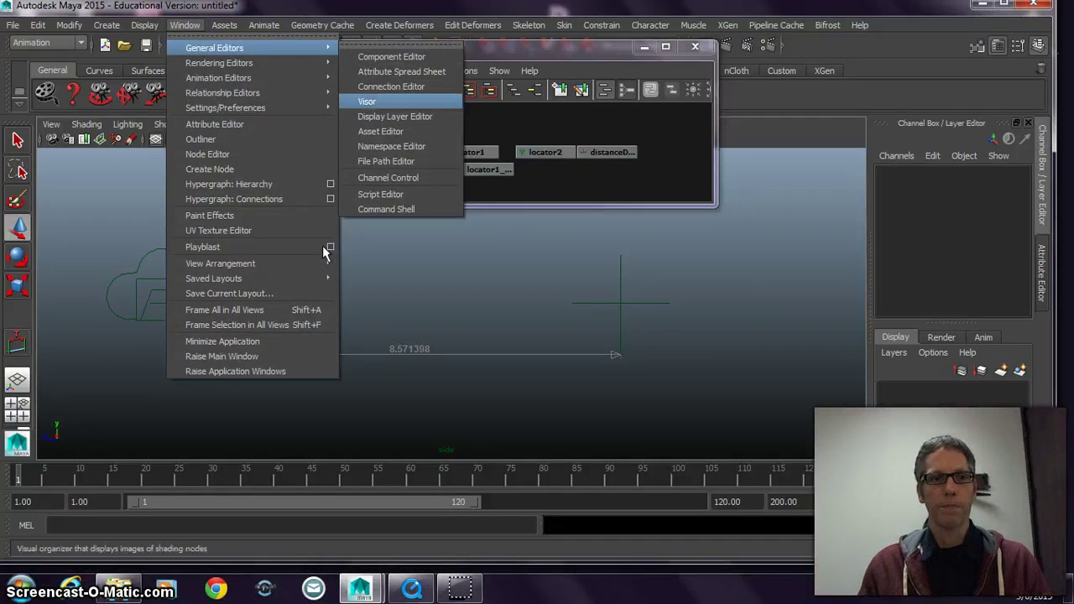
key("Down")
key("Down")
key("Up")
key("Up")
key("Up")
key("Return")
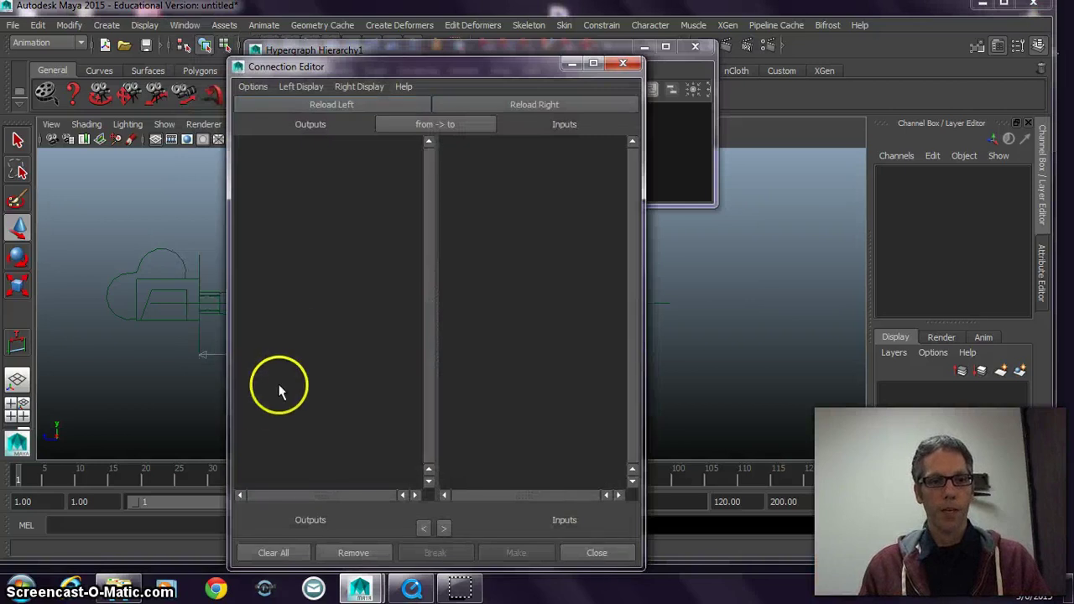
mouse_move(437, 66)
left_mouse_down()
mouse_move(765, 118)
mouse_move(845, 76)
left_mouse_up()
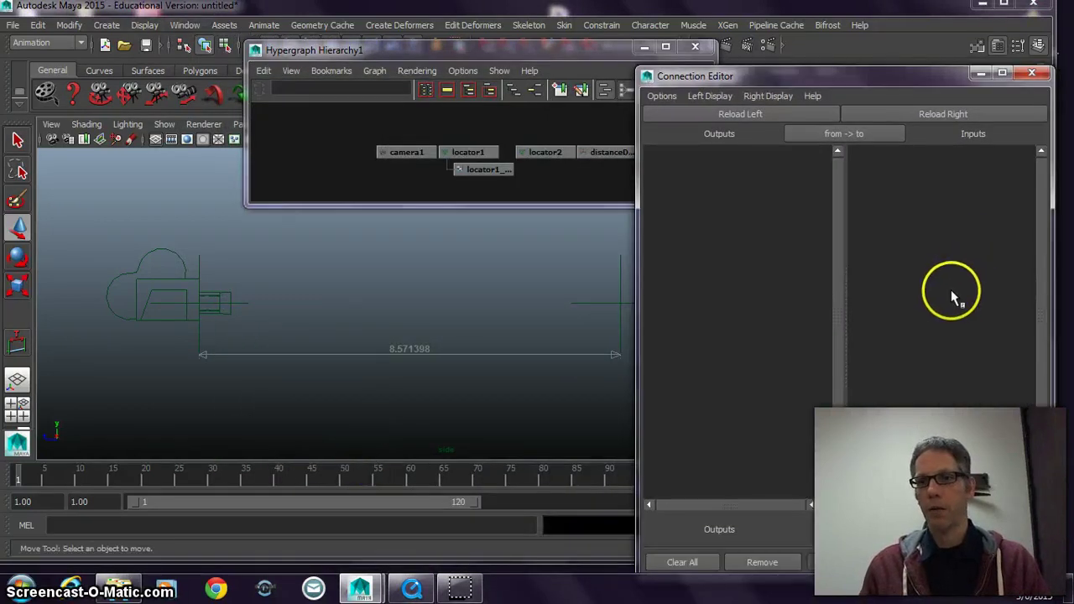
left_click(327, 120)
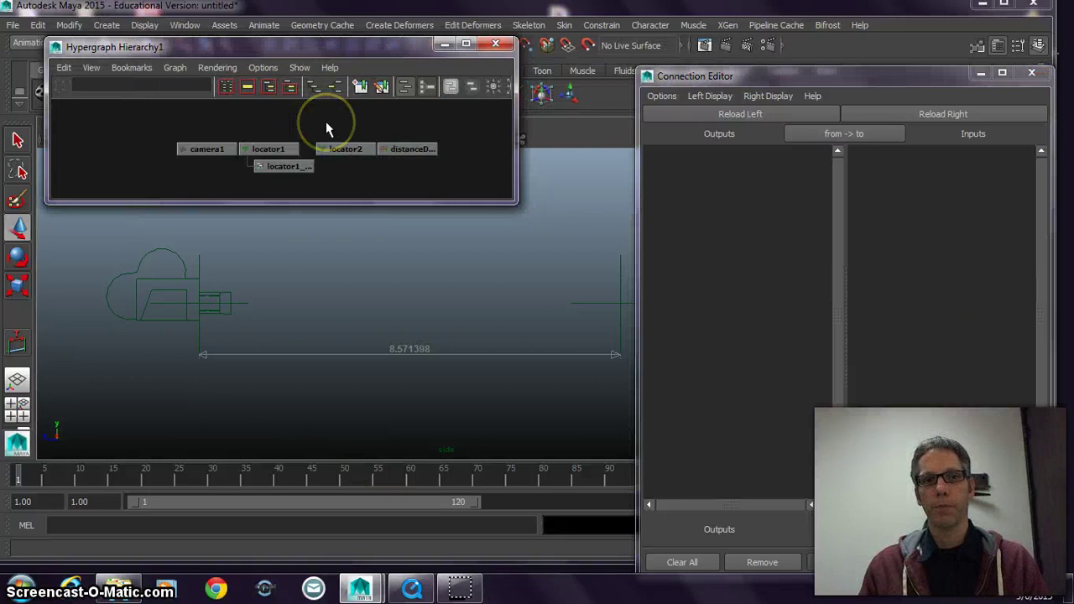
Step: Load the distanceDimension1 transform as the Connection Editor's output node and look through its attributes for a distance output
left_click(740, 114)
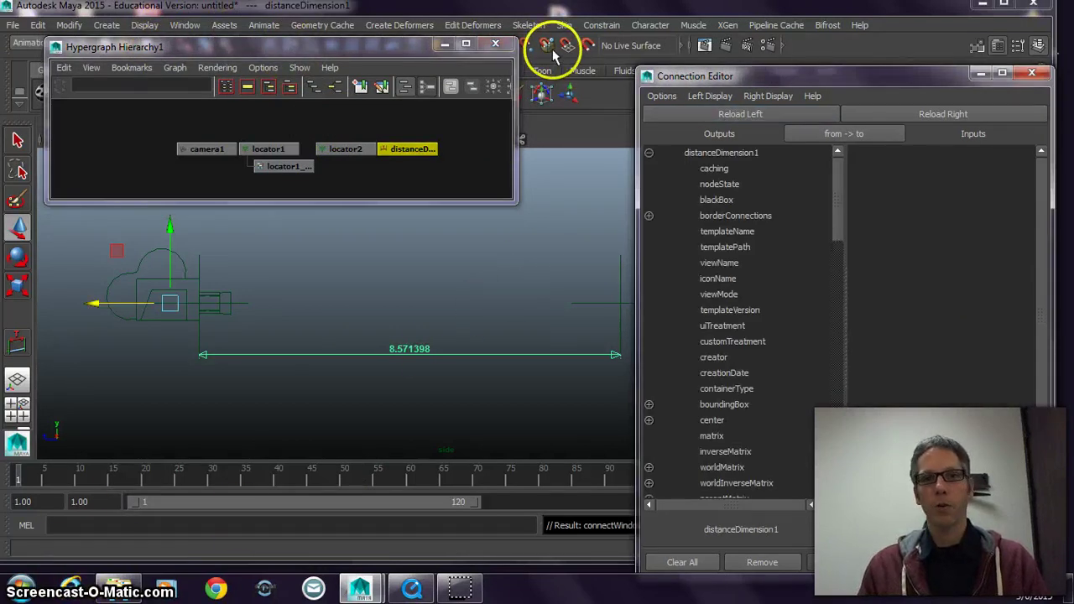
scroll(634, 411, "down", 4)
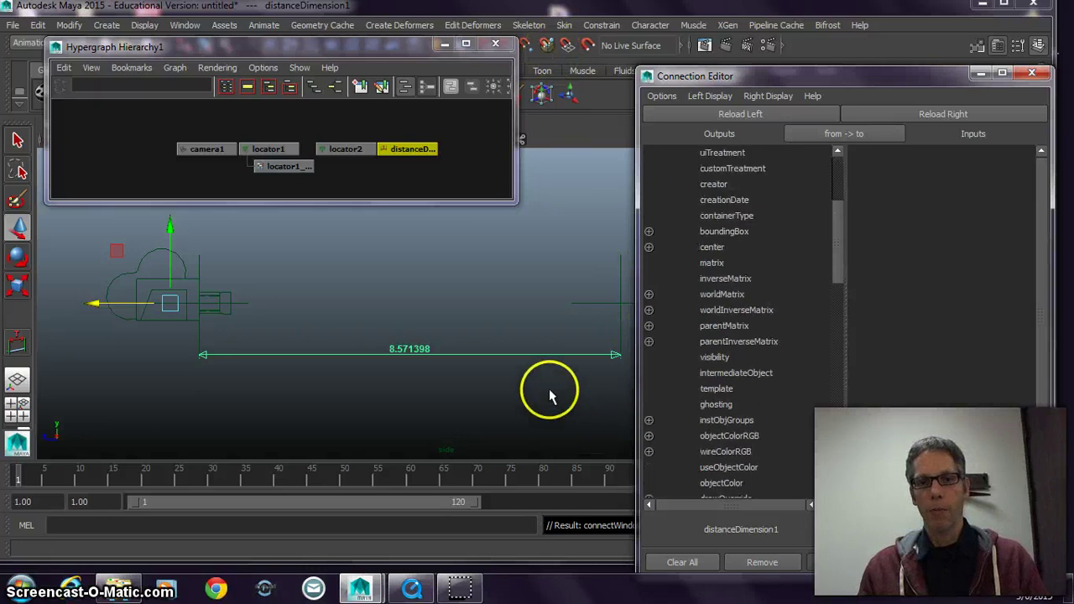
scroll(588, 408, "down", 4)
scroll(532, 408, "down", 8)
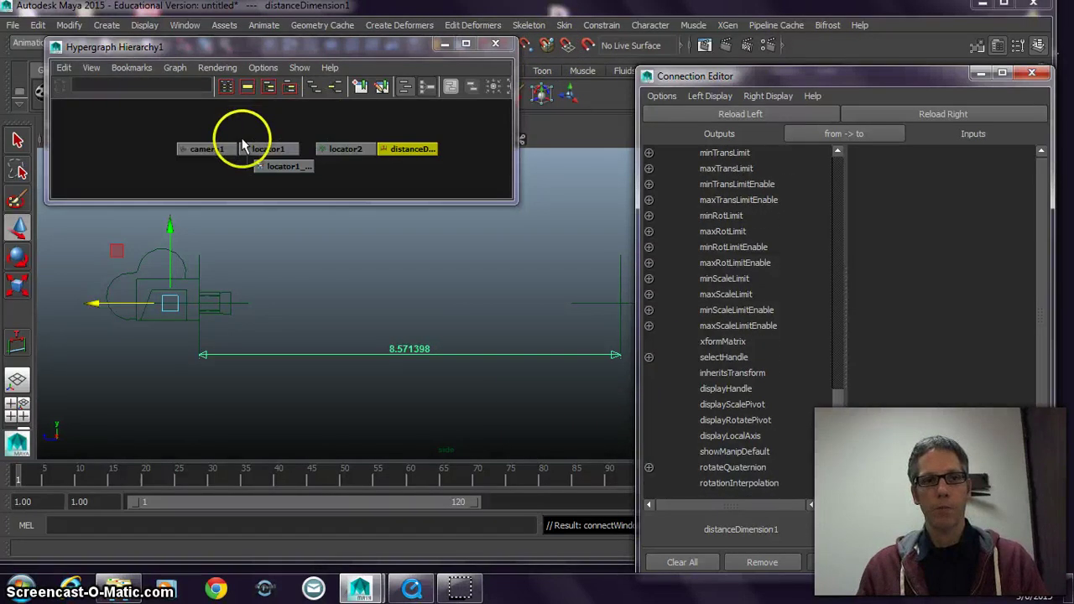
scroll(783, 49, "up", 2)
scroll(835, 280, "up", 10)
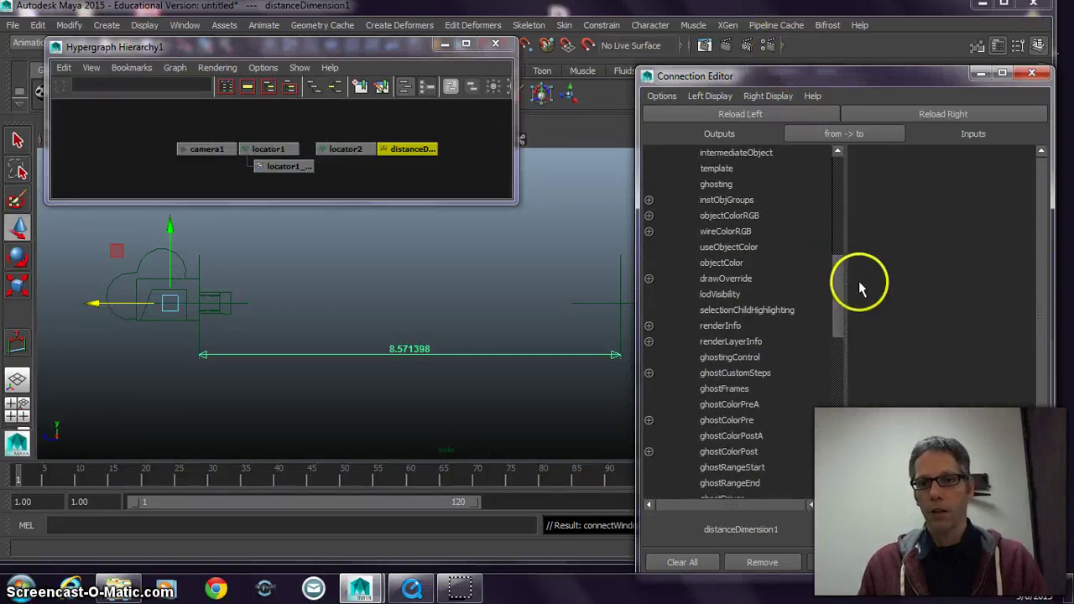
scroll(805, 336, "up", 5)
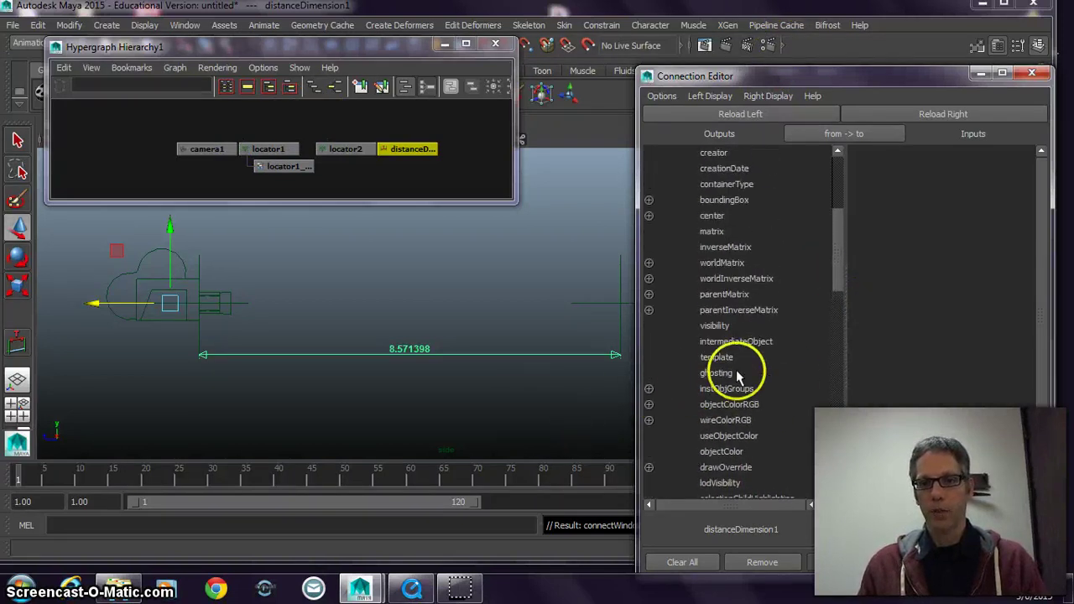
scroll(738, 376, "up", 2)
scroll(737, 380, "up", 5)
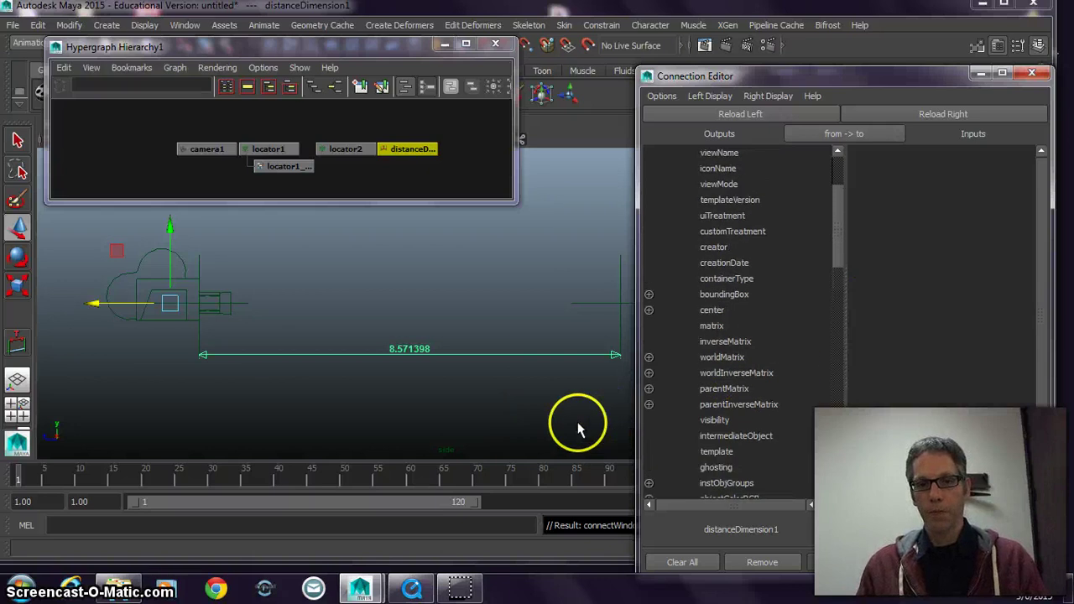
scroll(814, 340, "up", 1)
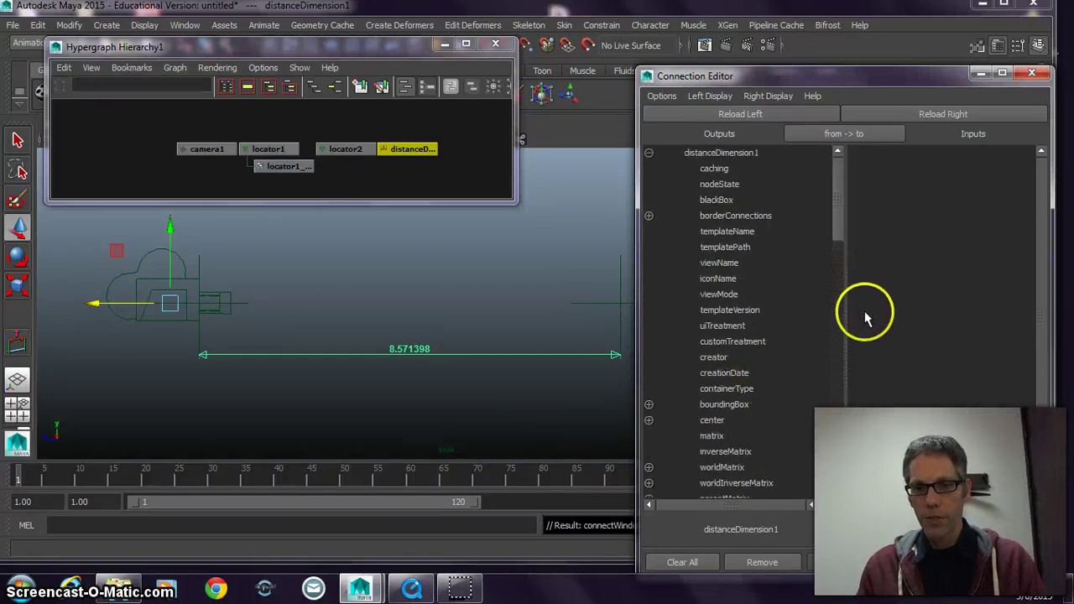
scroll(864, 337, "down", 5)
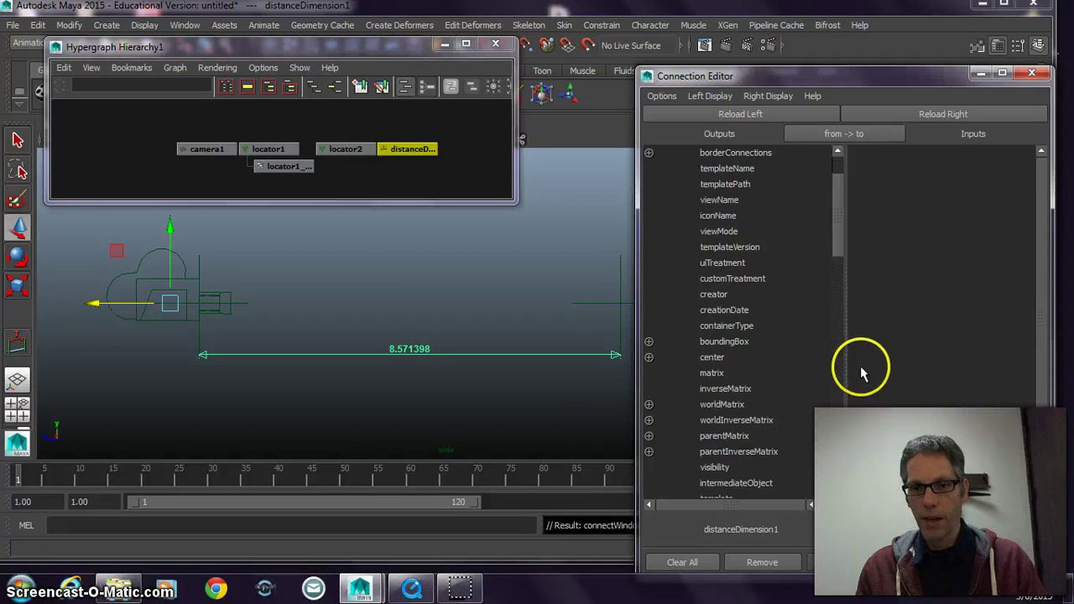
scroll(806, 379, "down", 4)
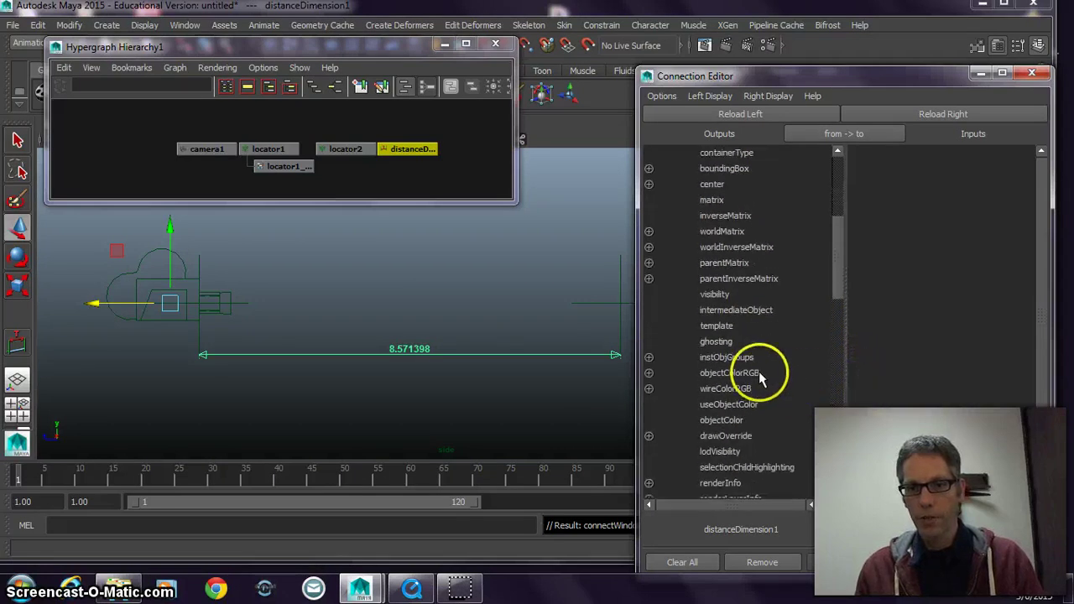
scroll(758, 374, "down", 5)
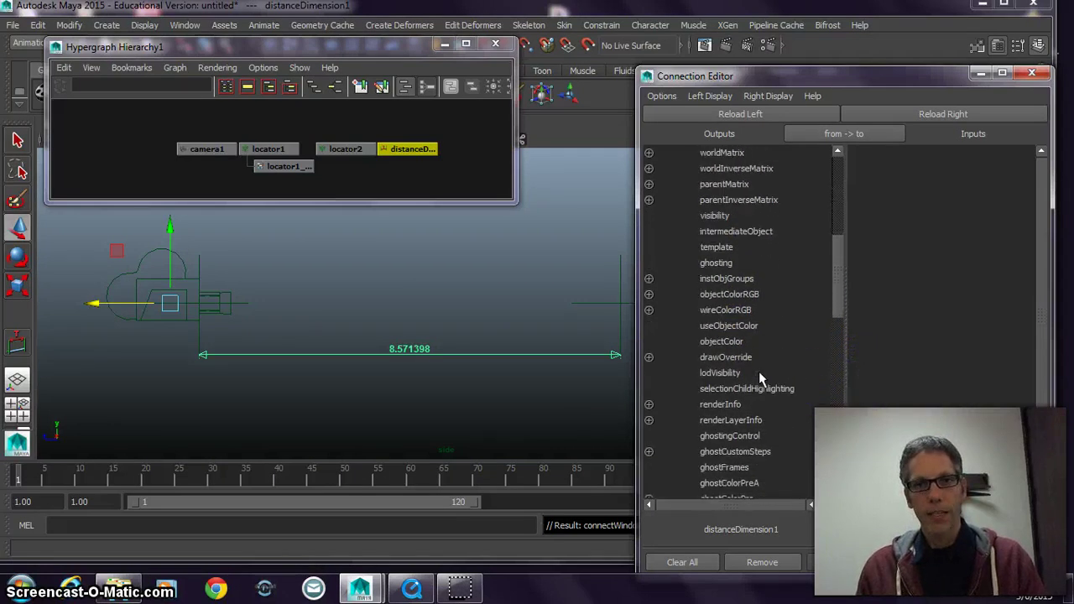
scroll(758, 379, "down", 5)
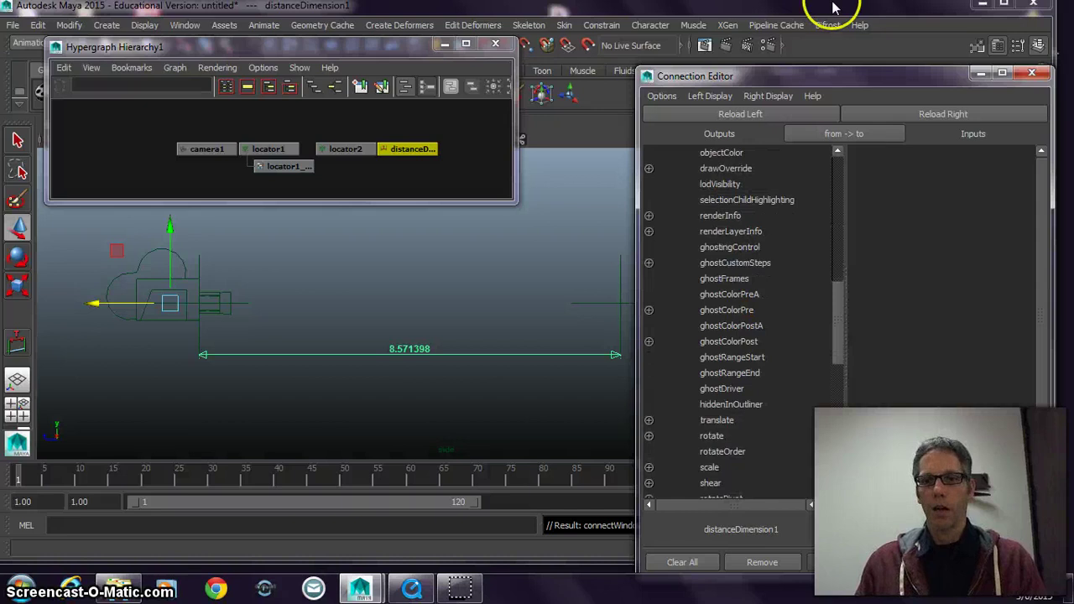
scroll(414, 69, "down", 3)
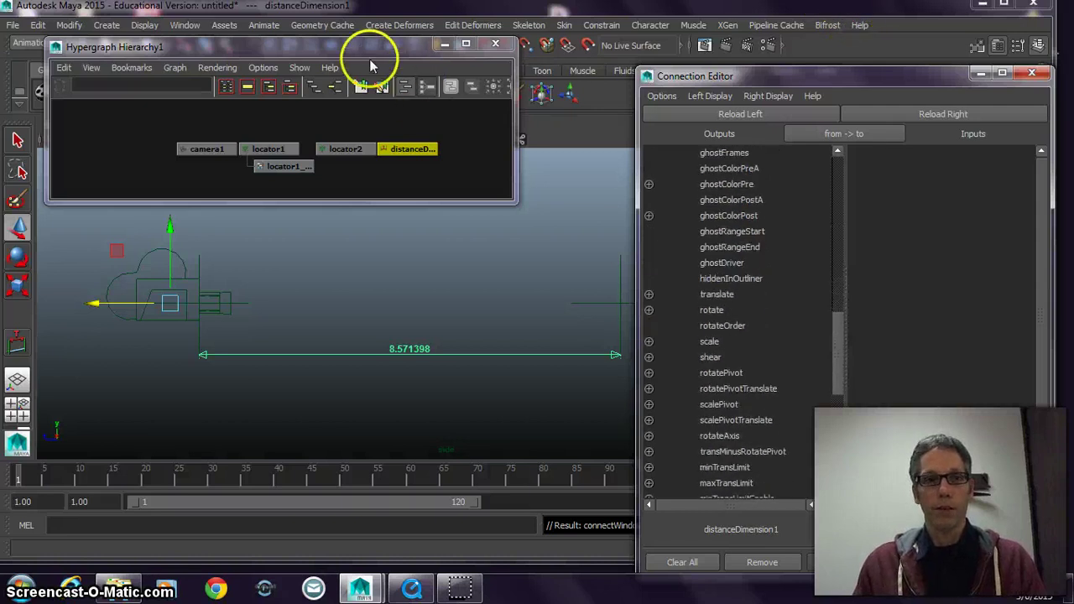
scroll(316, 285, "down", 3)
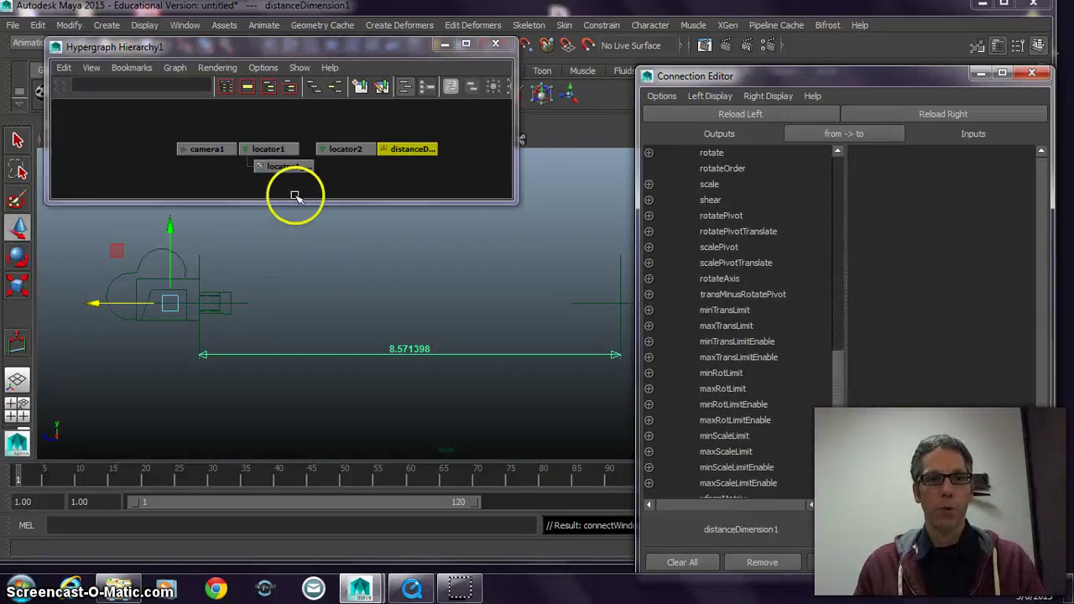
scroll(290, 256, "down", 2)
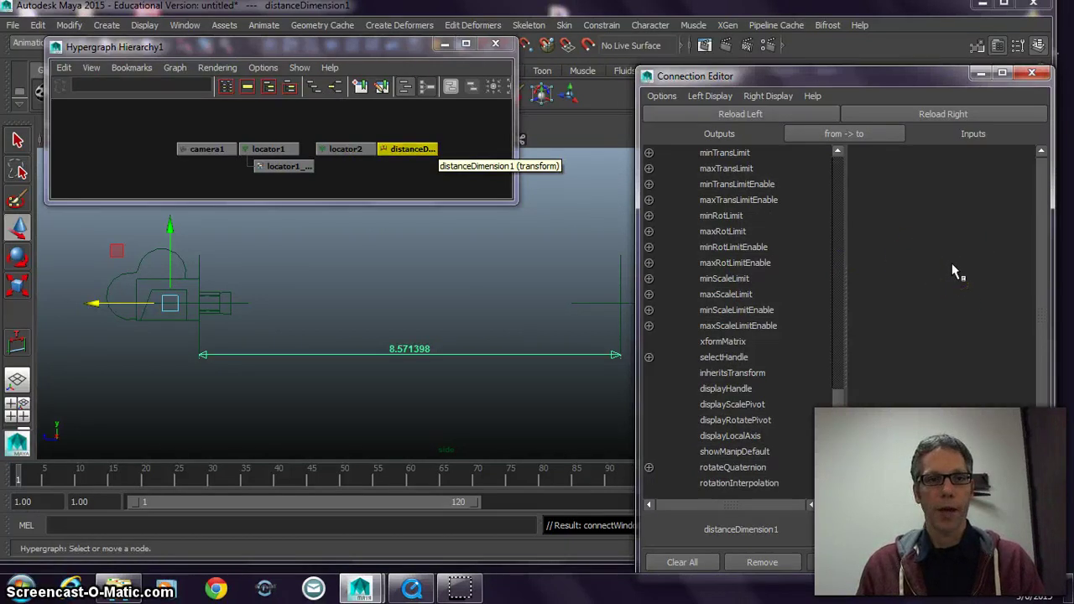
Step: Graph the distance dimension's input and output connections, load distanceDimensionShape1 as the Connection Editor's output node, and locate its distance attribute
left_click(449, 86)
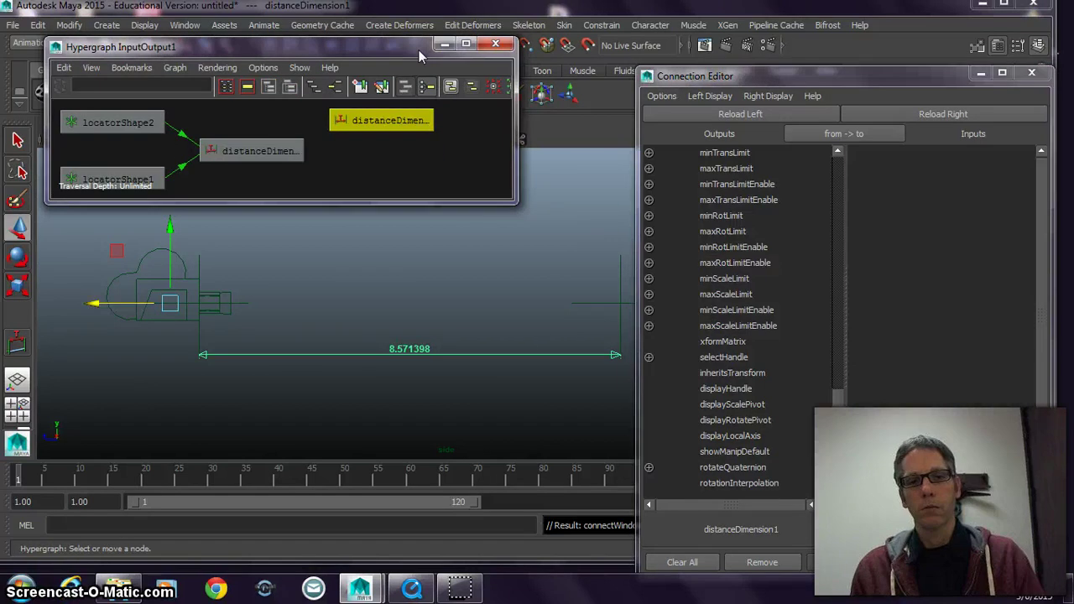
left_click(260, 151)
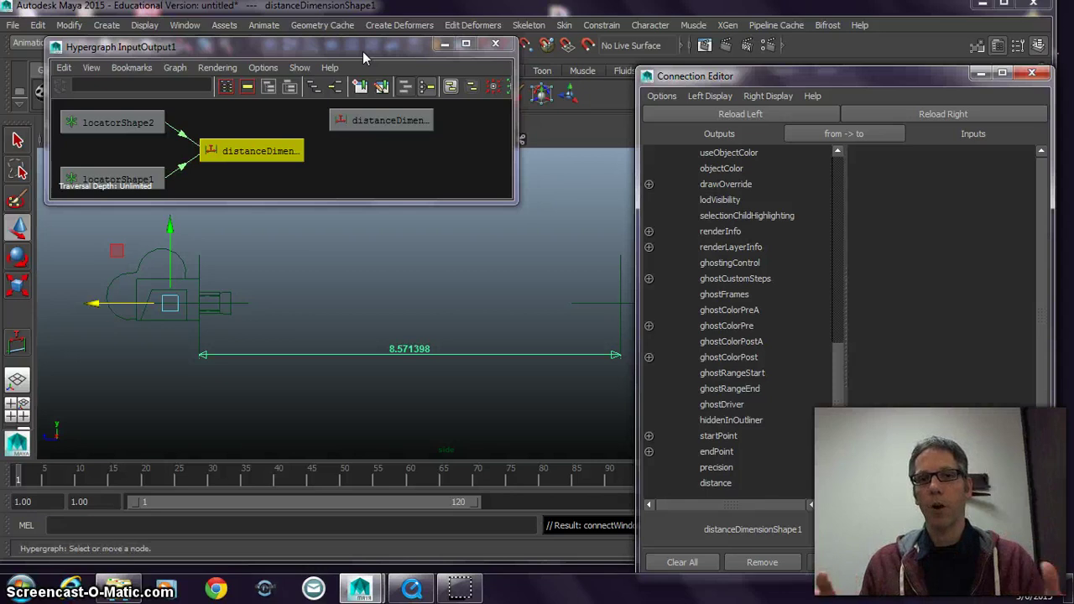
left_click(382, 120)
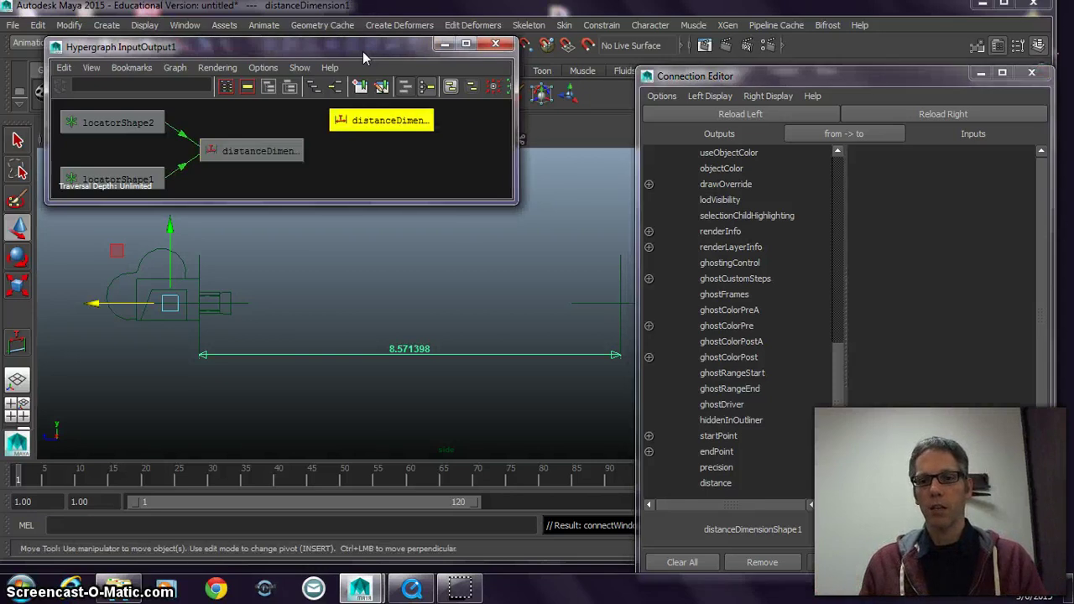
left_click(252, 151)
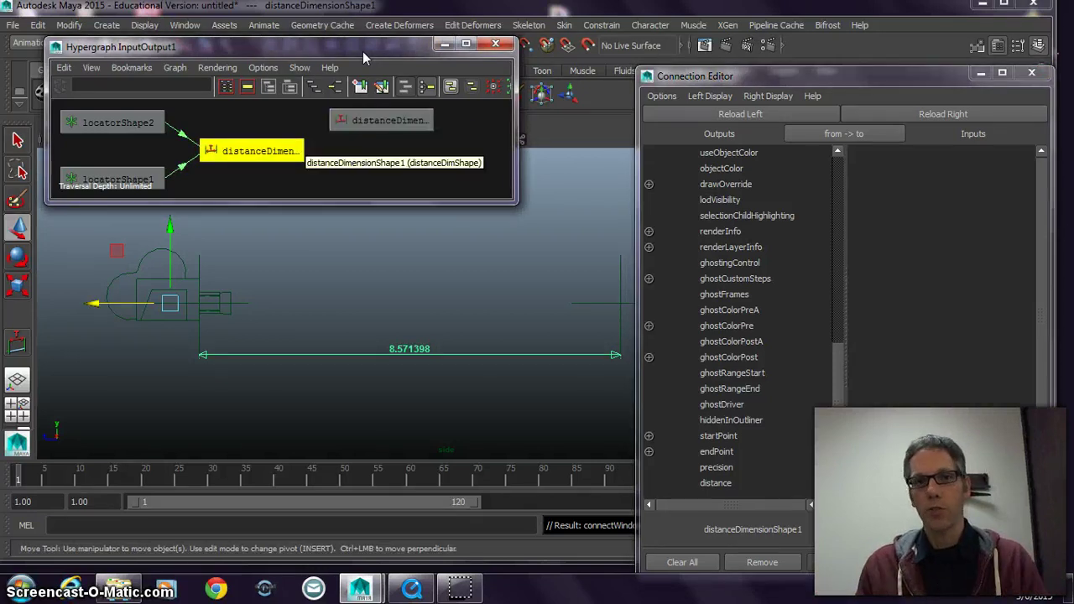
left_click(741, 114)
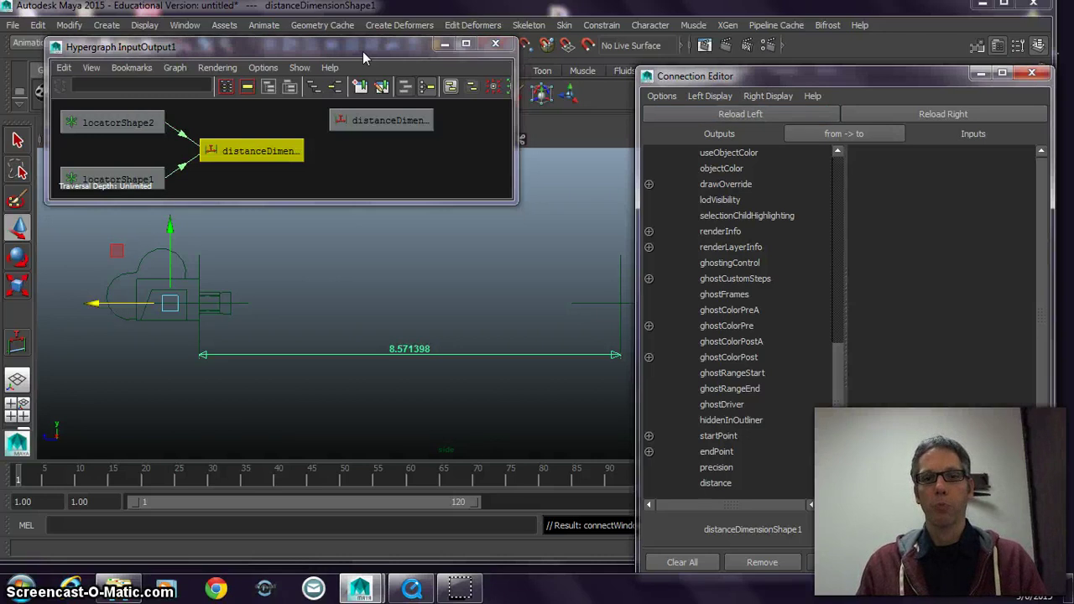
scroll(738, 318, "up", 7)
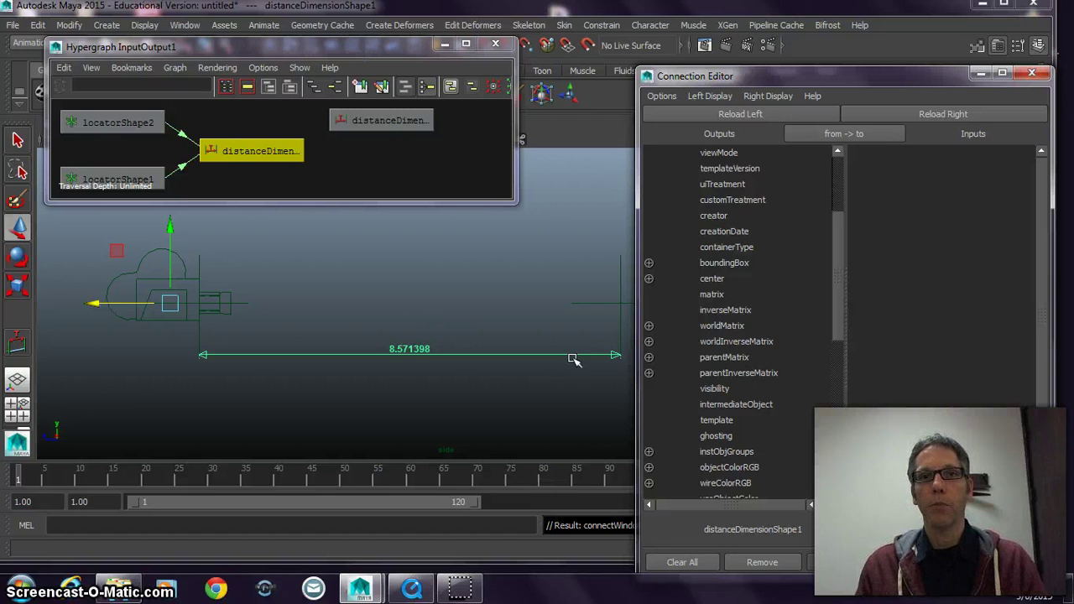
scroll(573, 359, "down", 6)
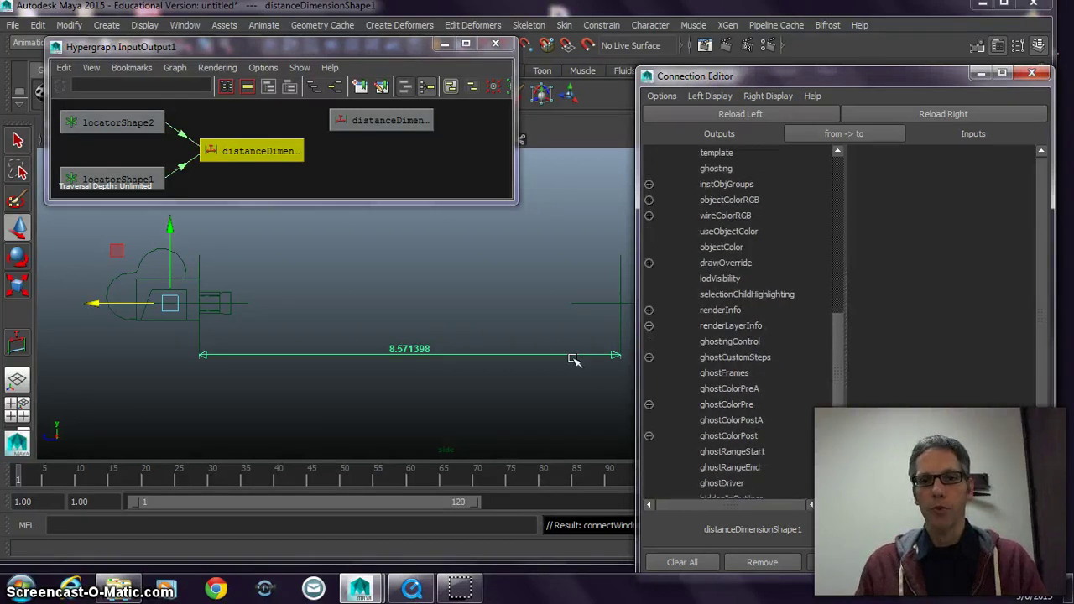
scroll(574, 360, "down", 2)
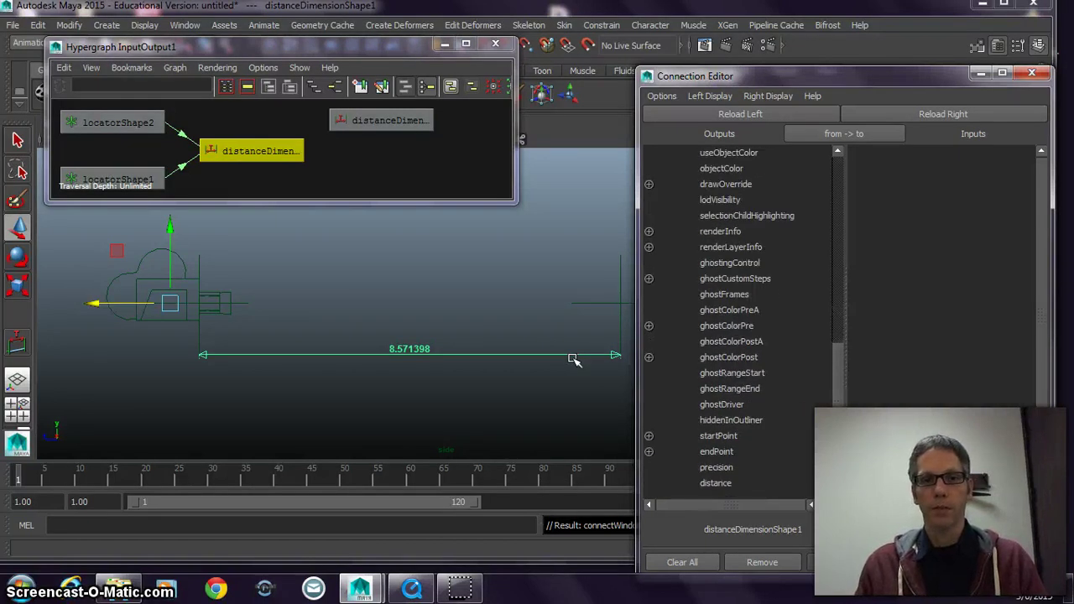
Step: Select the camera's depthOfFieldCam shape node in the Hypergraph and load it as the Connection Editor's input node
left_click(168, 279)
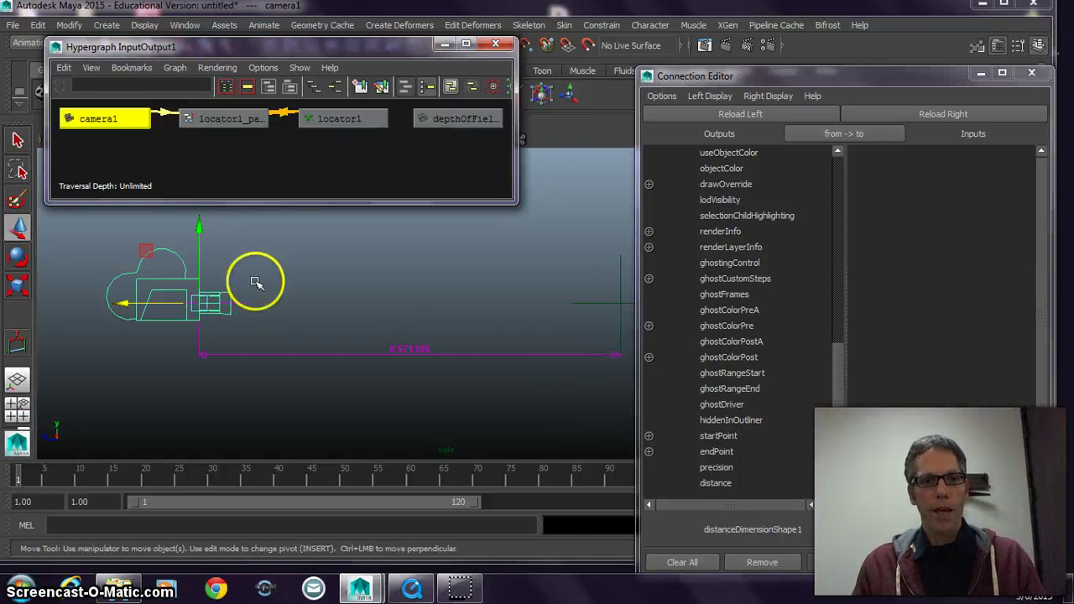
left_click(459, 119)
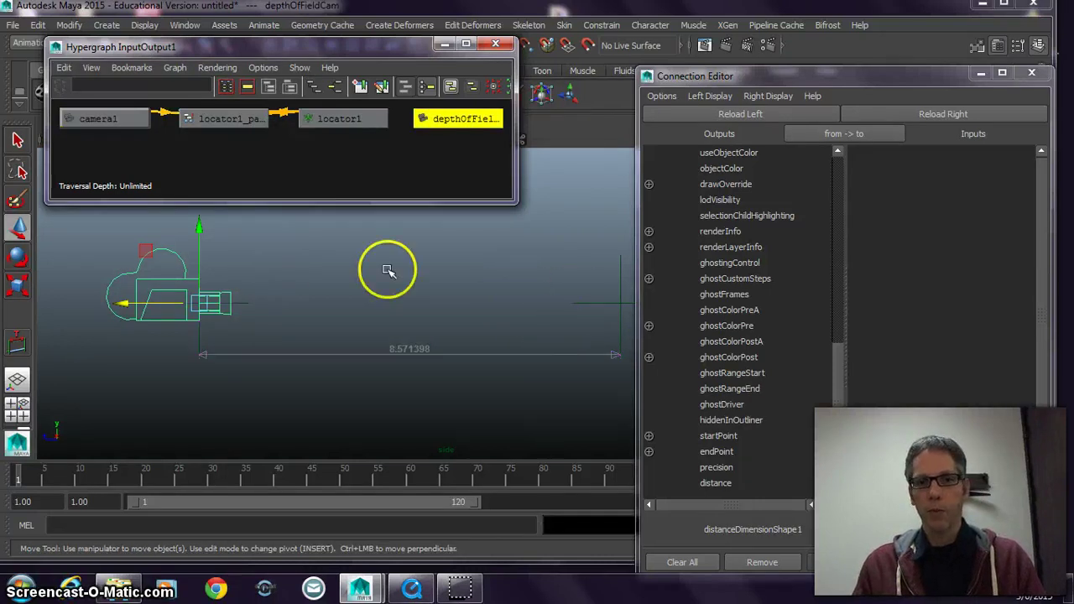
left_click(915, 114)
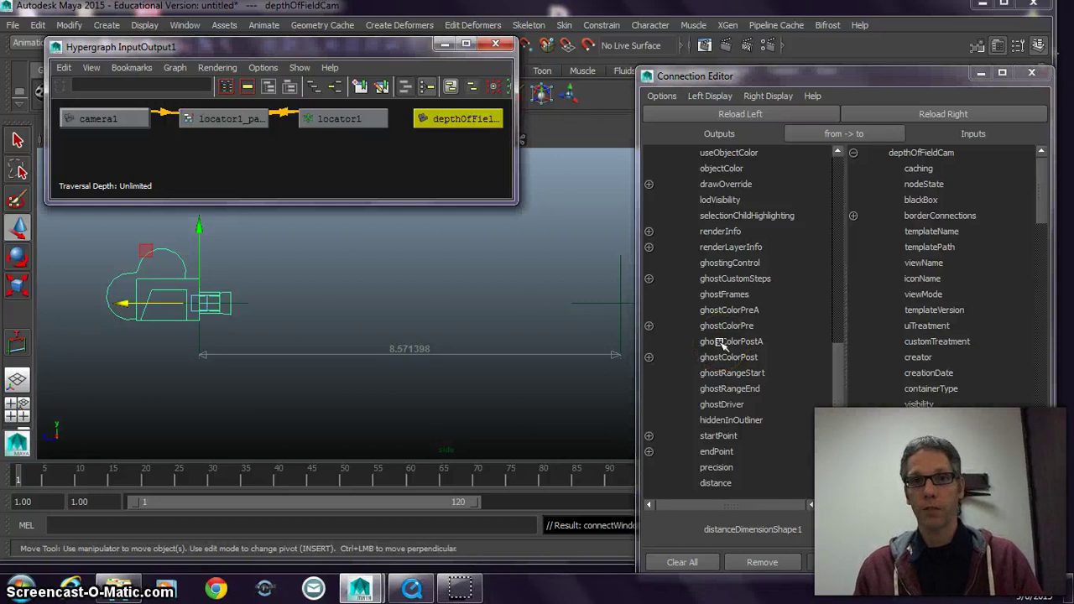
Step: Connect distanceDimensionShape1's distance output to depthOfFieldCam's focusDistance input, and minimize the Connection Editor
left_click_drag(1041, 193, 1041, 224)
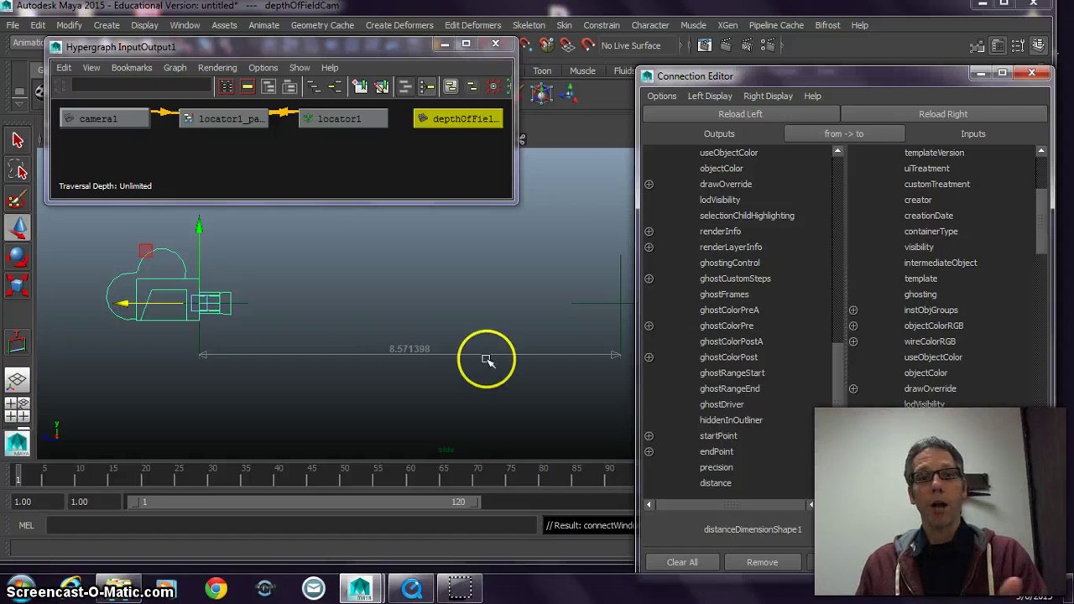
left_click_drag(1041, 224, 1042, 332)
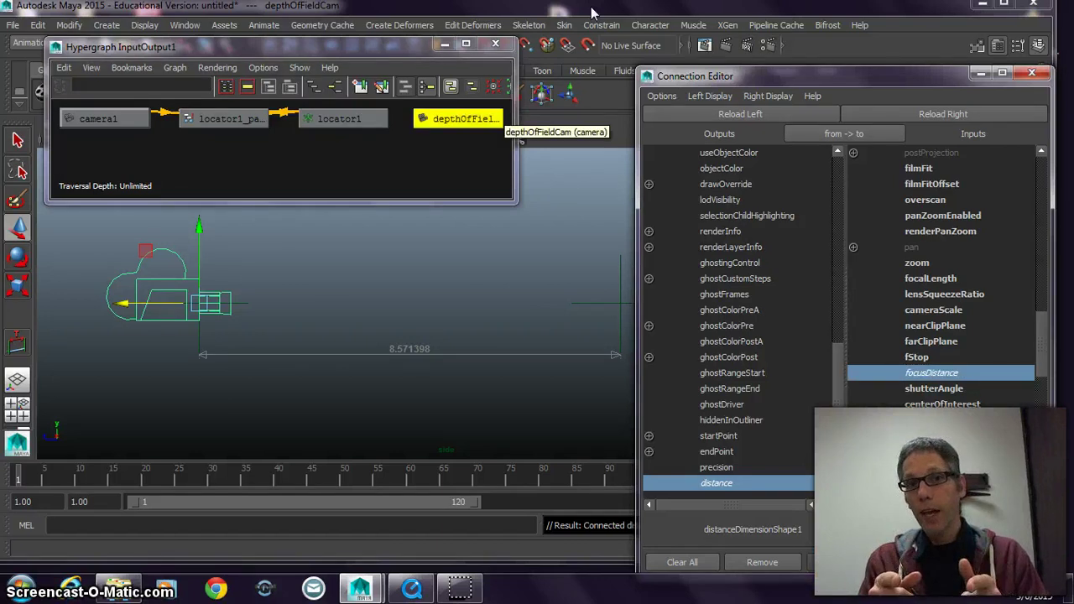
left_click(981, 73)
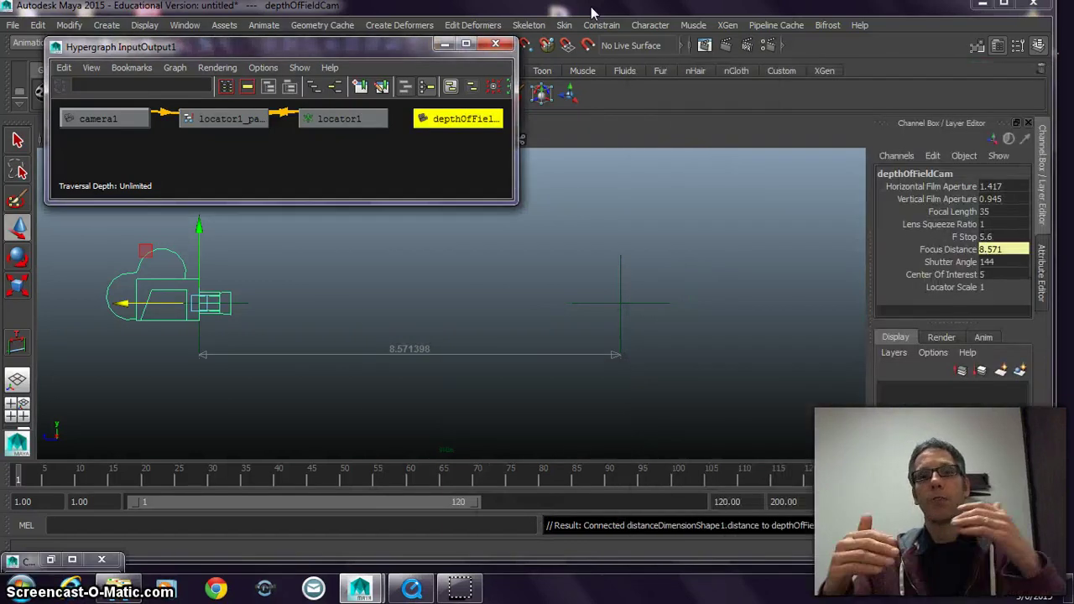
Step: Move locator2 along Z toward the camera to about -6.221 to test the live distance connection
left_click(537, 268)
left_click(621, 303)
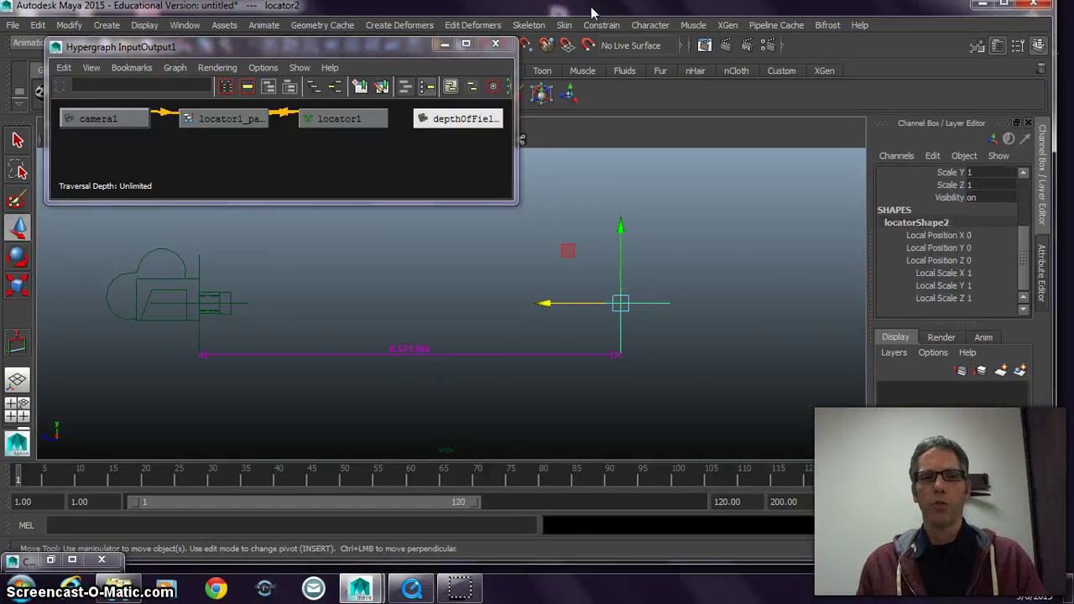
left_click_drag(544, 303, 399, 303)
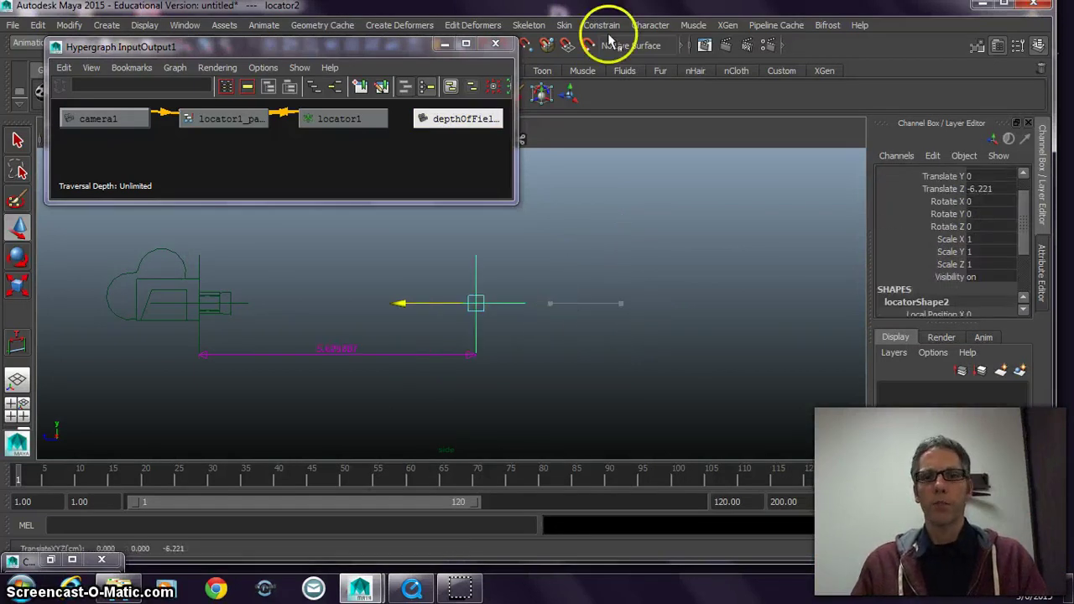
Step: Move camera1 along Z toward the target locator to about -2.75 to test the focus distance from the camera side
left_click(186, 290)
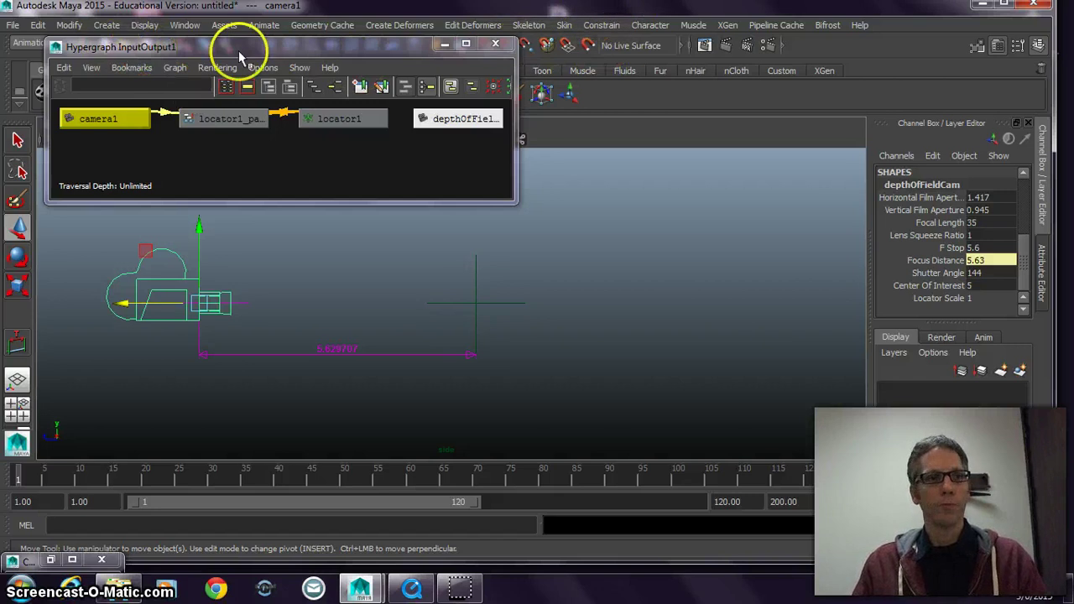
left_click_drag(121, 303, 227, 303)
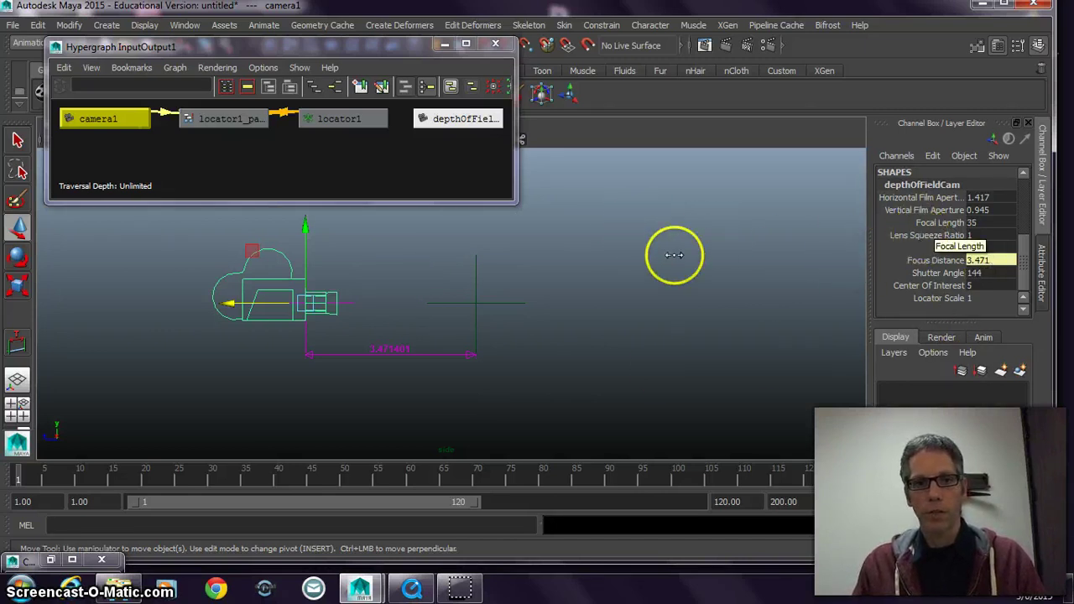
left_click(305, 248)
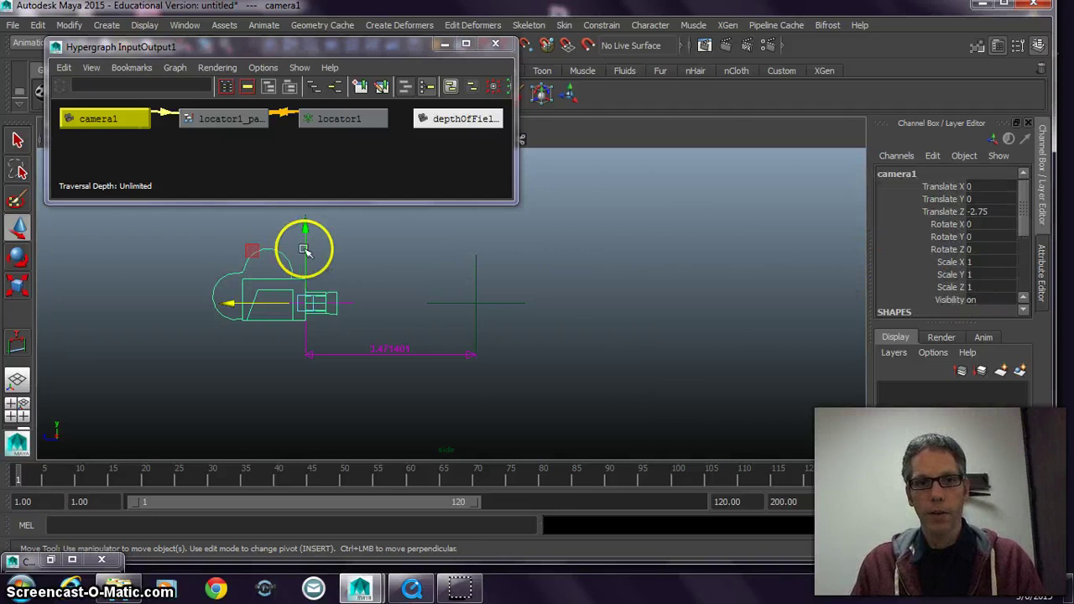
Step: Hide camera1's Scale X, Scale Y, Scale Z and Visibility channels, and return to the Move tool
scroll(948, 243, "down", 2)
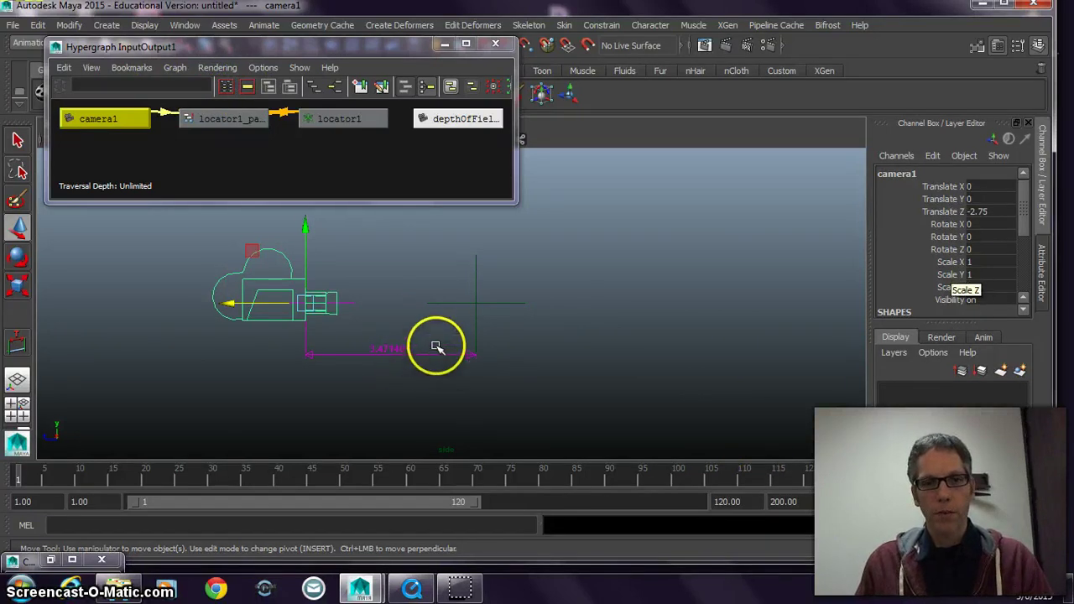
left_click_drag(952, 261, 951, 299)
right_click(951, 288)
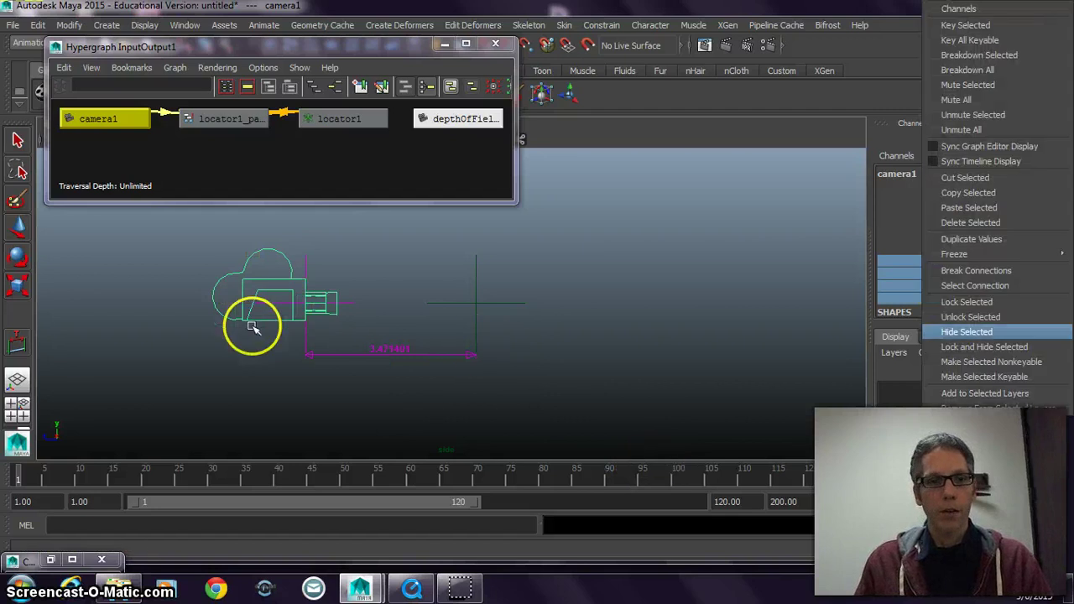
left_click(967, 332)
key("w")
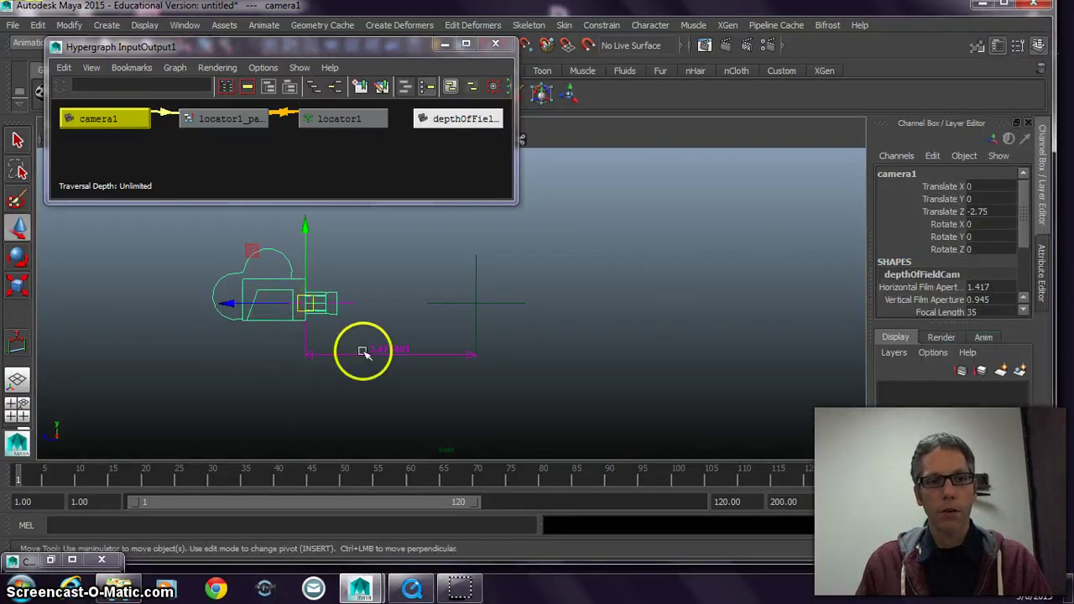
Step: Examine depthOfFieldCam's shape channels and its full attributes, including the depth of field settings
left_click(1023, 309)
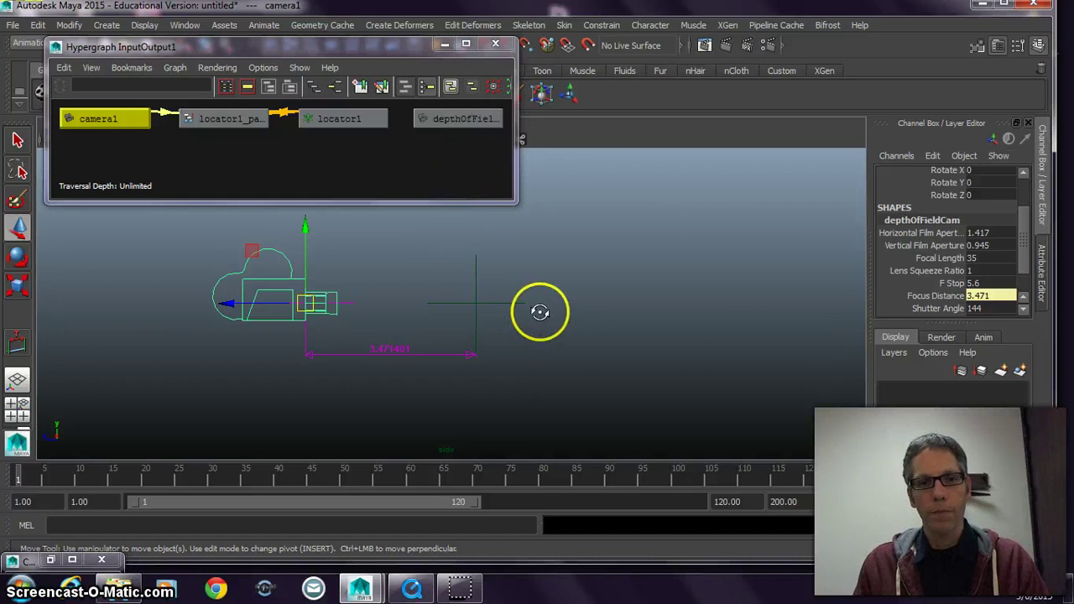
key("ctrl+a")
scroll(548, 313, "down", 2)
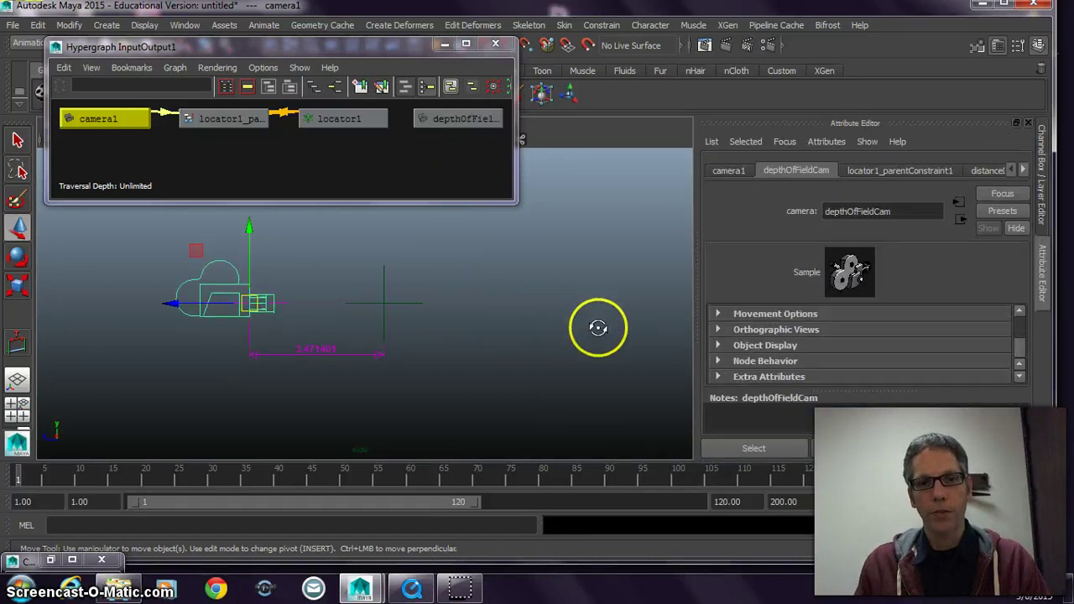
scroll(614, 334, "up", 1)
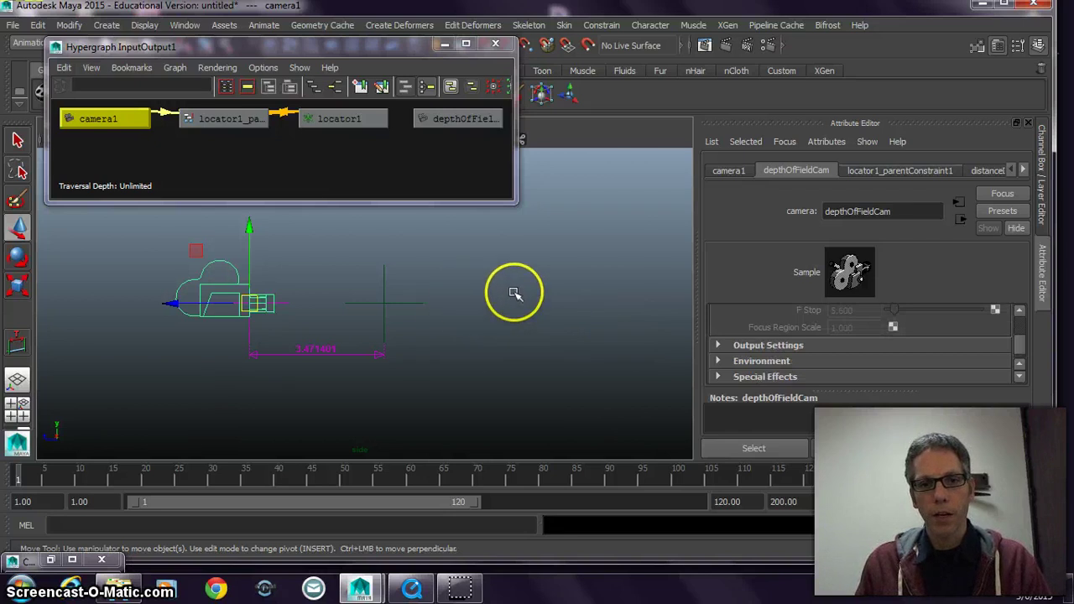
scroll(540, 308, "down", 1)
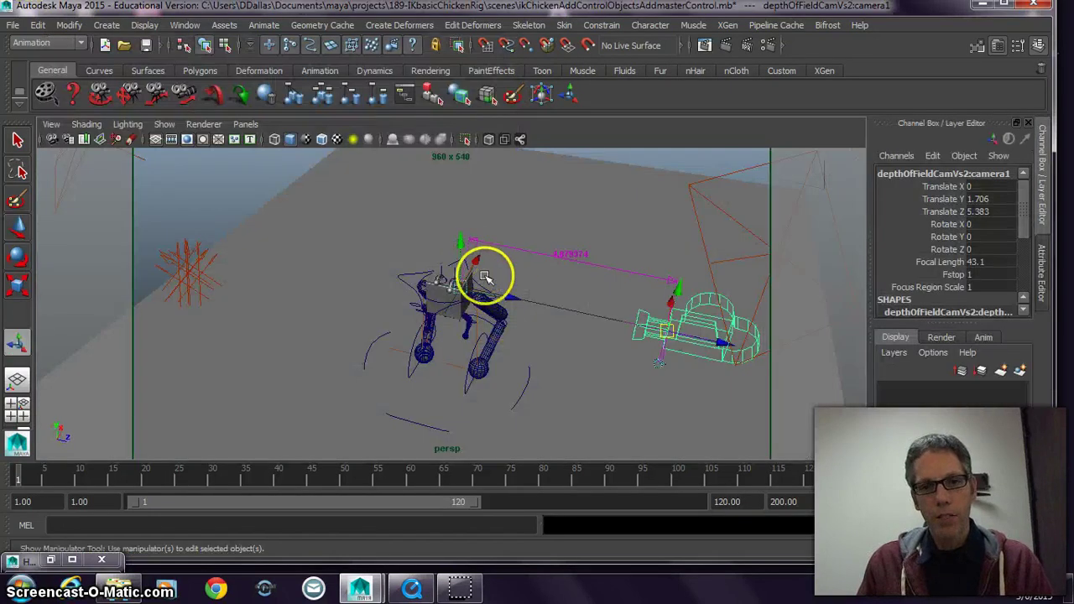
Step: In the chicken rig scene, raise depthOfFieldCamVs2:camera1 and bring it closer to the chicken, to about Translate Y 3.426 and Z 1.889
left_click_drag(509, 298, 479, 266)
left_click_drag(678, 289, 663, 213)
left_click_drag(741, 280, 647, 277)
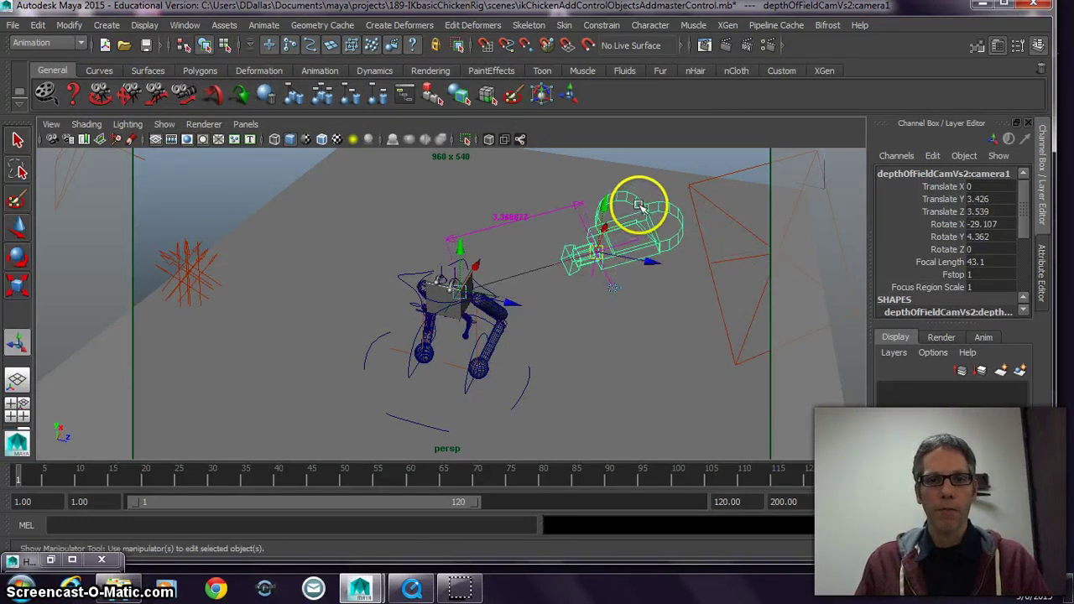
left_click_drag(614, 192, 526, 205)
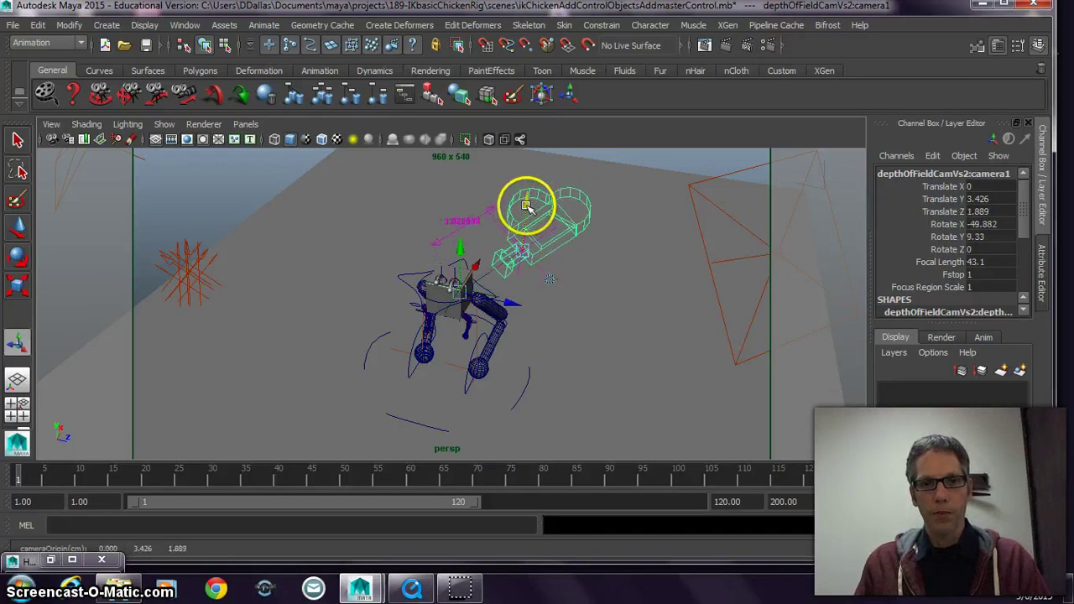
Step: Change the single perspective view to the four-view layout
left_click(292, 201)
left_click(245, 124)
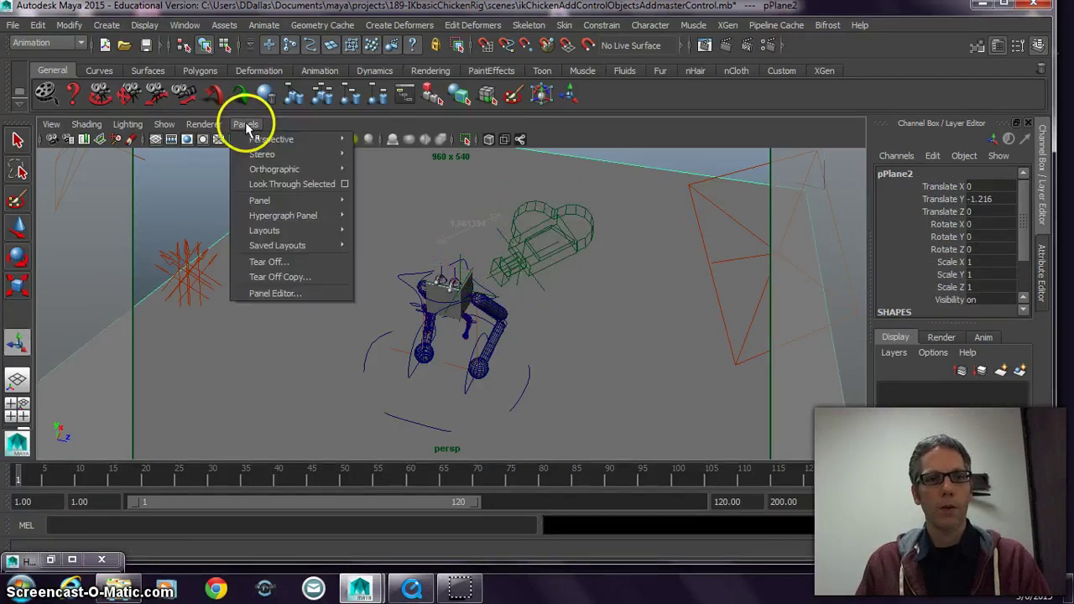
mouse_move(266, 203)
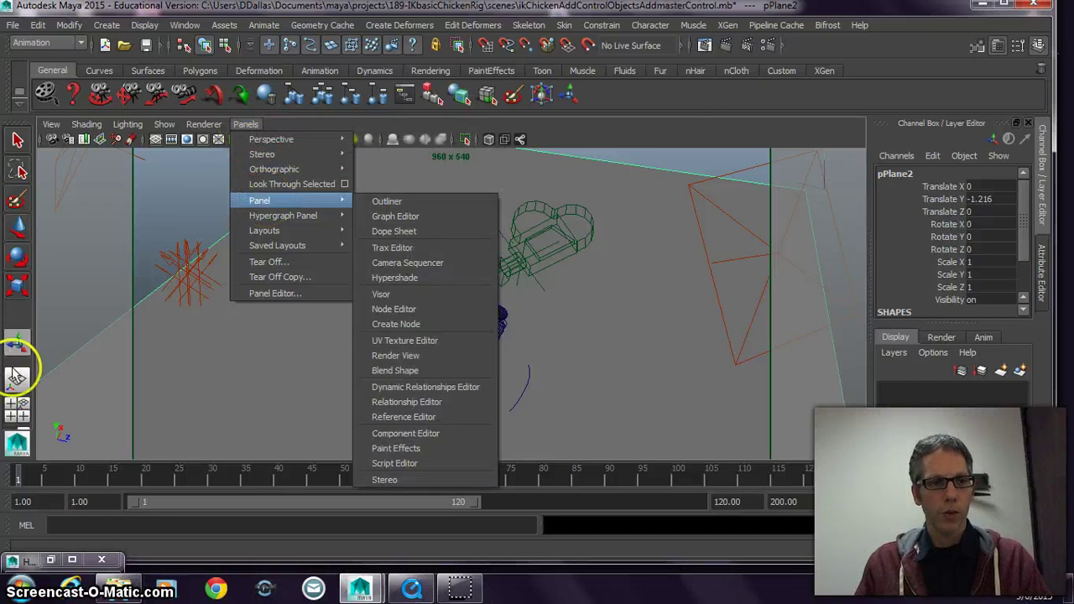
left_click(17, 405)
Step: Look through the selected pPlane2 in the top view, with the resolution gate shown and extra margin around it
left_click(246, 124)
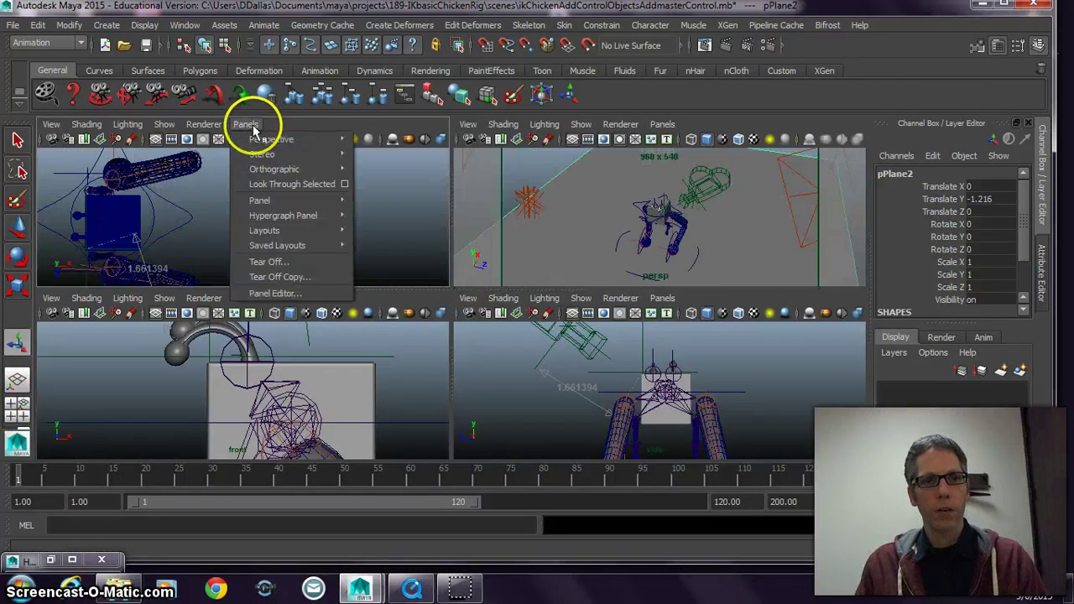
left_click(307, 184)
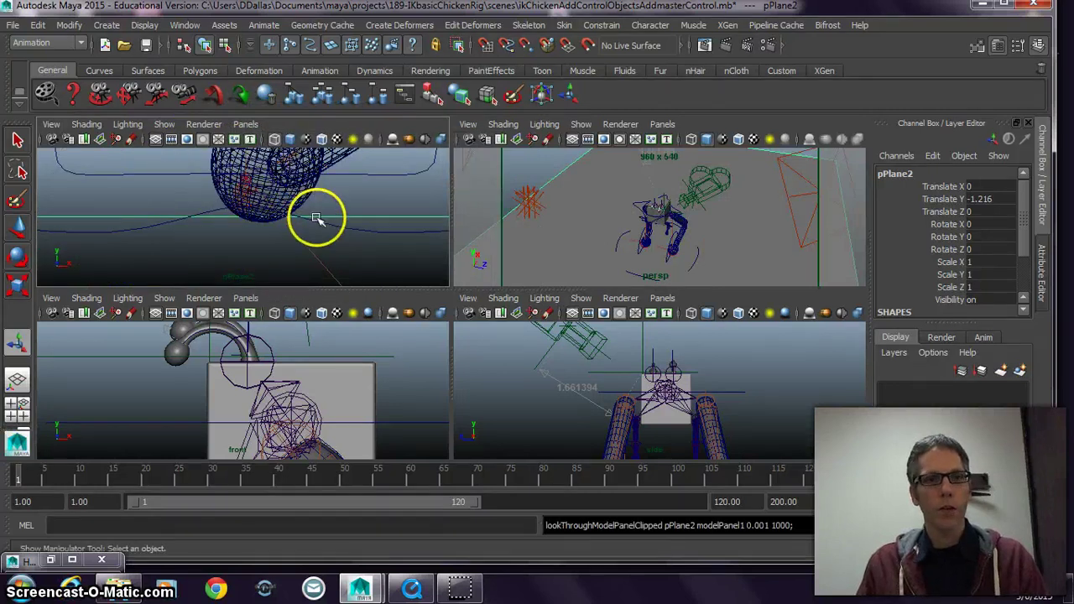
left_click(186, 138)
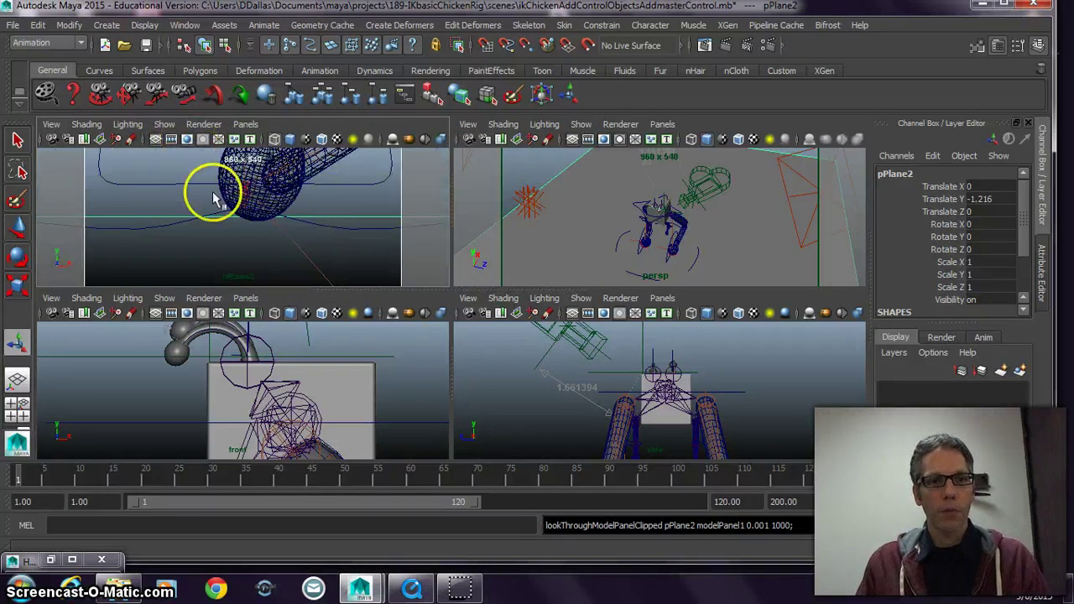
left_click(51, 125)
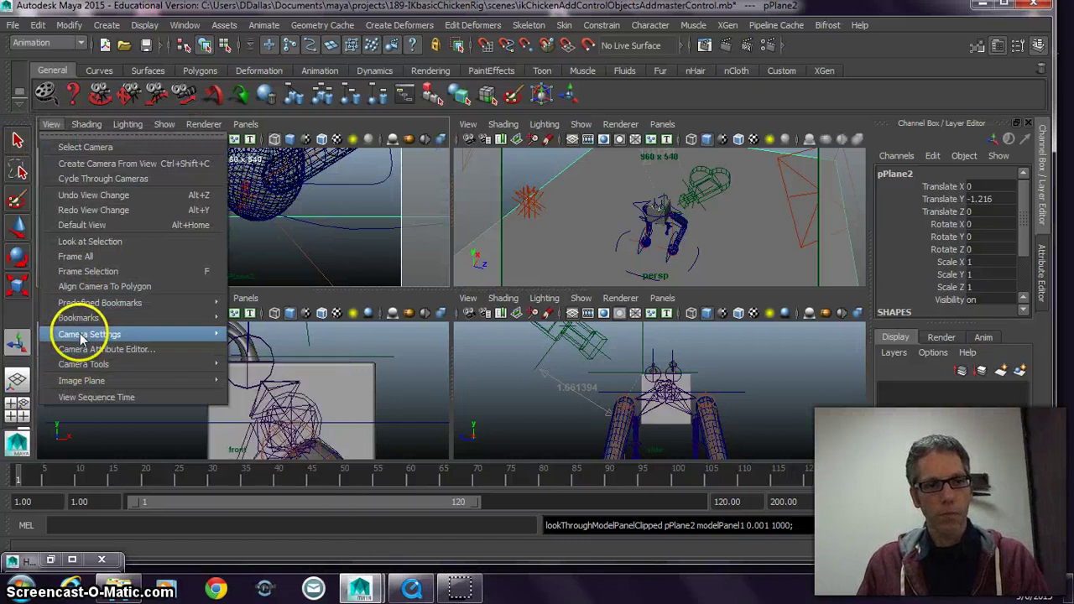
mouse_move(167, 340)
left_click(269, 577)
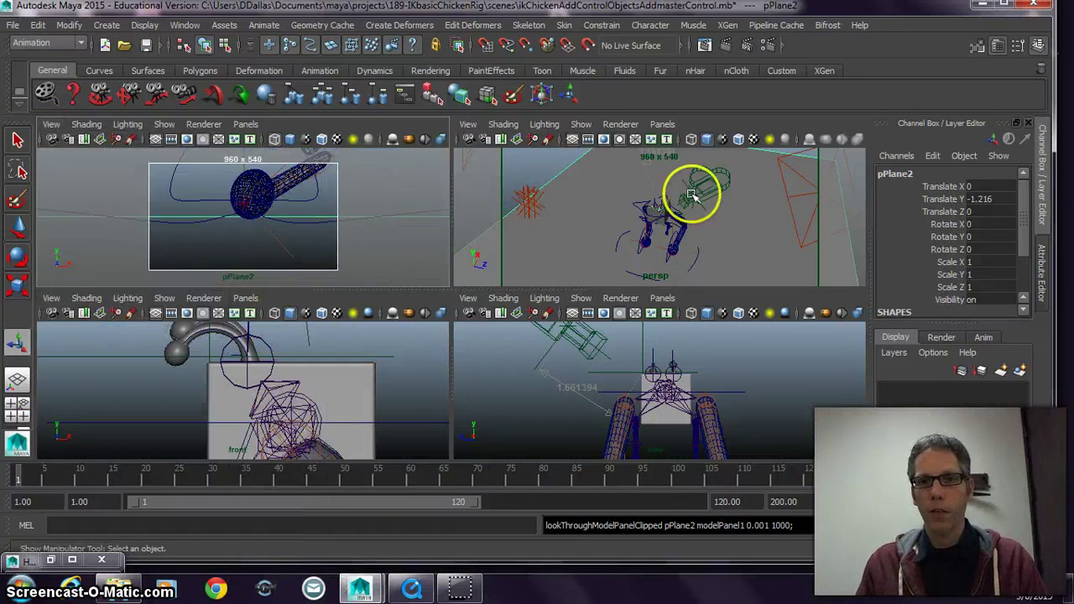
Step: Select the depthOfFieldCamVs2 camera in the perspective view and look through it in the pPlane2 view
left_click(719, 174)
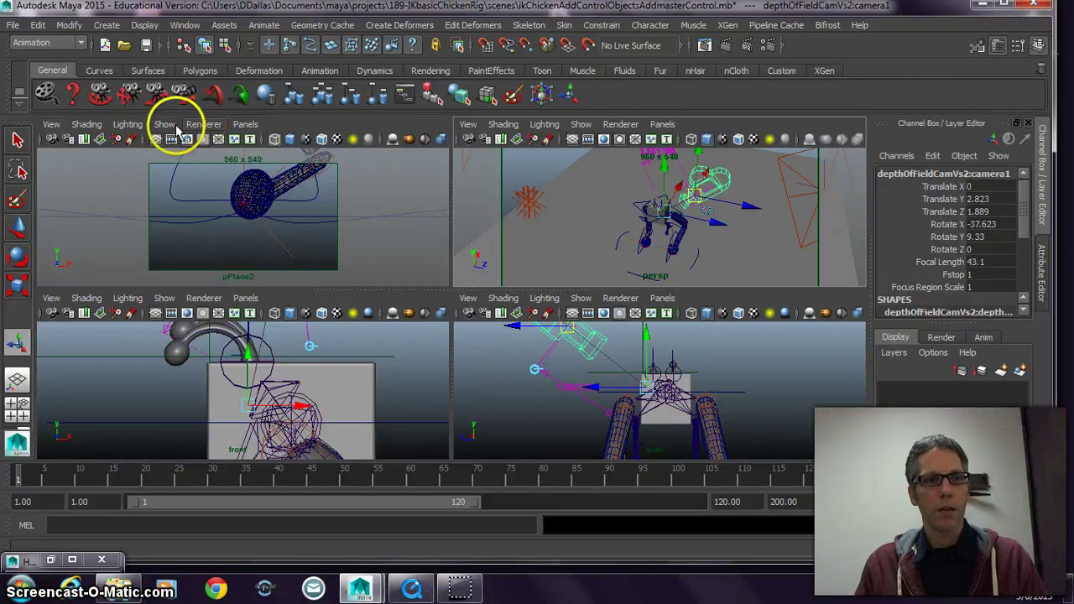
left_click(244, 125)
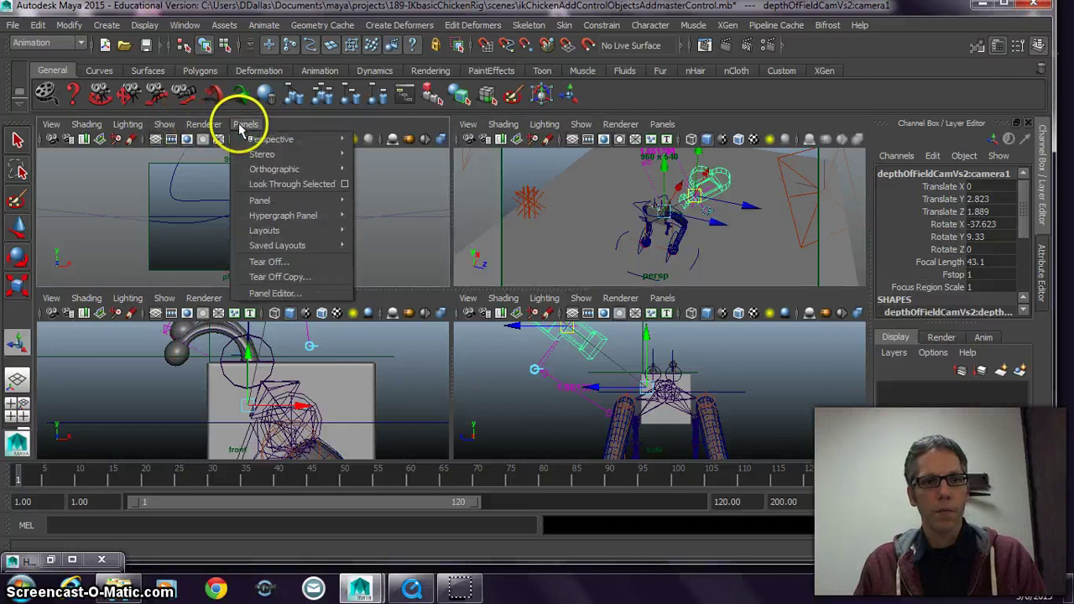
left_click(277, 184)
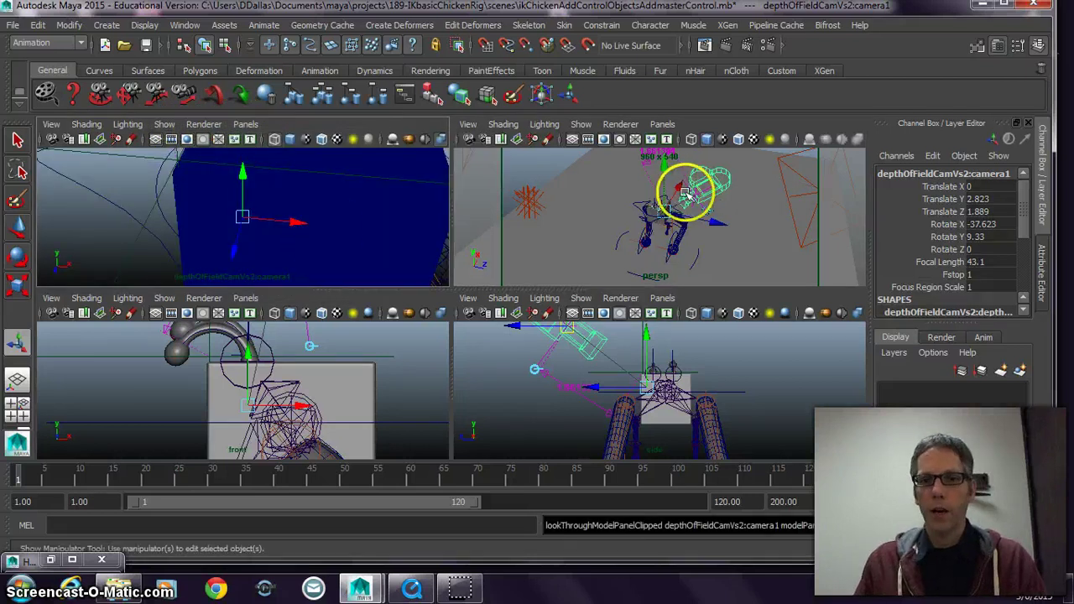
Step: Lower and pull back the camera to about Translate Y 2.012 and Z 3.332, and shift its aim point up and sideways
left_click(727, 176)
left_click_drag(745, 208, 736, 168)
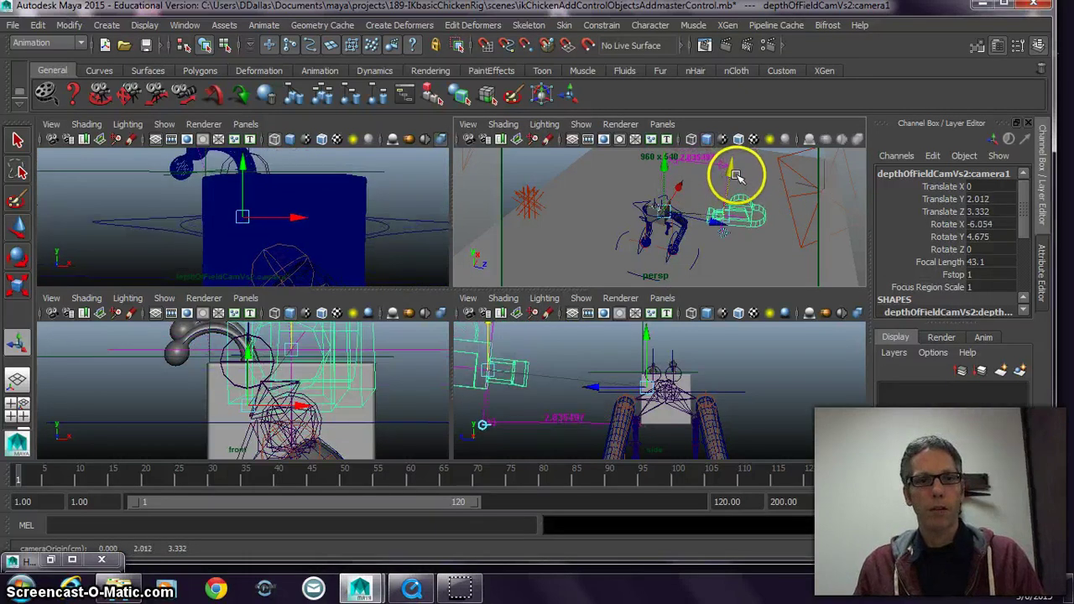
left_click_drag(248, 168, 249, 124)
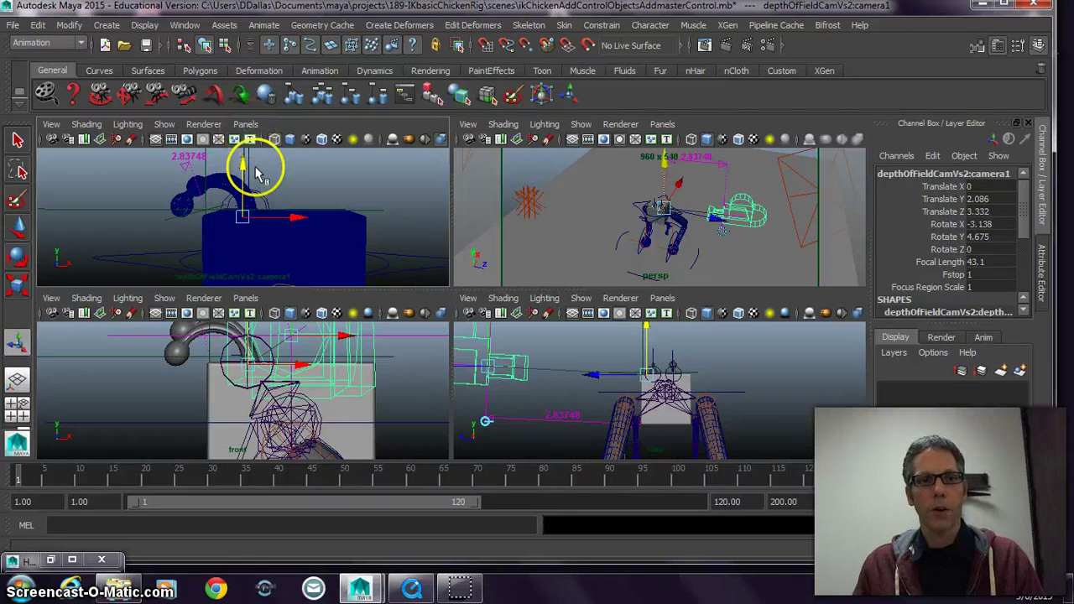
left_click_drag(297, 218, 335, 184)
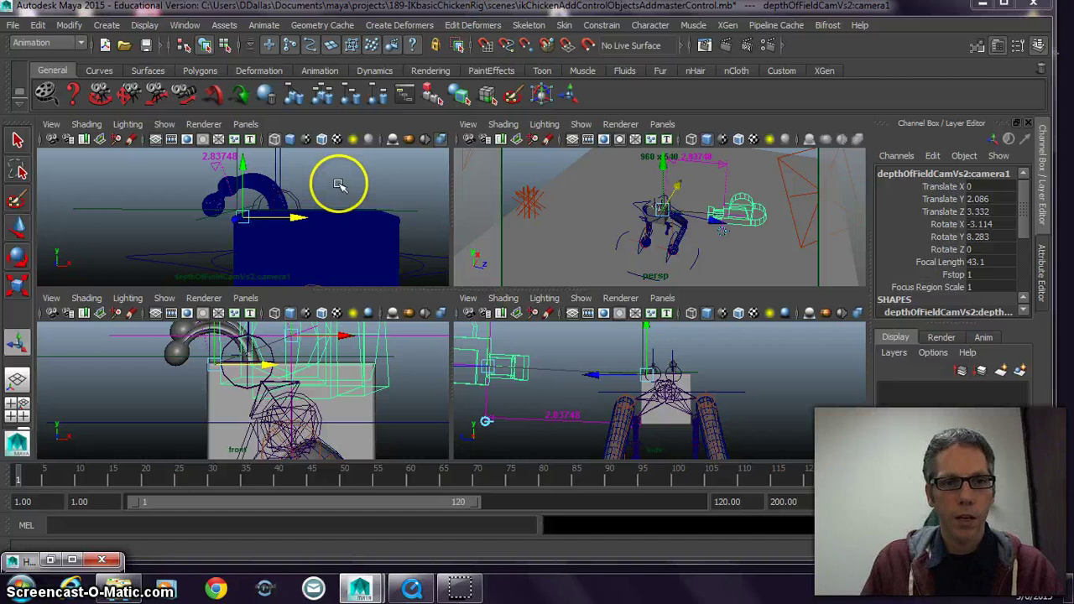
Step: Reposition the camera in the perspective view to about Translate X -0.858, Y 2.284 and Z 2.154, closer to the chicken
left_click(743, 201)
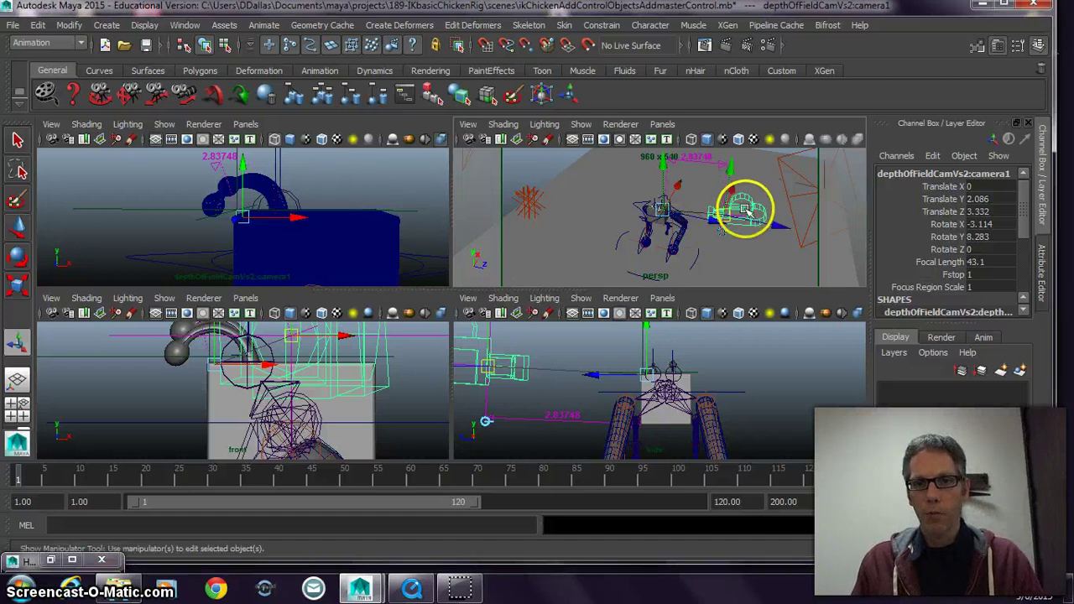
mouse_move(734, 188)
left_mouse_down()
mouse_move(724, 201)
mouse_move(740, 198)
left_mouse_up()
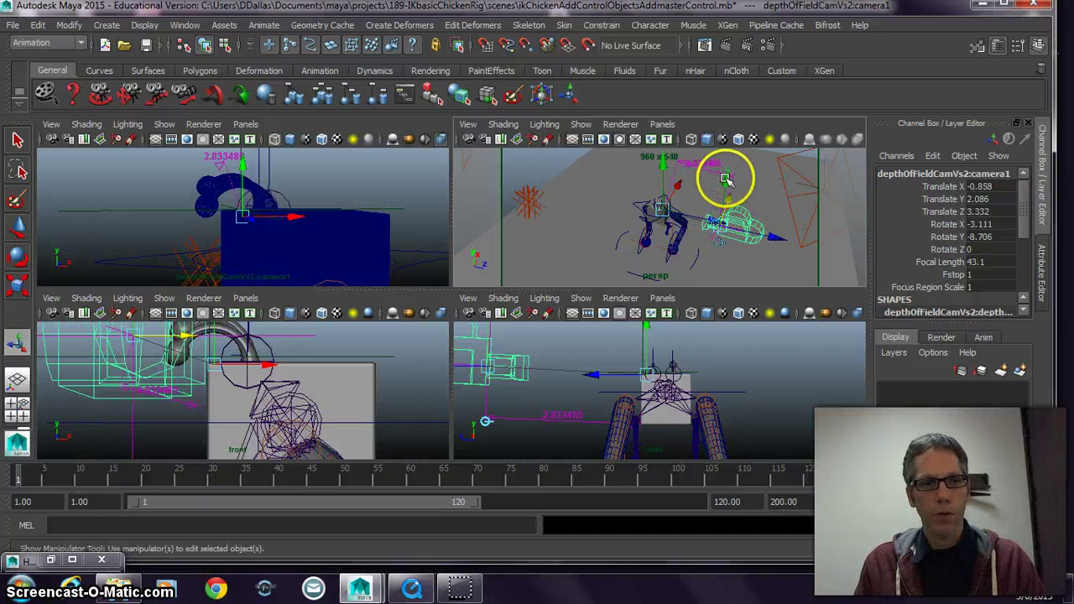
left_click(729, 182)
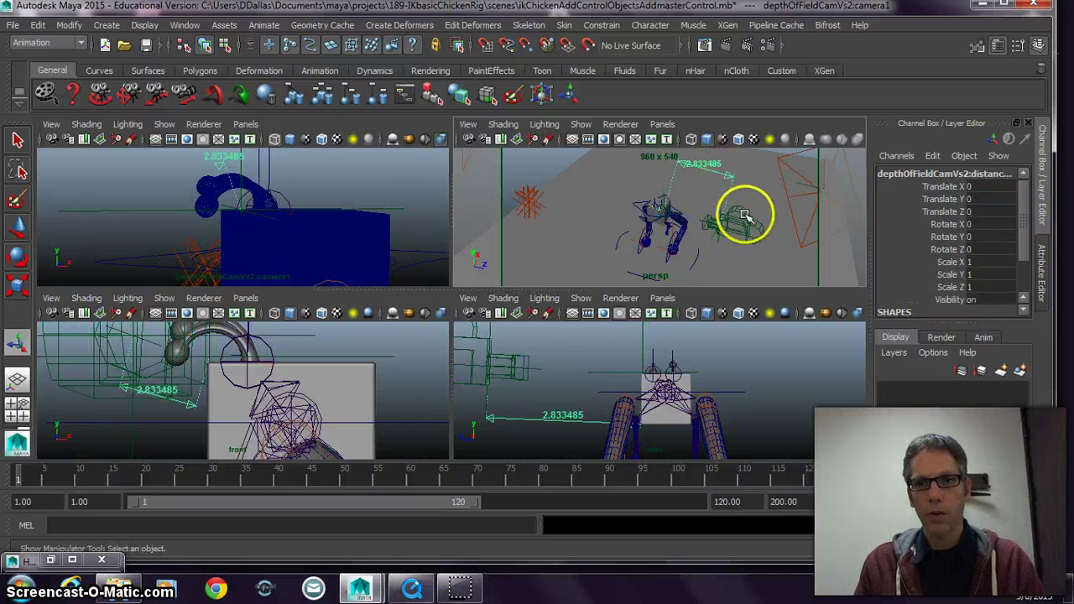
left_click(744, 216)
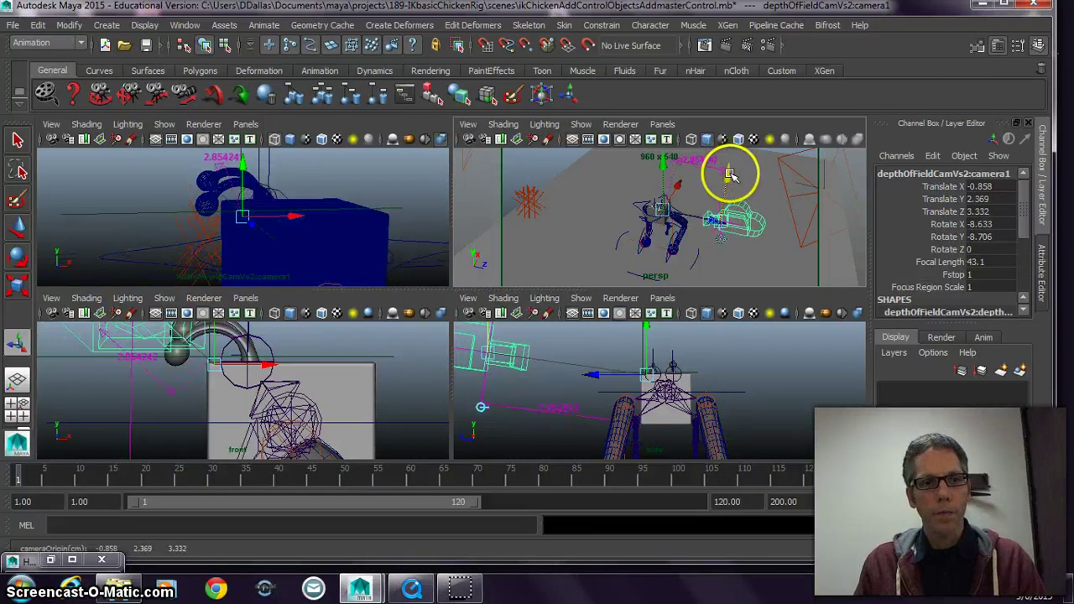
left_click_drag(729, 174, 709, 193)
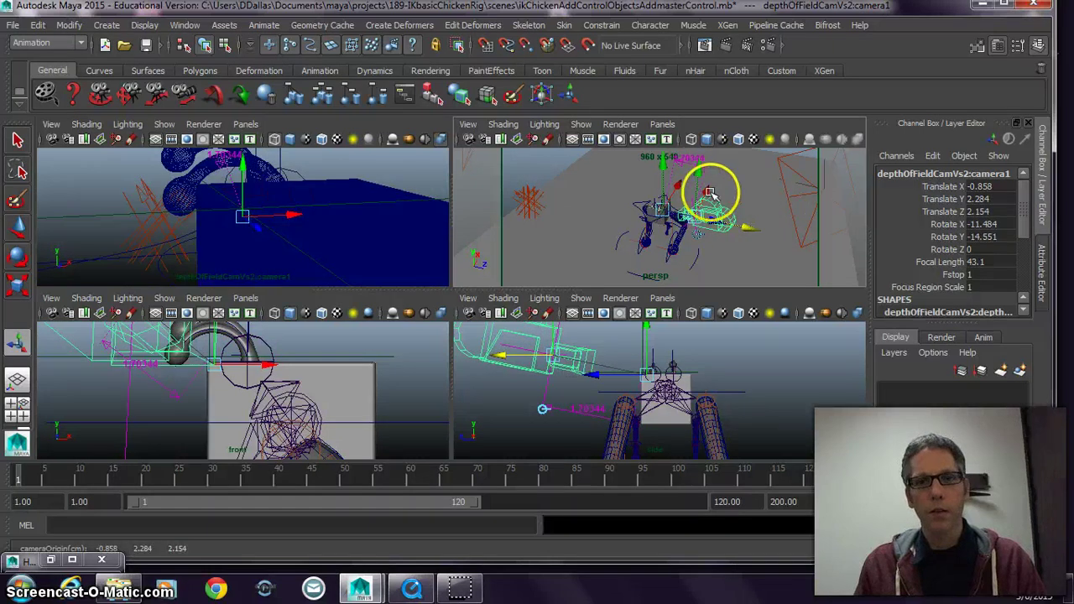
Step: Show the resolution gate in the depthOfFieldCamVs2 camera view and add overscan margin around the frame
left_click(187, 140)
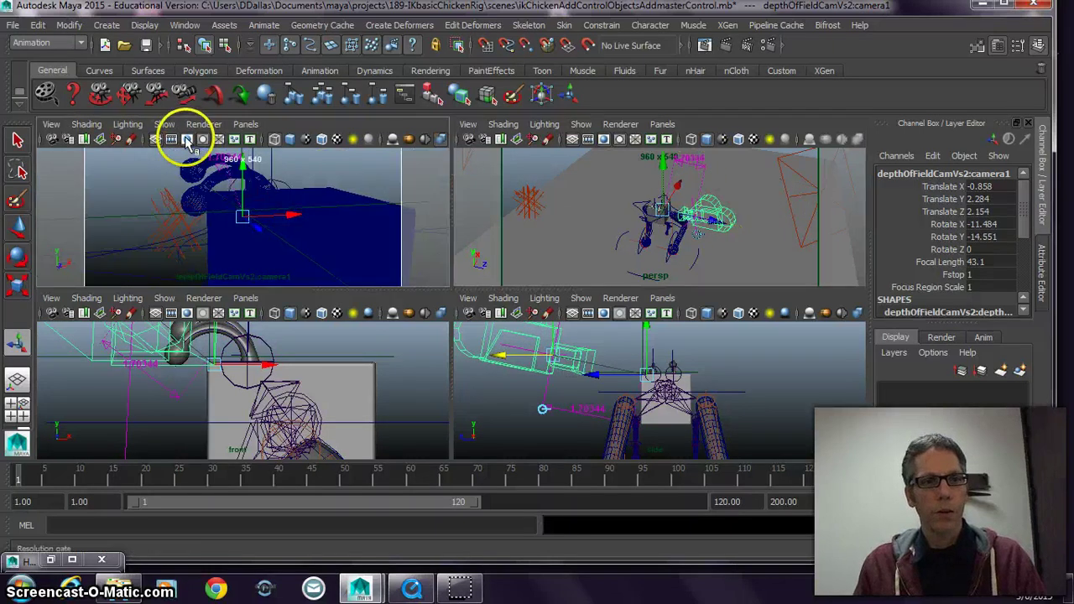
left_click(51, 124)
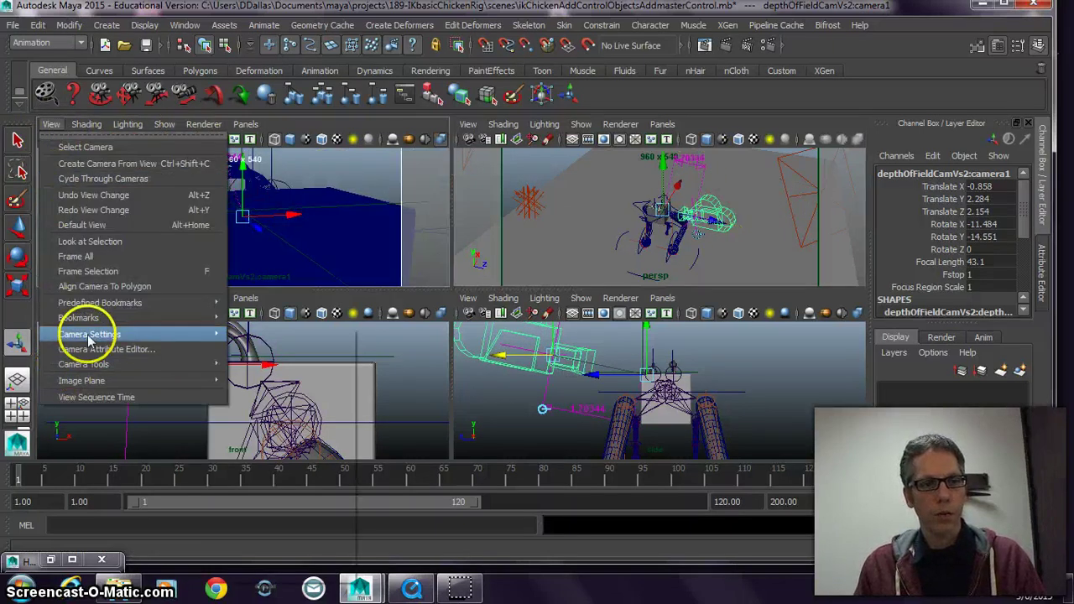
mouse_move(137, 347)
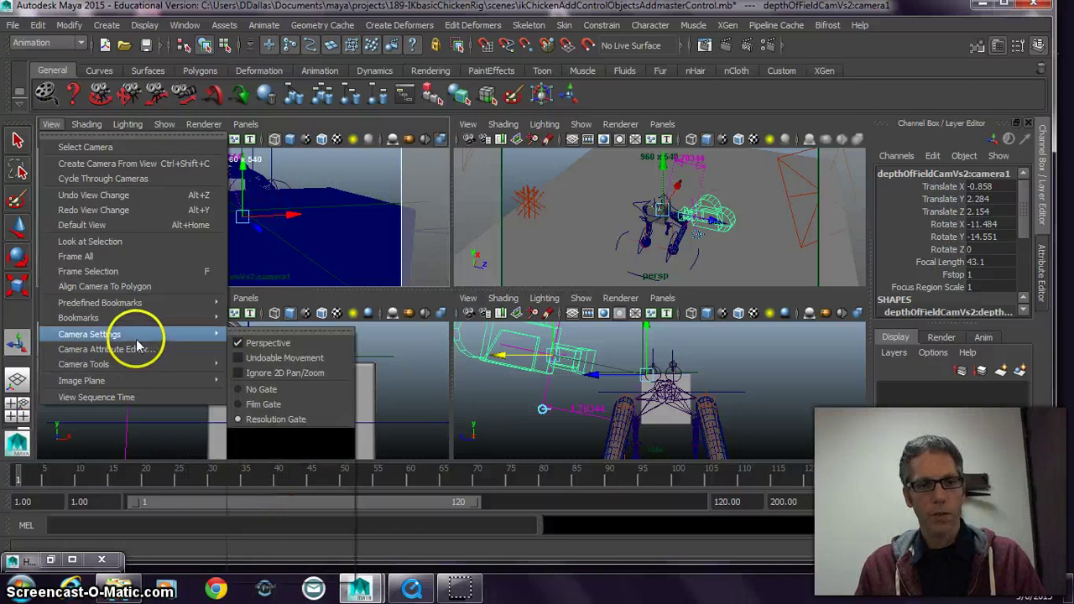
left_click(271, 557)
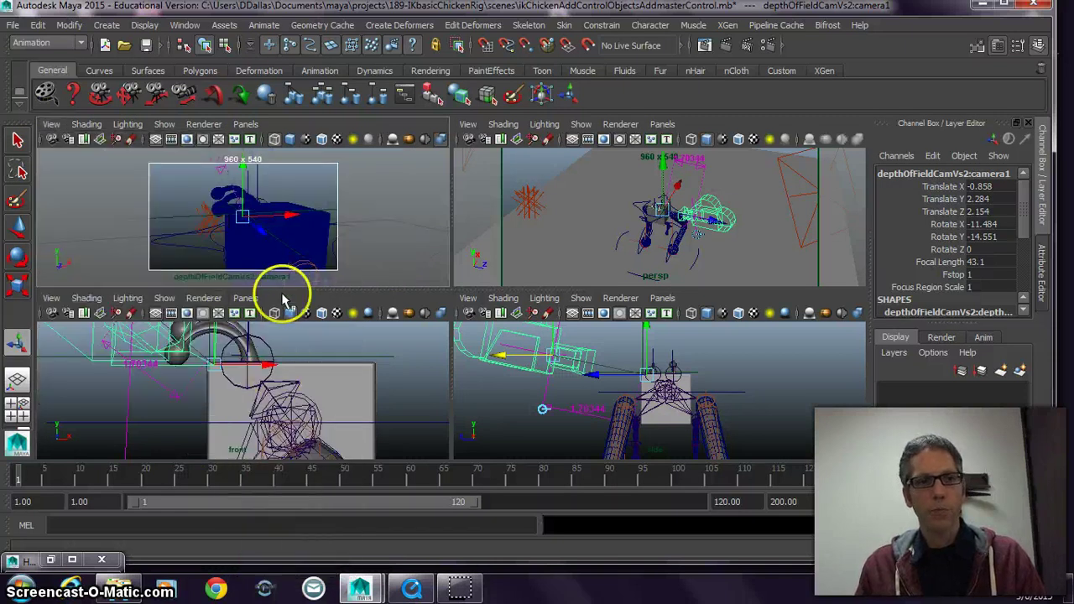
Step: Swing the camera around the chicken in the perspective view to about Translate X -1.415, Y 2.077 and Z 1.502
left_click(713, 212)
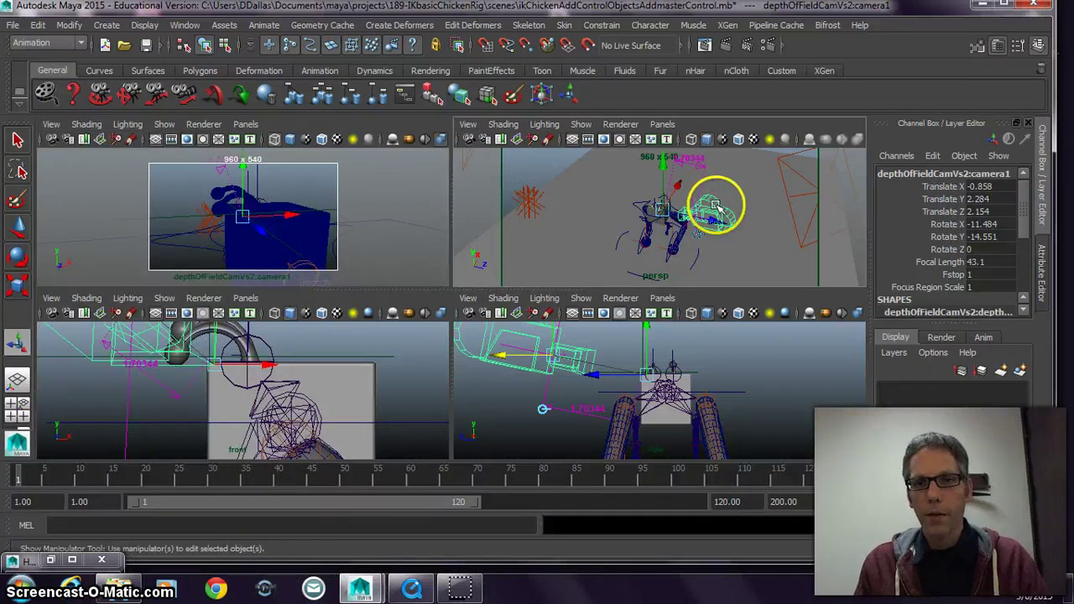
left_click_drag(710, 191, 733, 236)
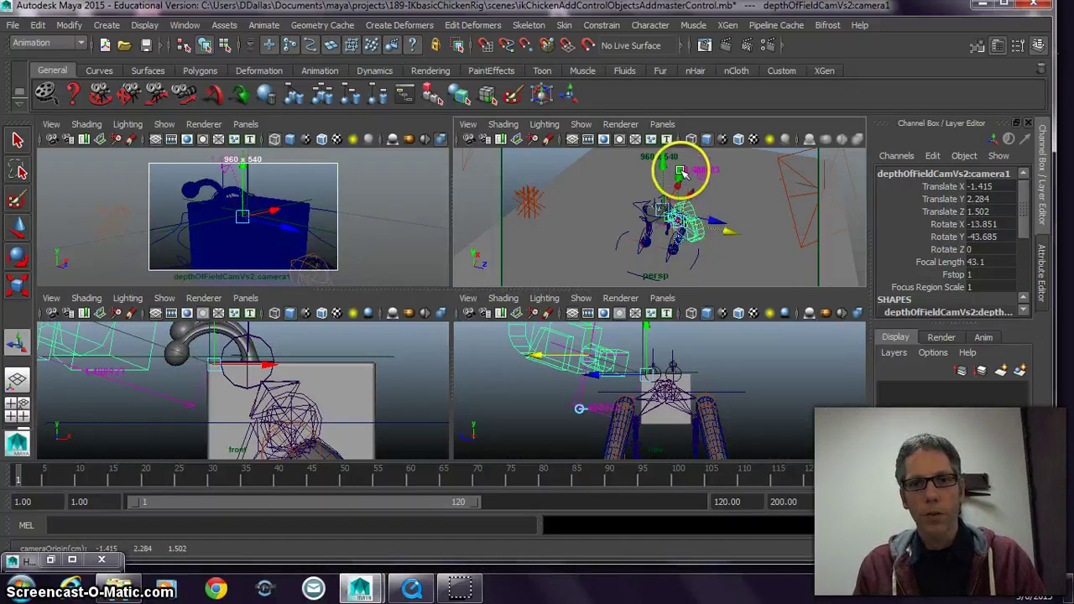
left_click_drag(680, 170, 685, 177)
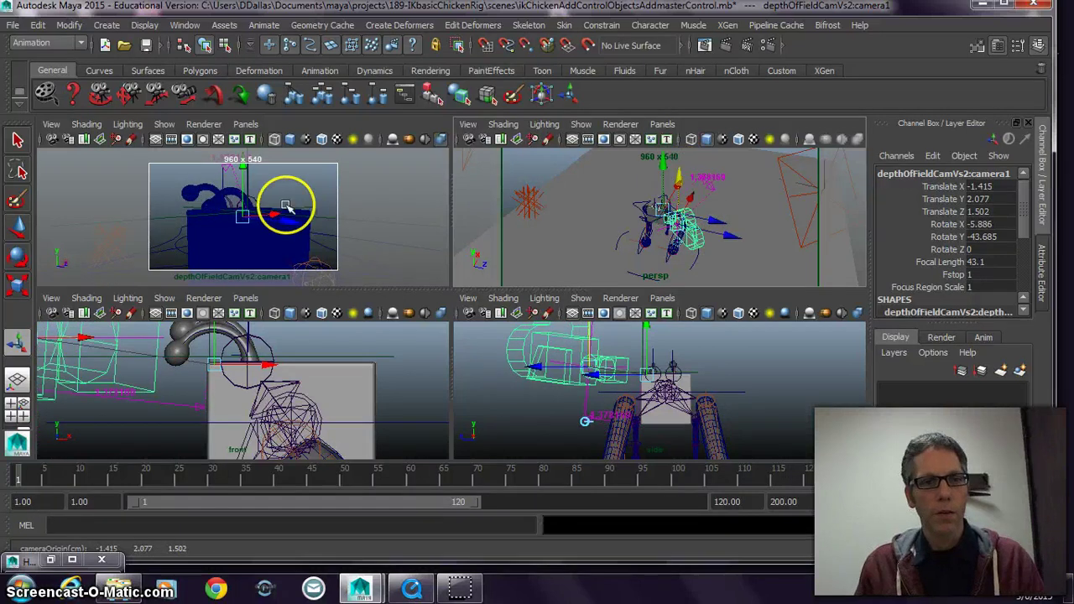
Step: Deselect everything, maximize the camera view with shaded surfaces, and enable Depth Of Field on the depthOfFieldCamVs2 camera
left_click(298, 184)
key("space")
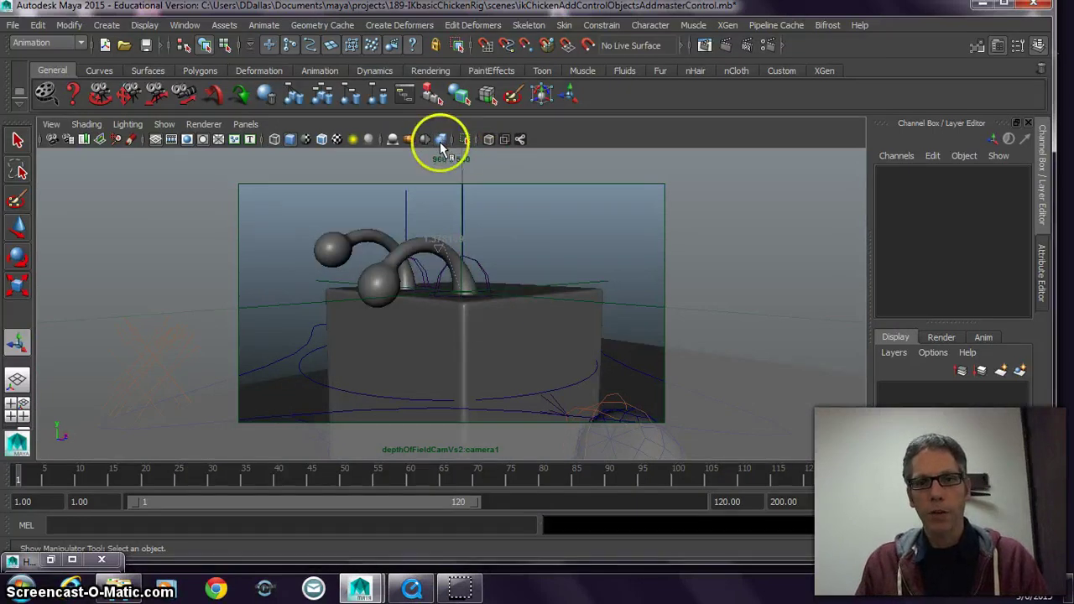
left_click(1040, 267)
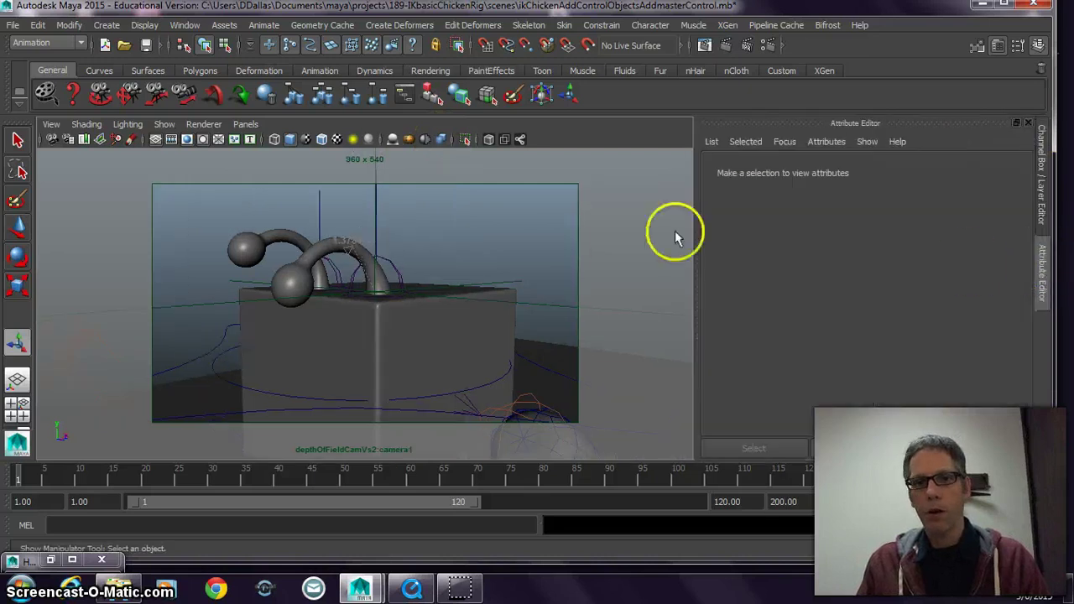
left_click(52, 139)
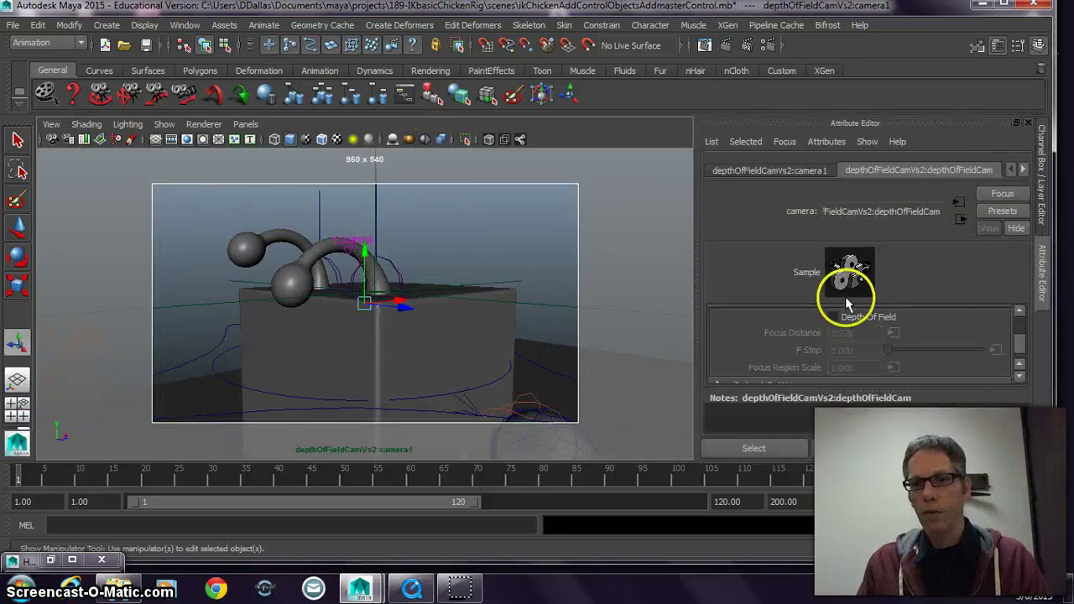
left_click(833, 317)
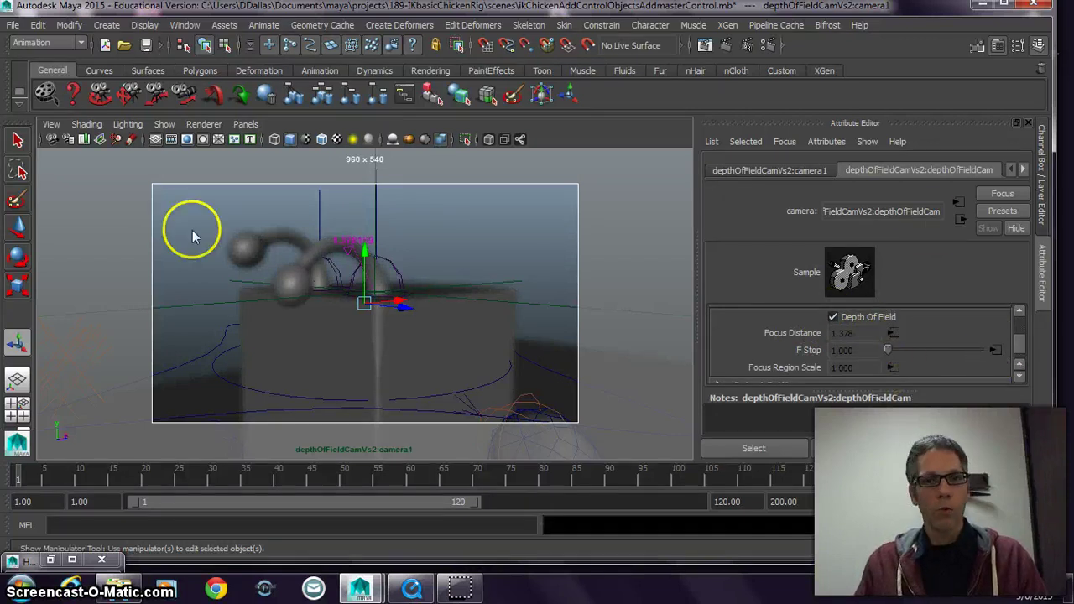
Step: Set the camera's Focal Length to about 52 and its Fstop to about 26.4
left_click(1041, 190)
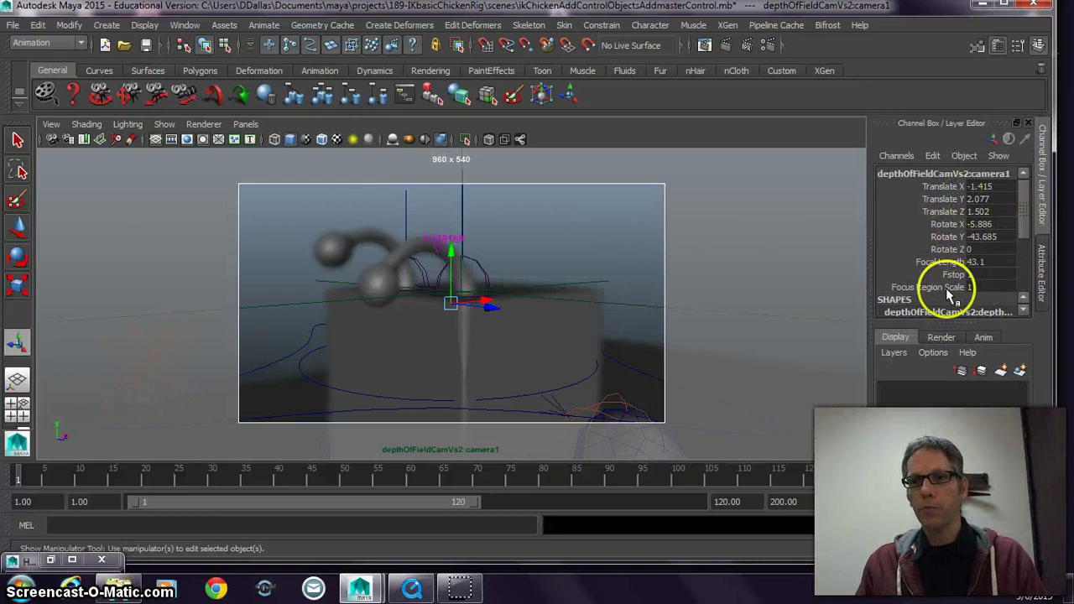
left_click(931, 263)
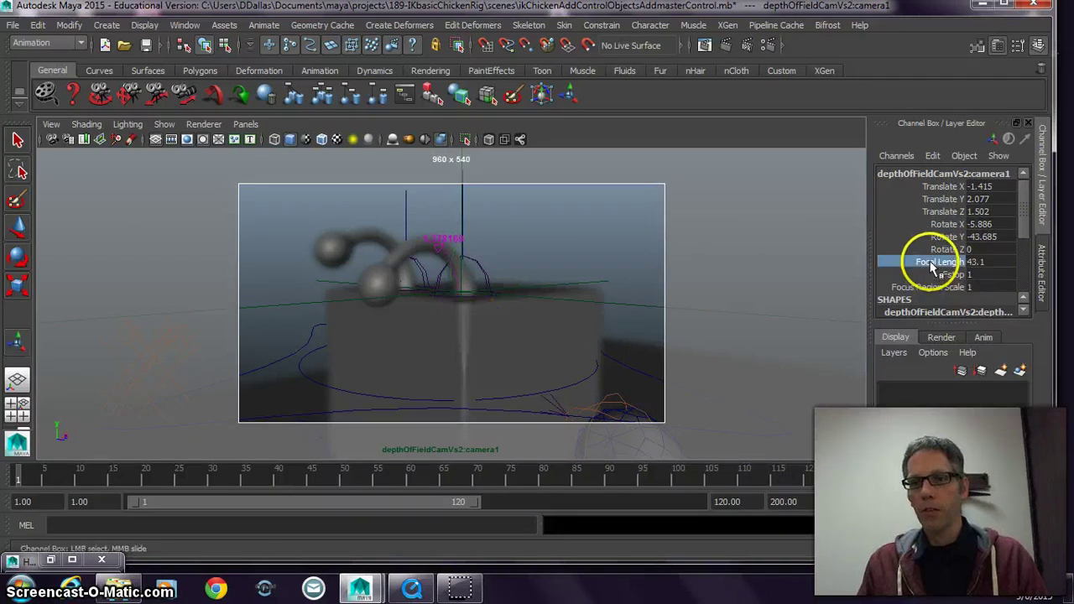
middle_click_drag(518, 261, 585, 260)
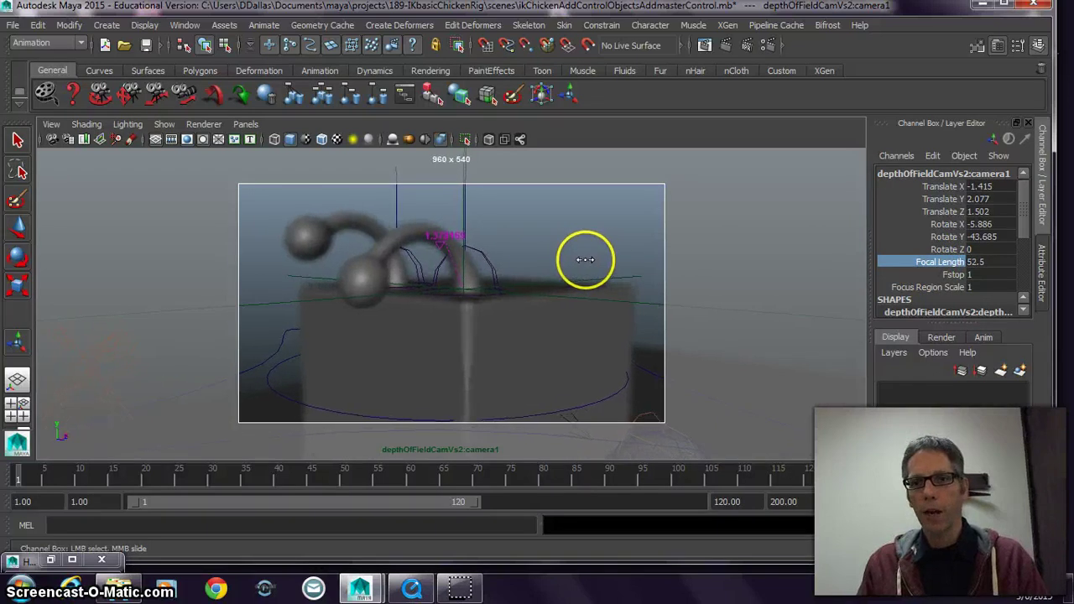
left_click(924, 275)
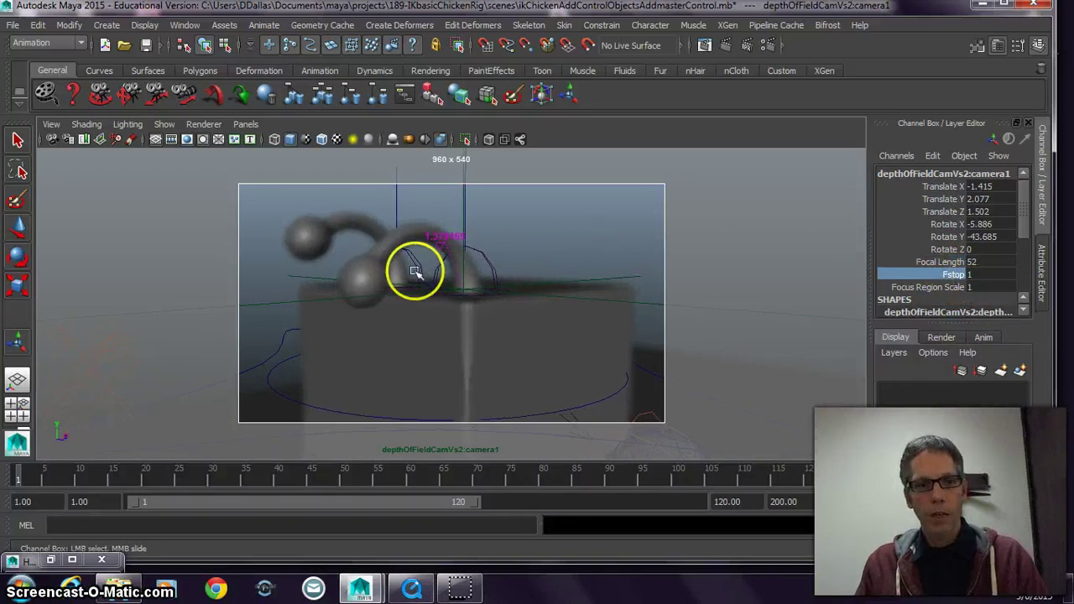
middle_click_drag(414, 268, 499, 288)
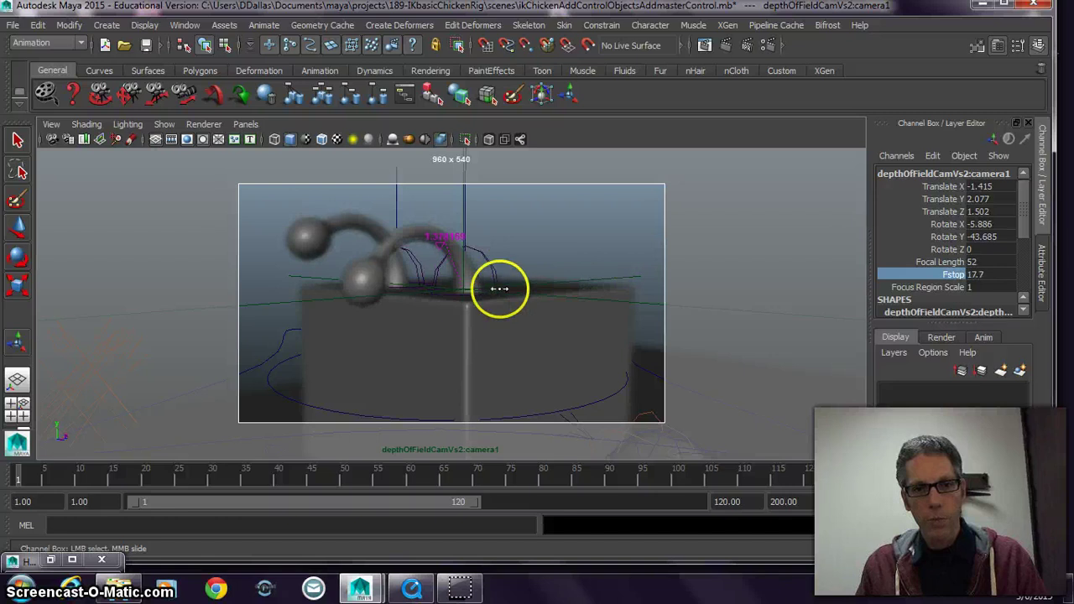
middle_click_drag(434, 289, 607, 309)
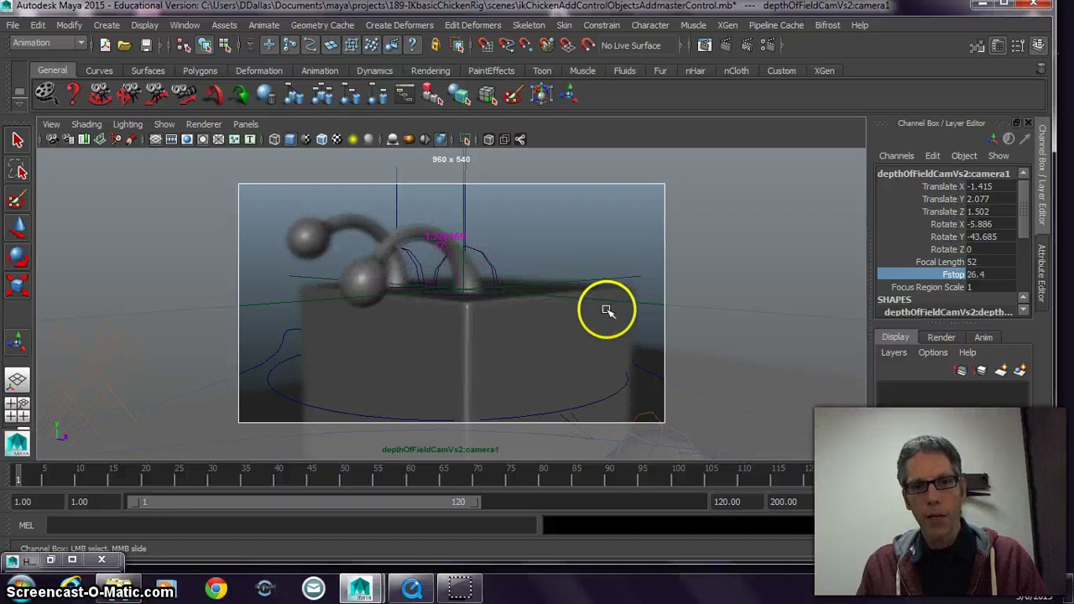
Step: Select the rig's focus locator, locator2, in the camera view
left_click(635, 278)
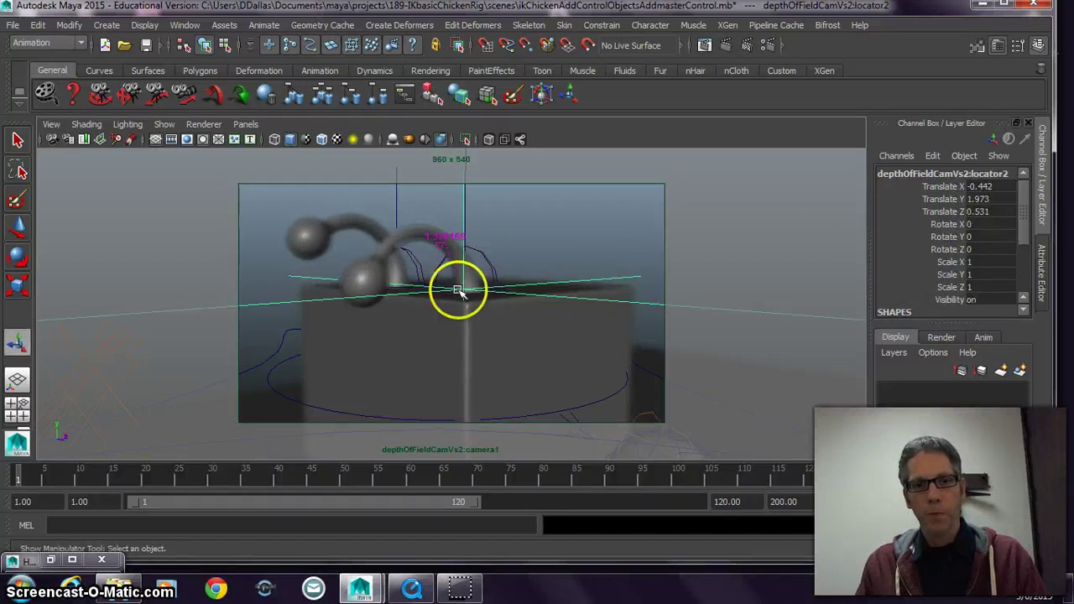